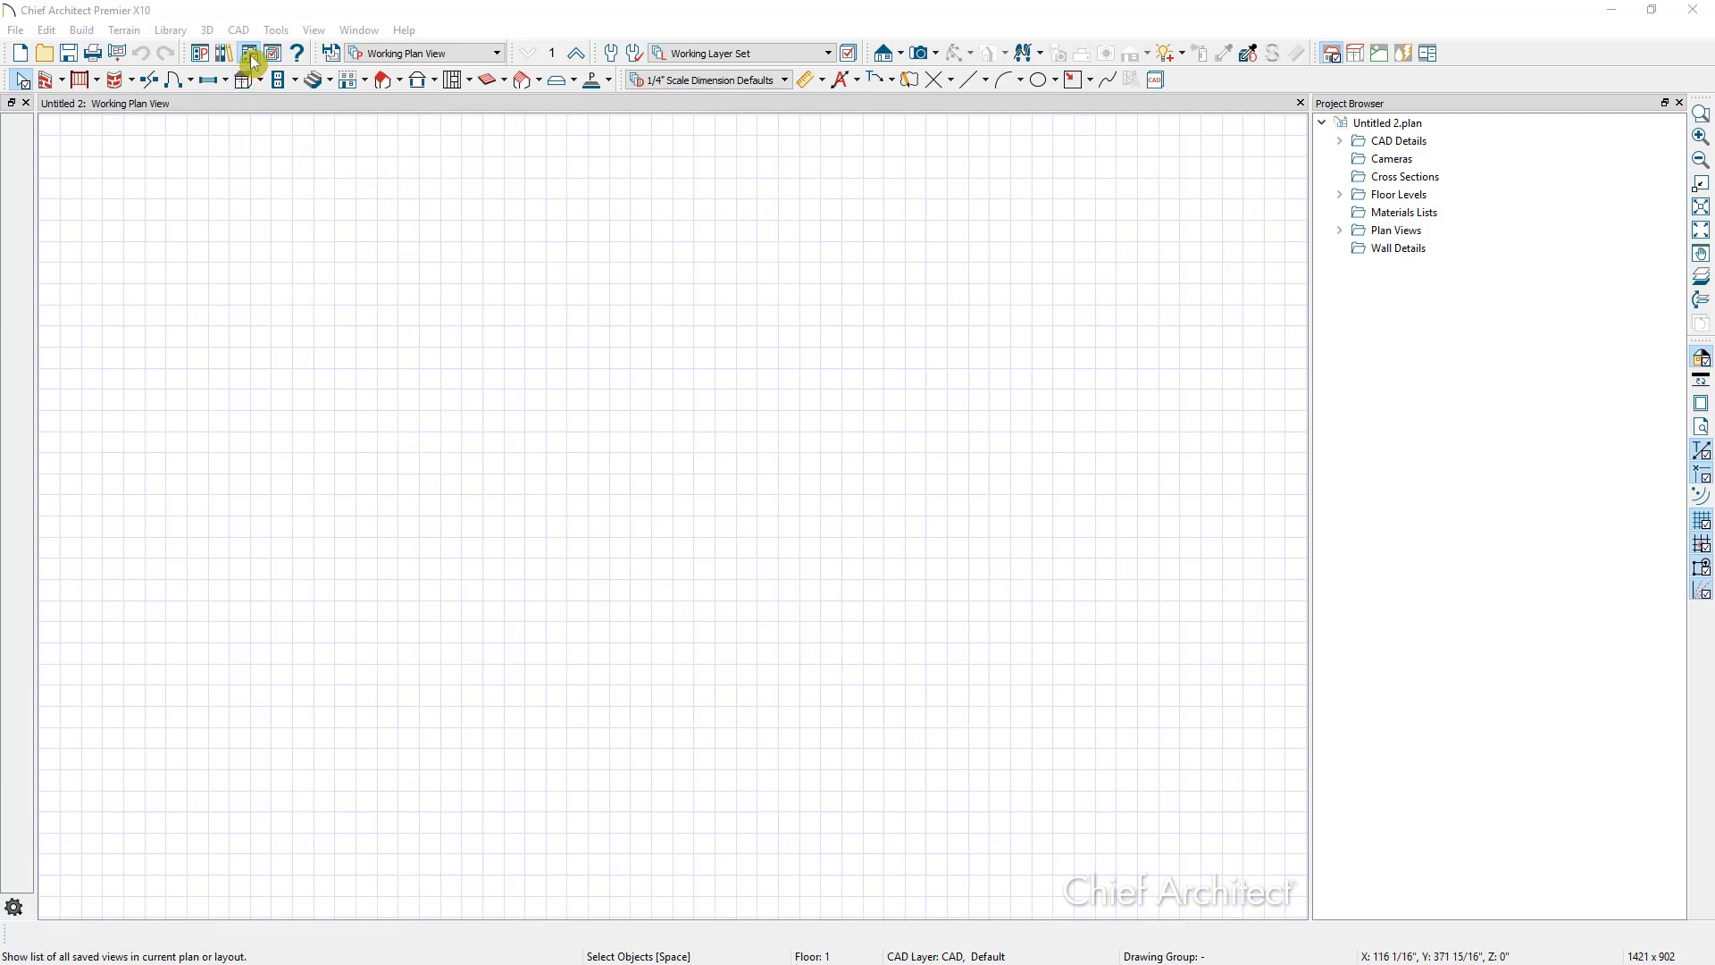
# Expand the Untitled 2 plan's Plan Views folder in the Project Browser
pyautogui.click(315, 31)
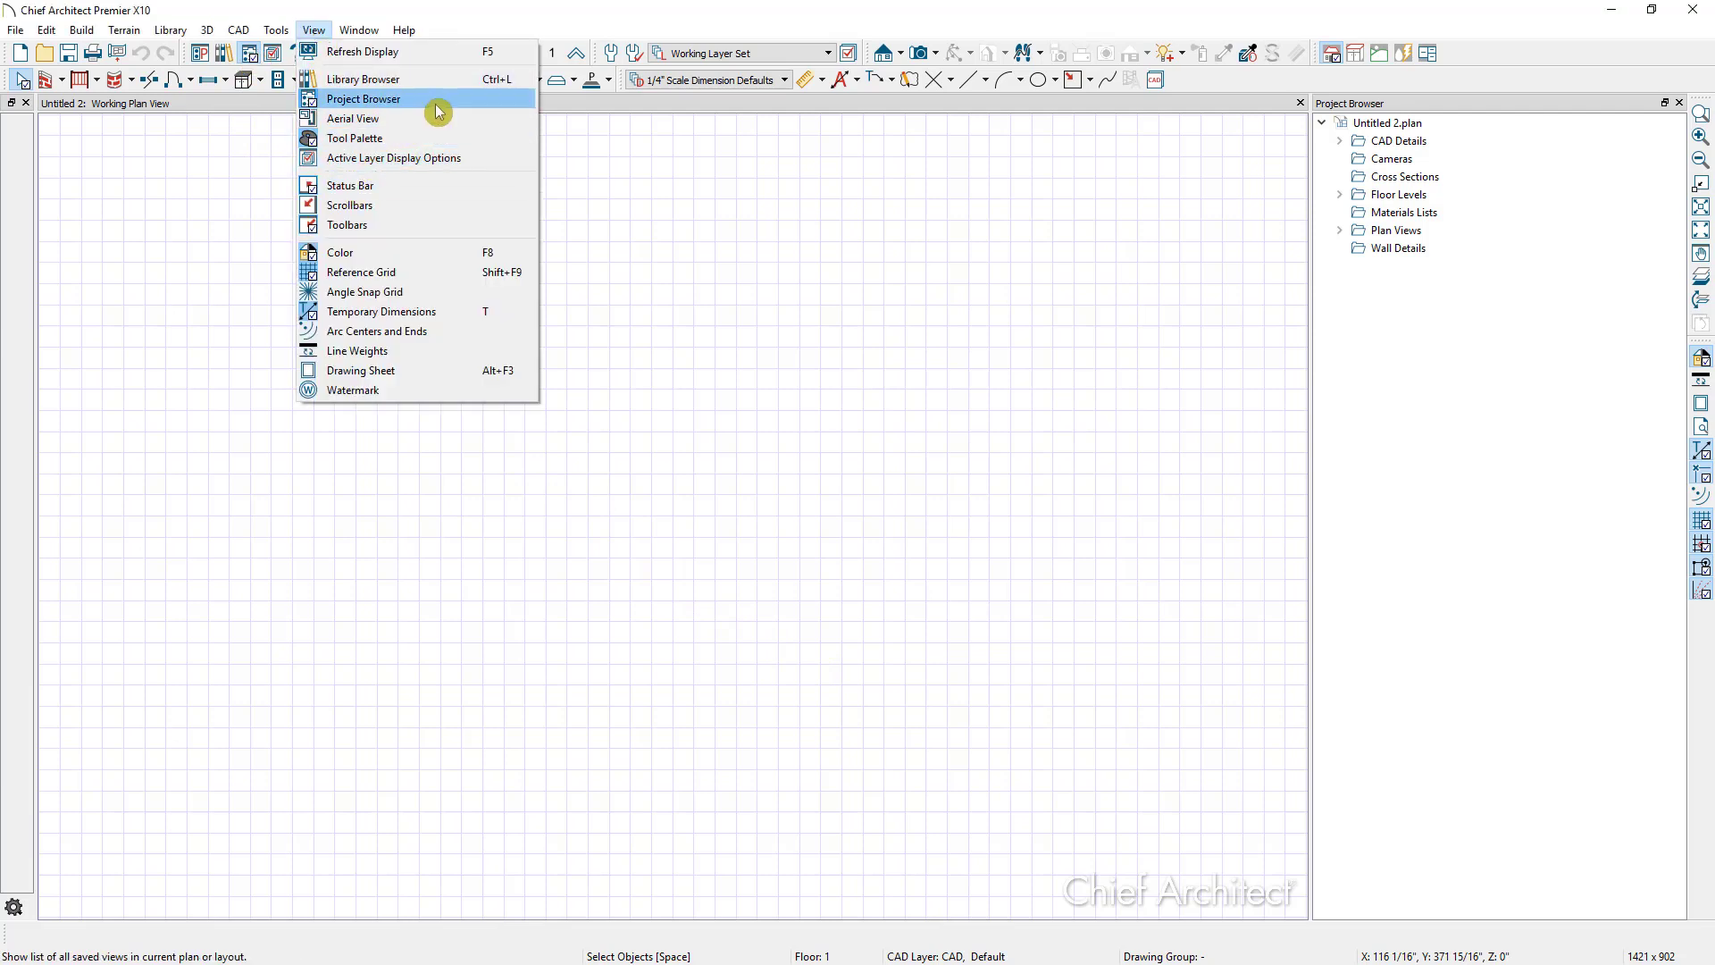
pyautogui.click(1504, 107)
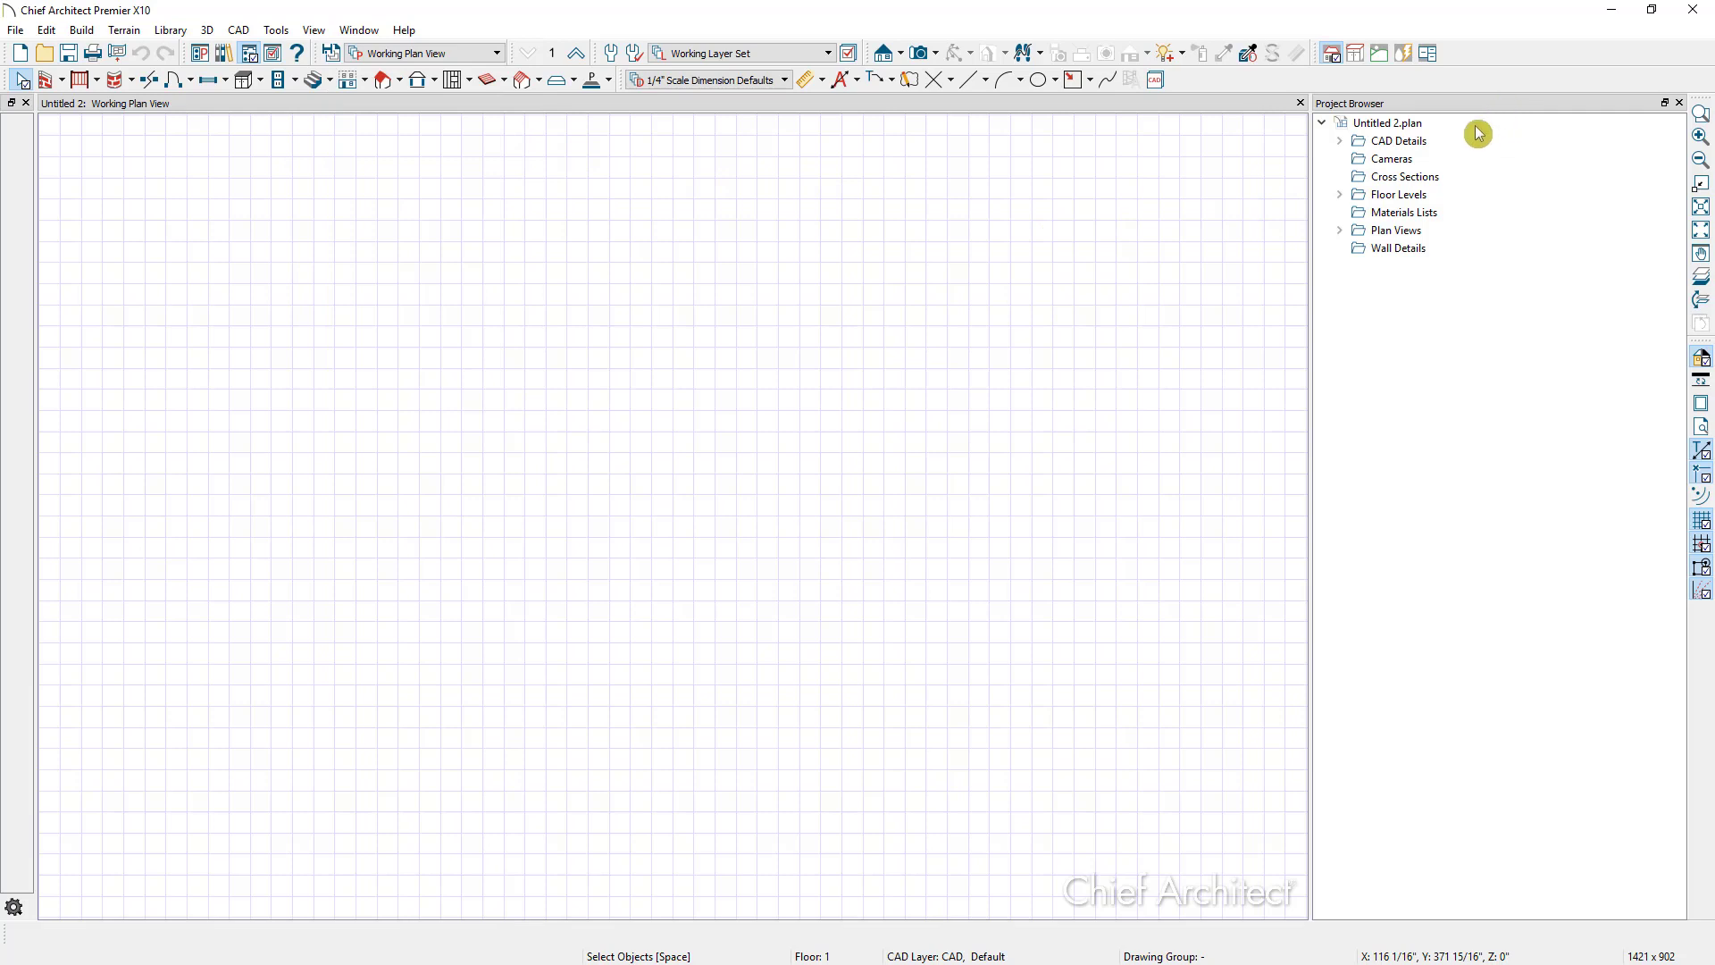
pyautogui.click(1342, 233)
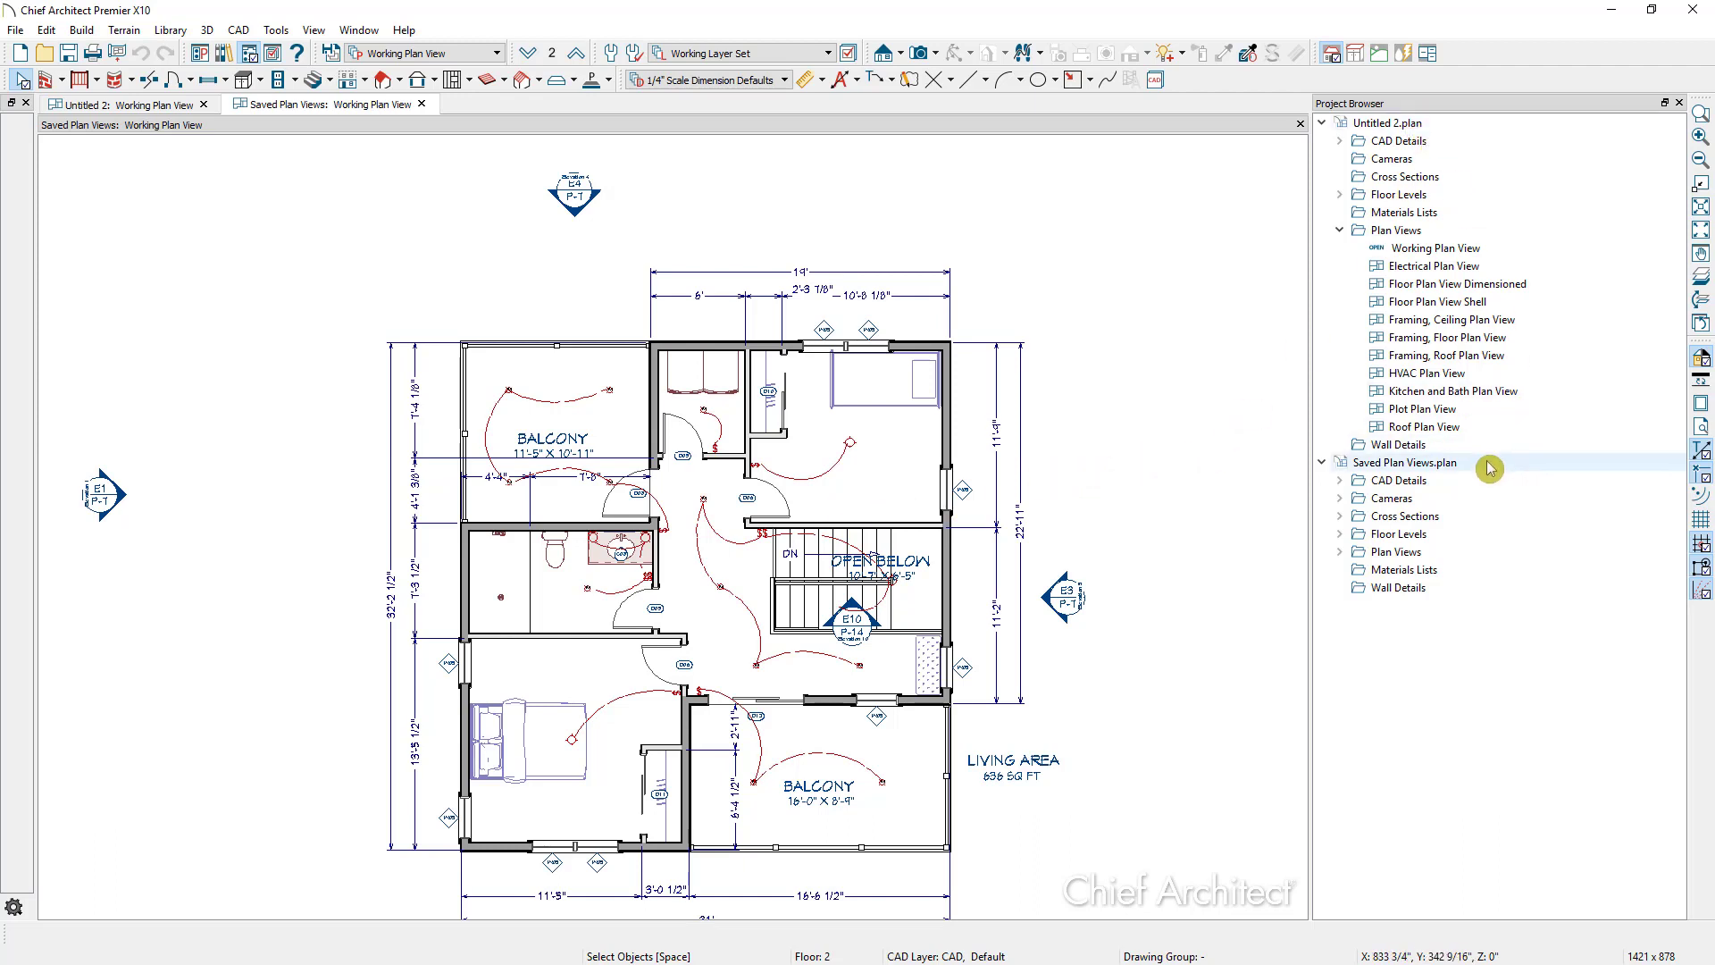
# Close Untitled 2.plan, then expand Plan Views to list the eleven saved views
pyautogui.rightClick(1400, 129)
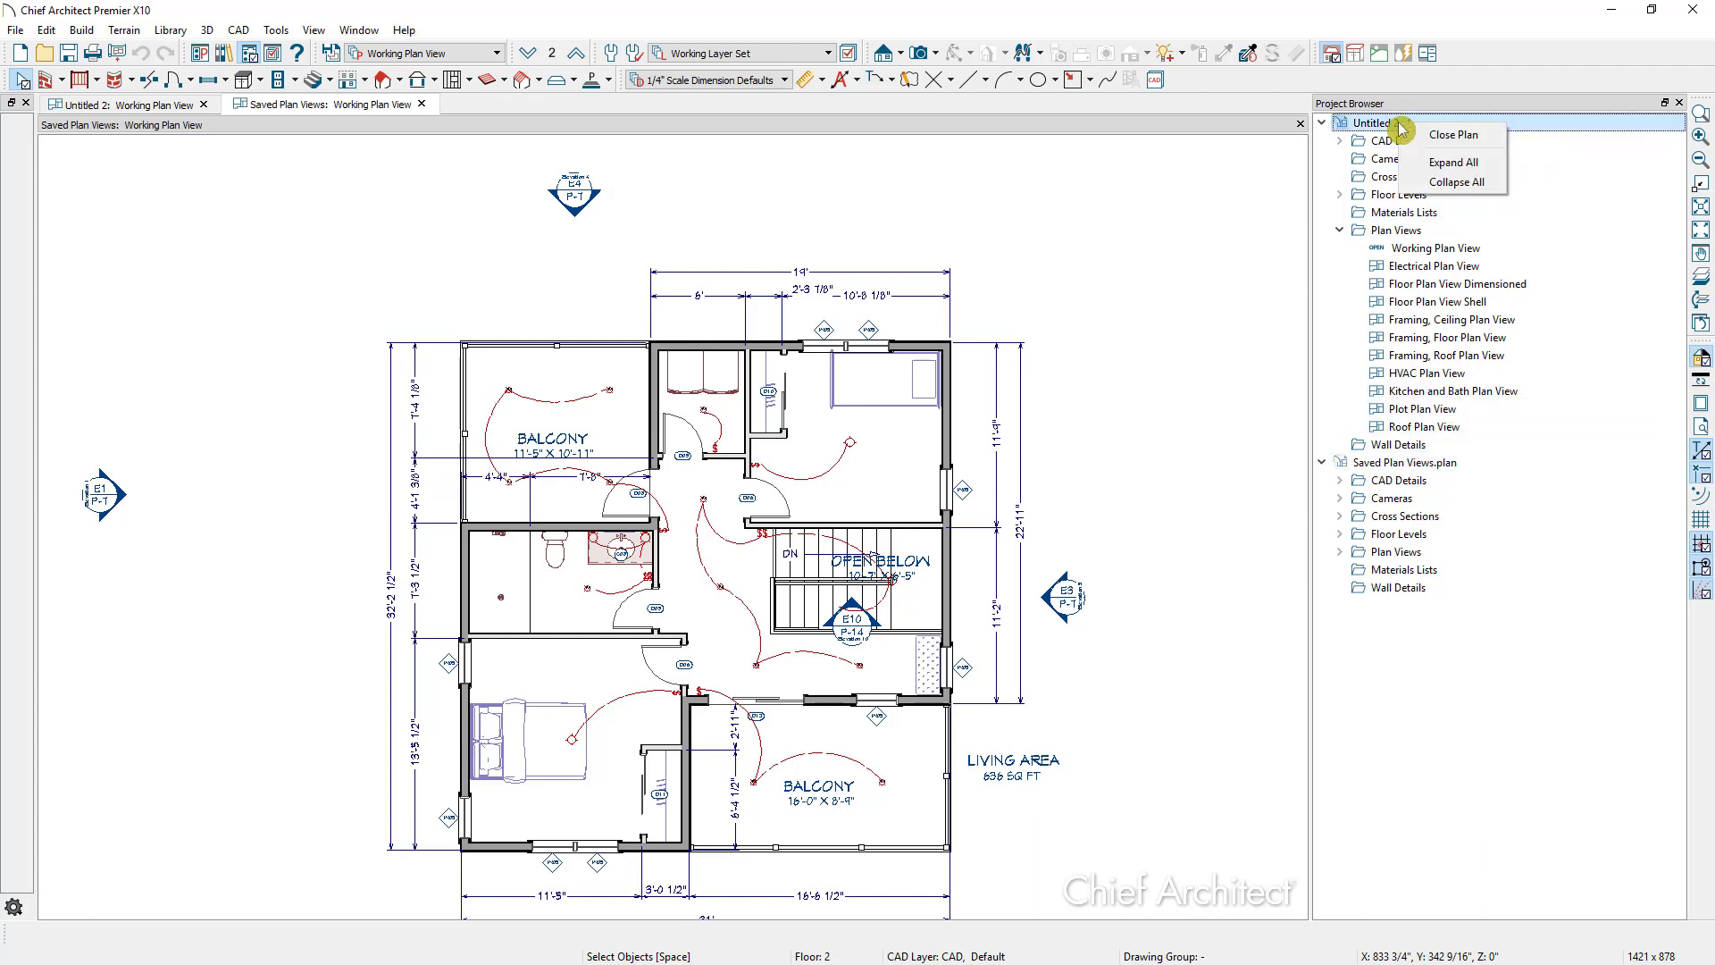
pyautogui.click(1438, 129)
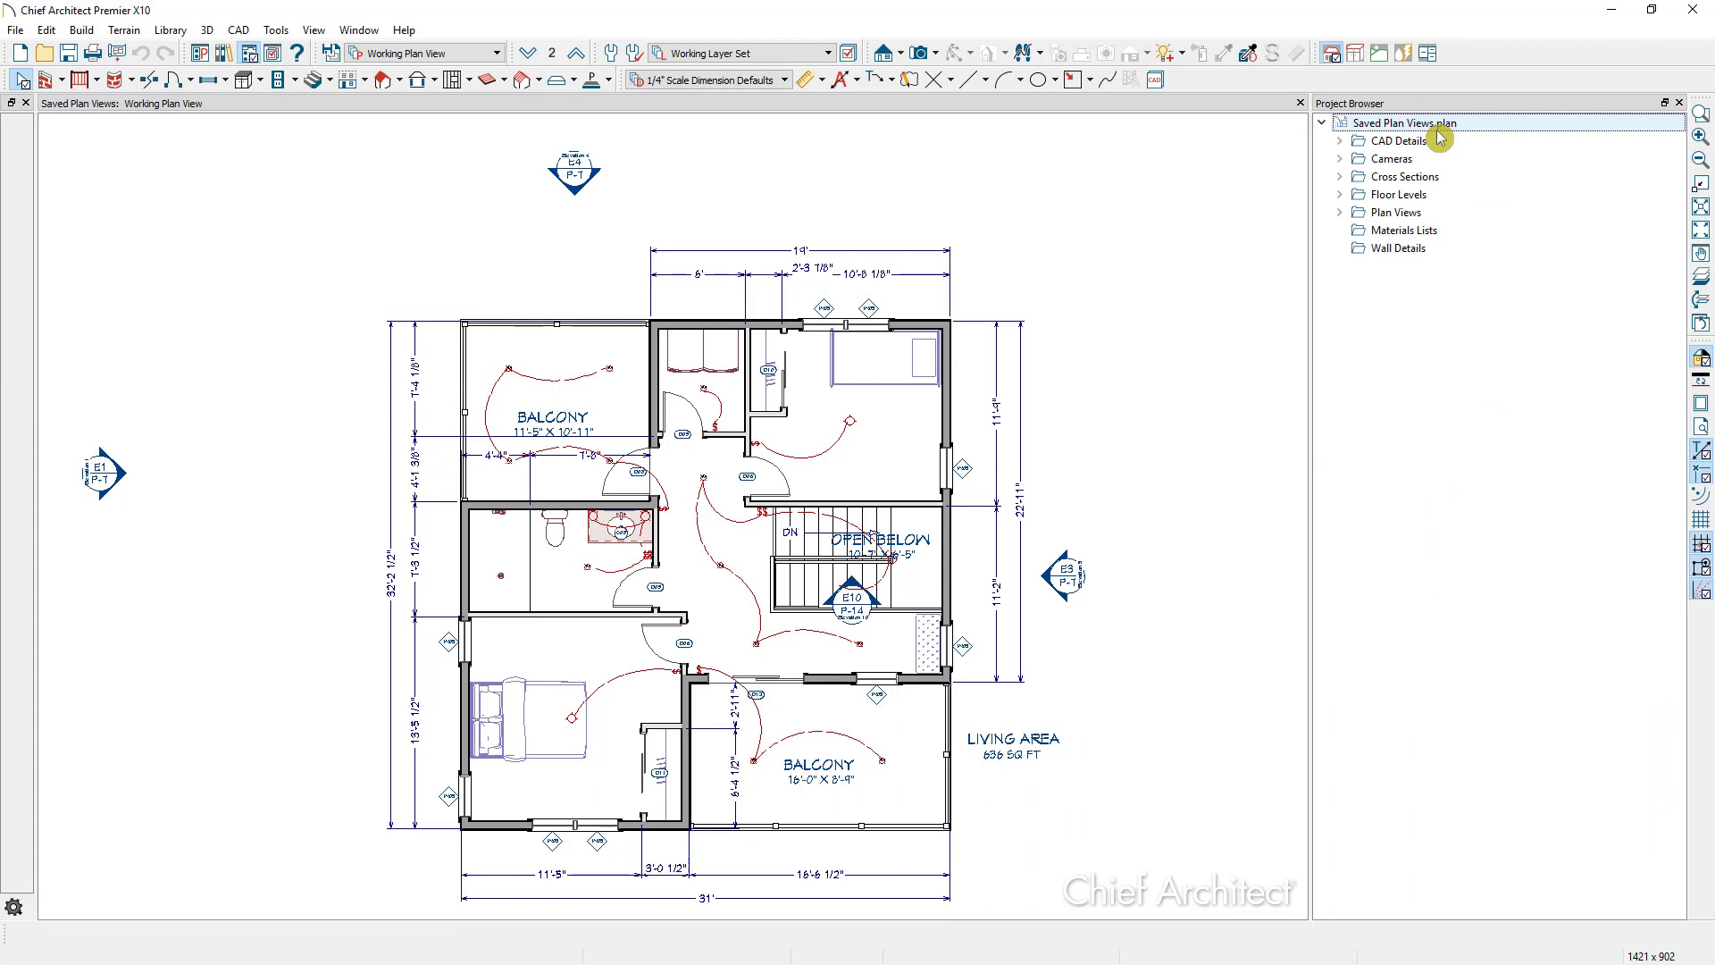
pyautogui.click(1340, 212)
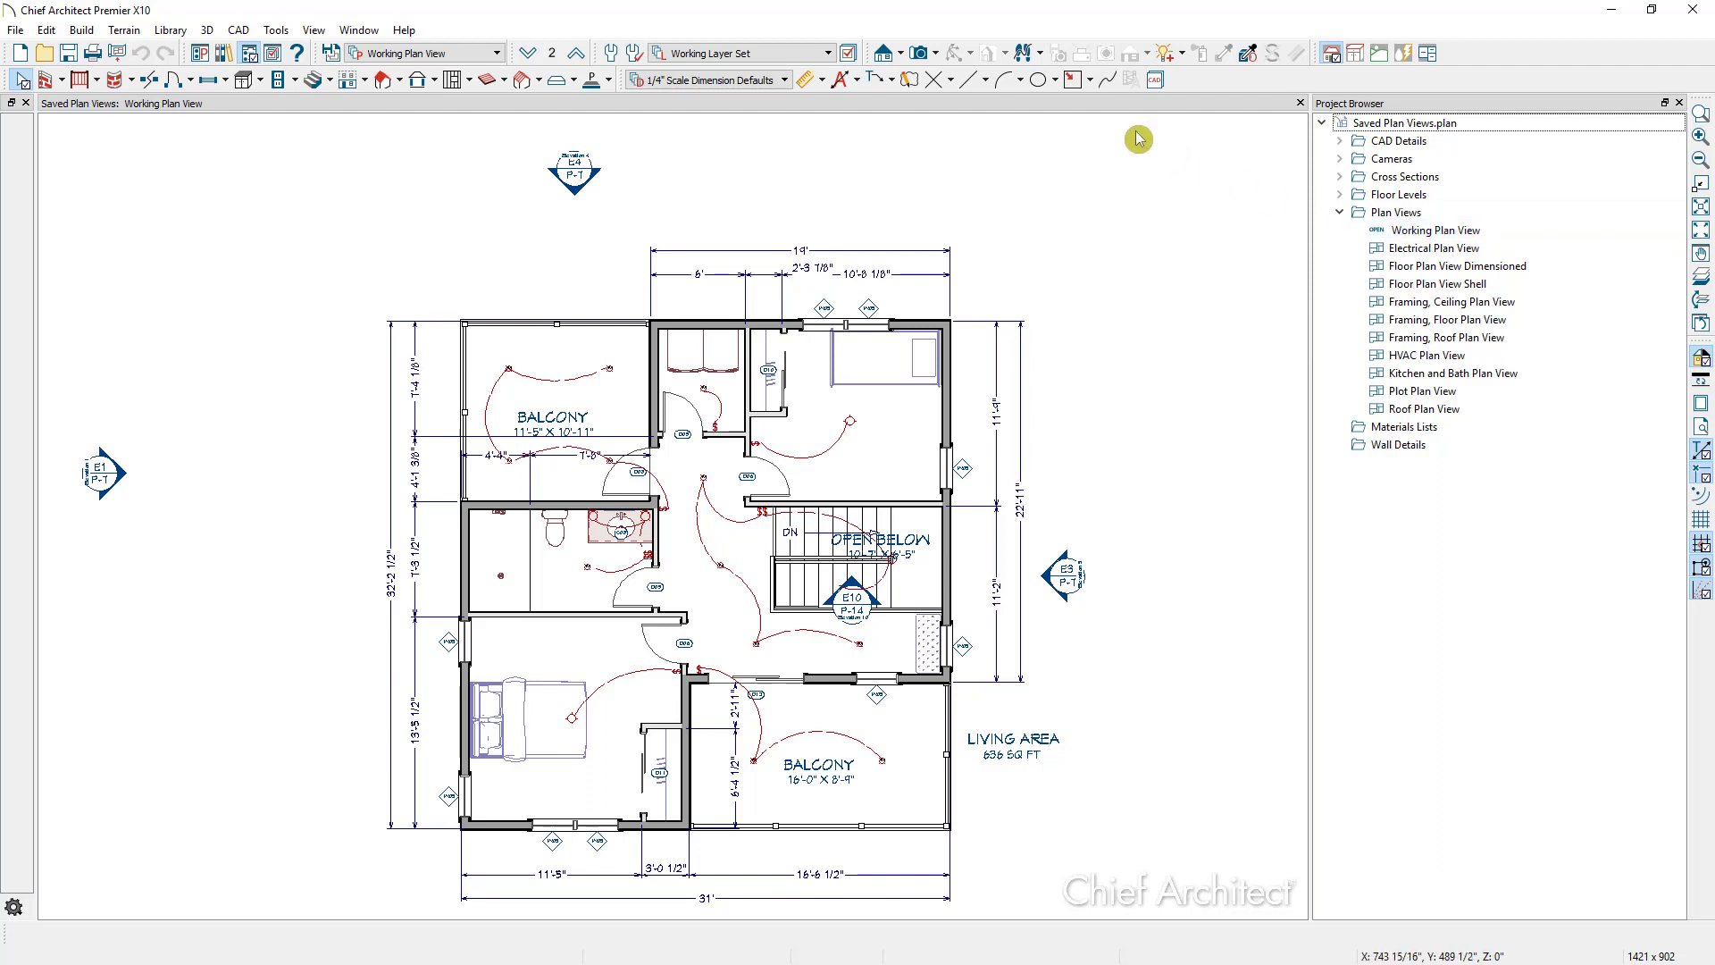
# Preview the Electrical Plan View, then switch to Floor Plan View Dimensioned
pyautogui.click(495, 60)
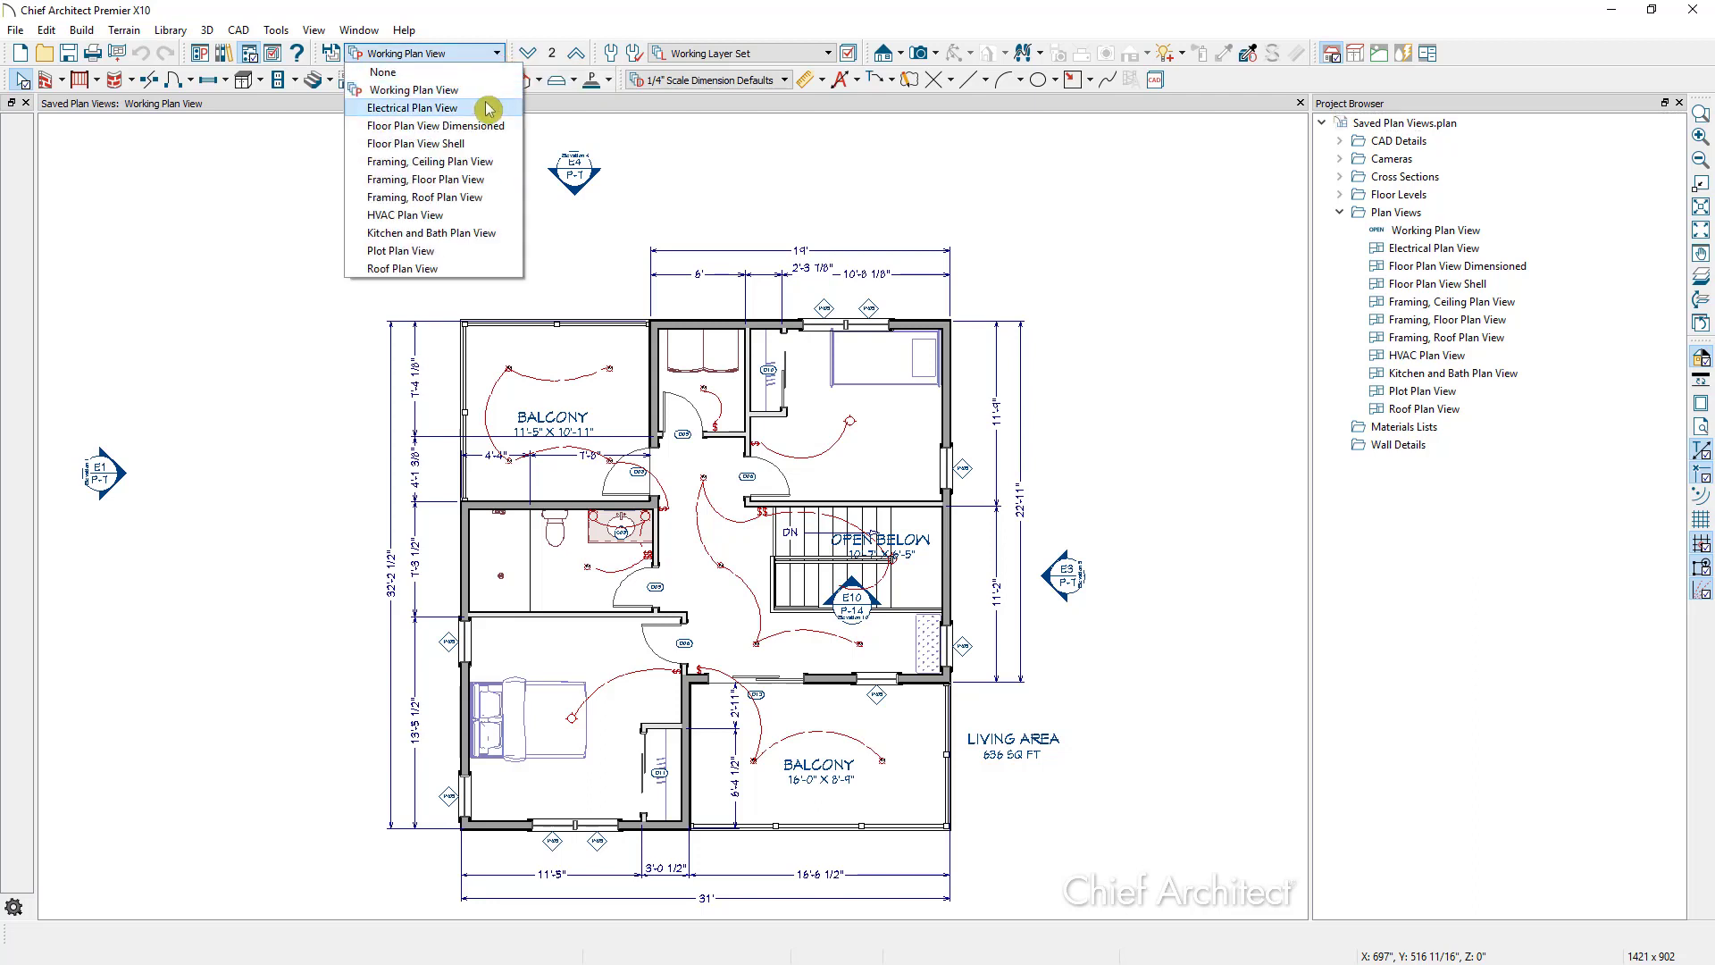
pyautogui.click(489, 91)
pyautogui.click(490, 54)
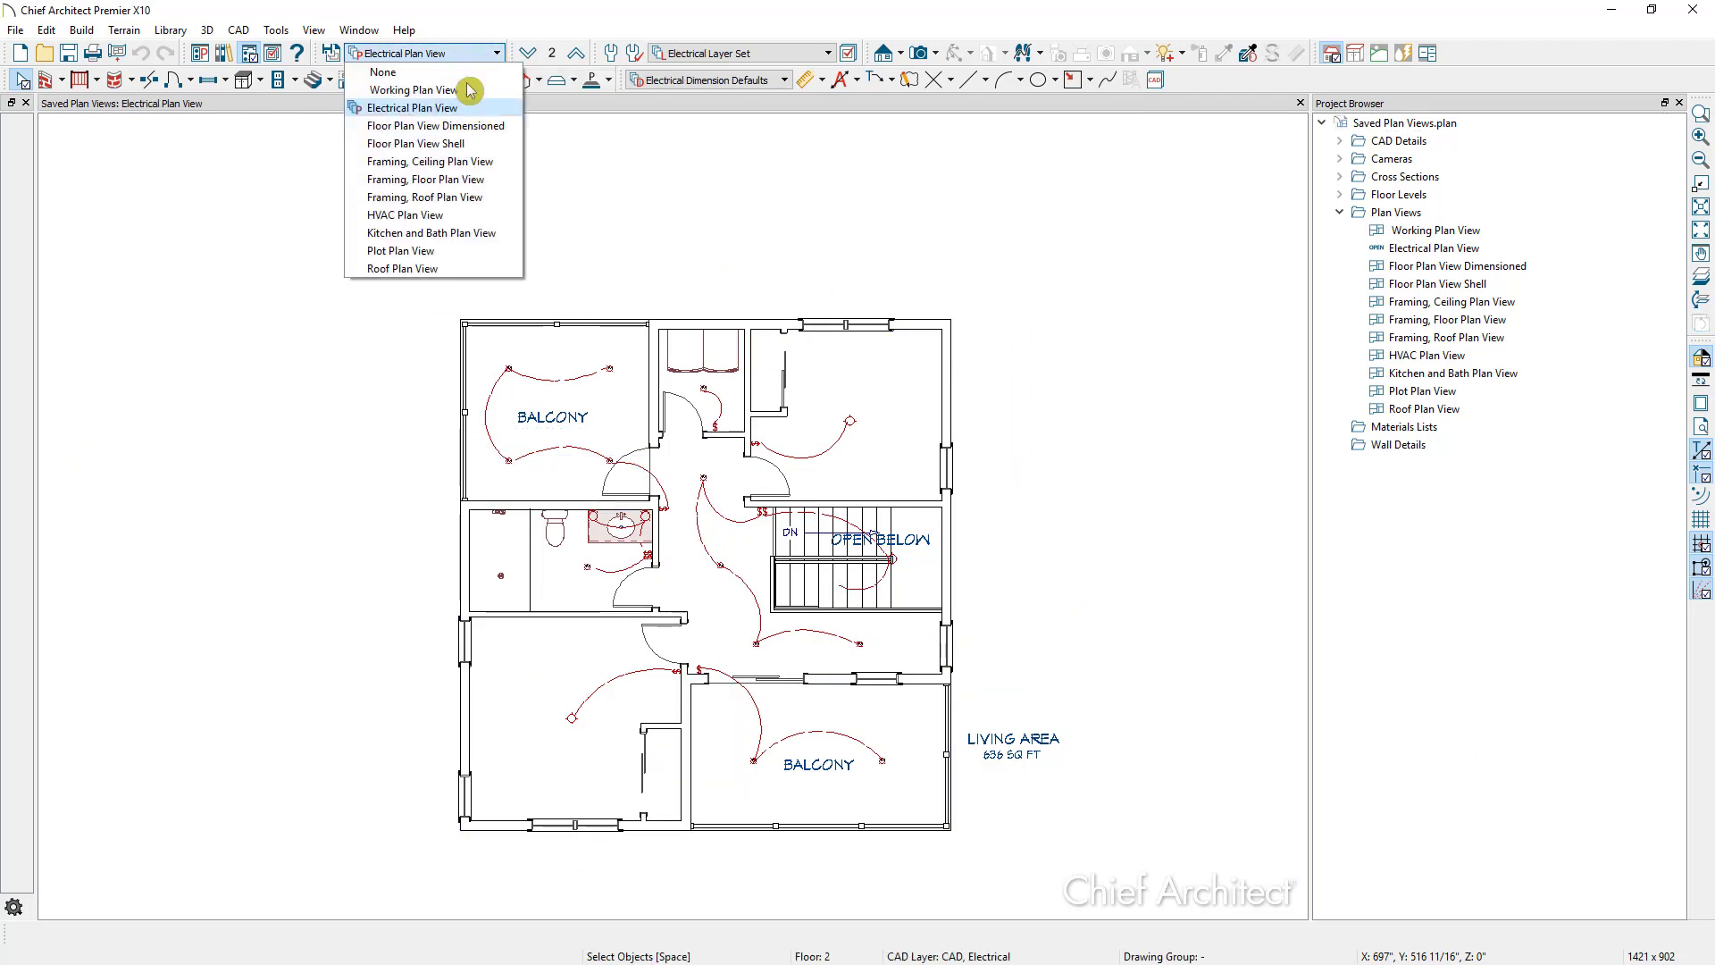
pyautogui.click(451, 127)
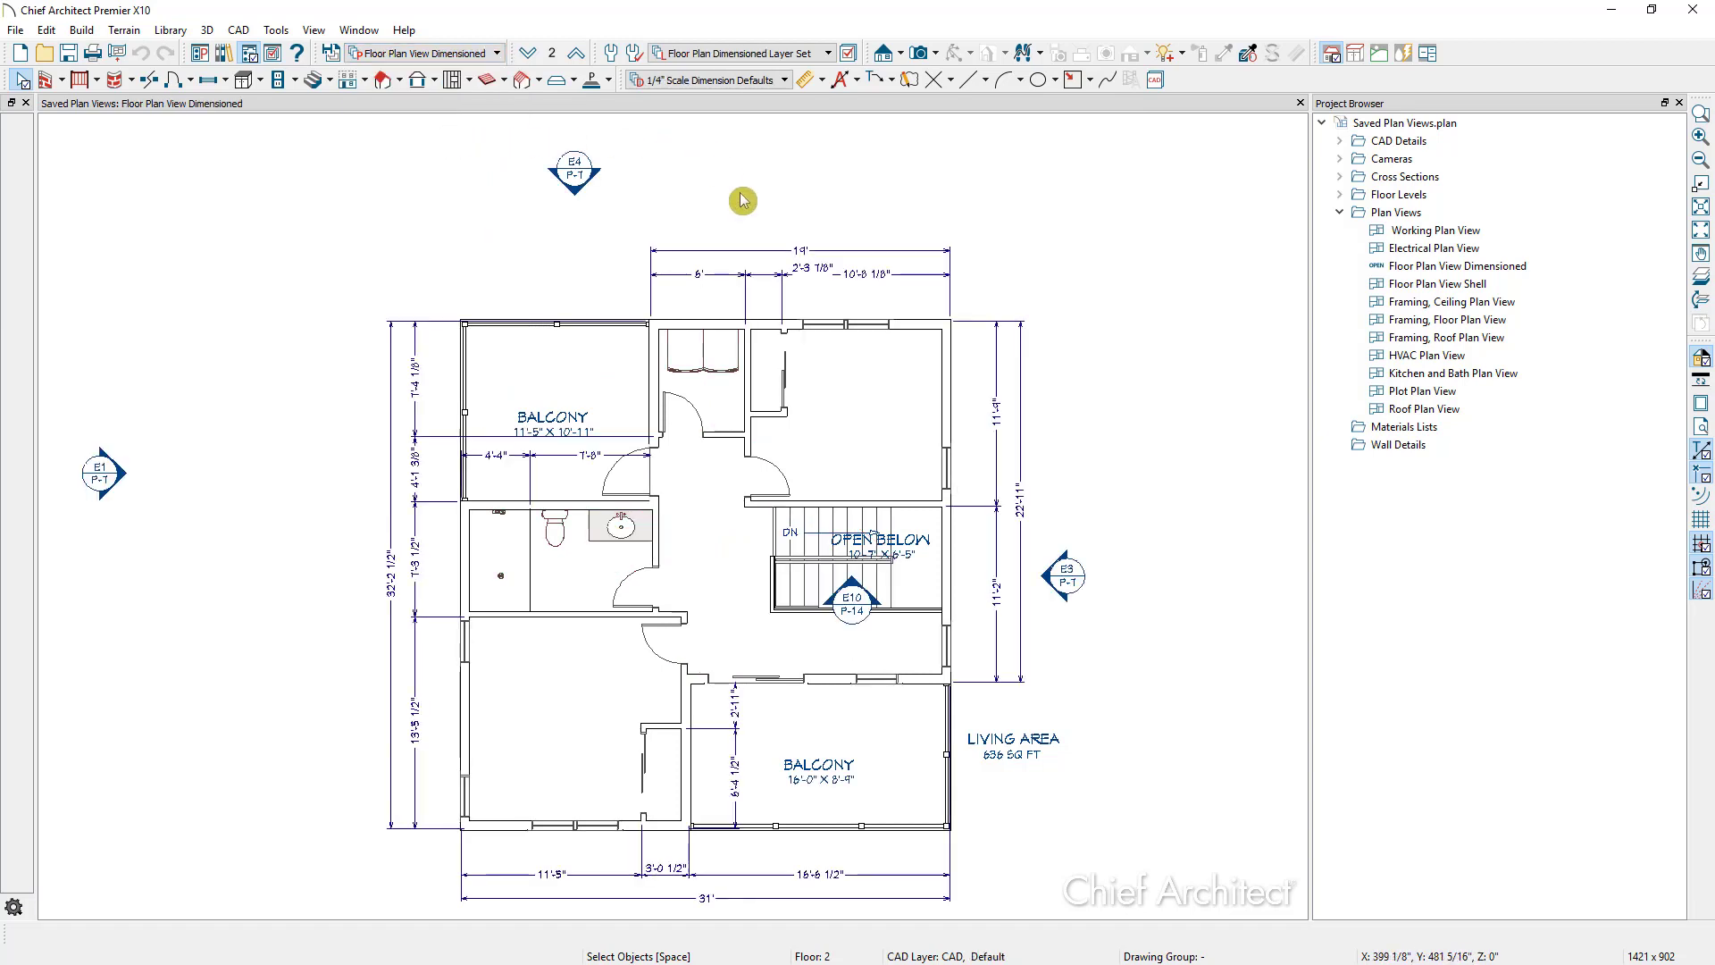
# Open Floor Plan View Shell in its own window and switch between the two view windows
pyautogui.doubleClick(1476, 284)
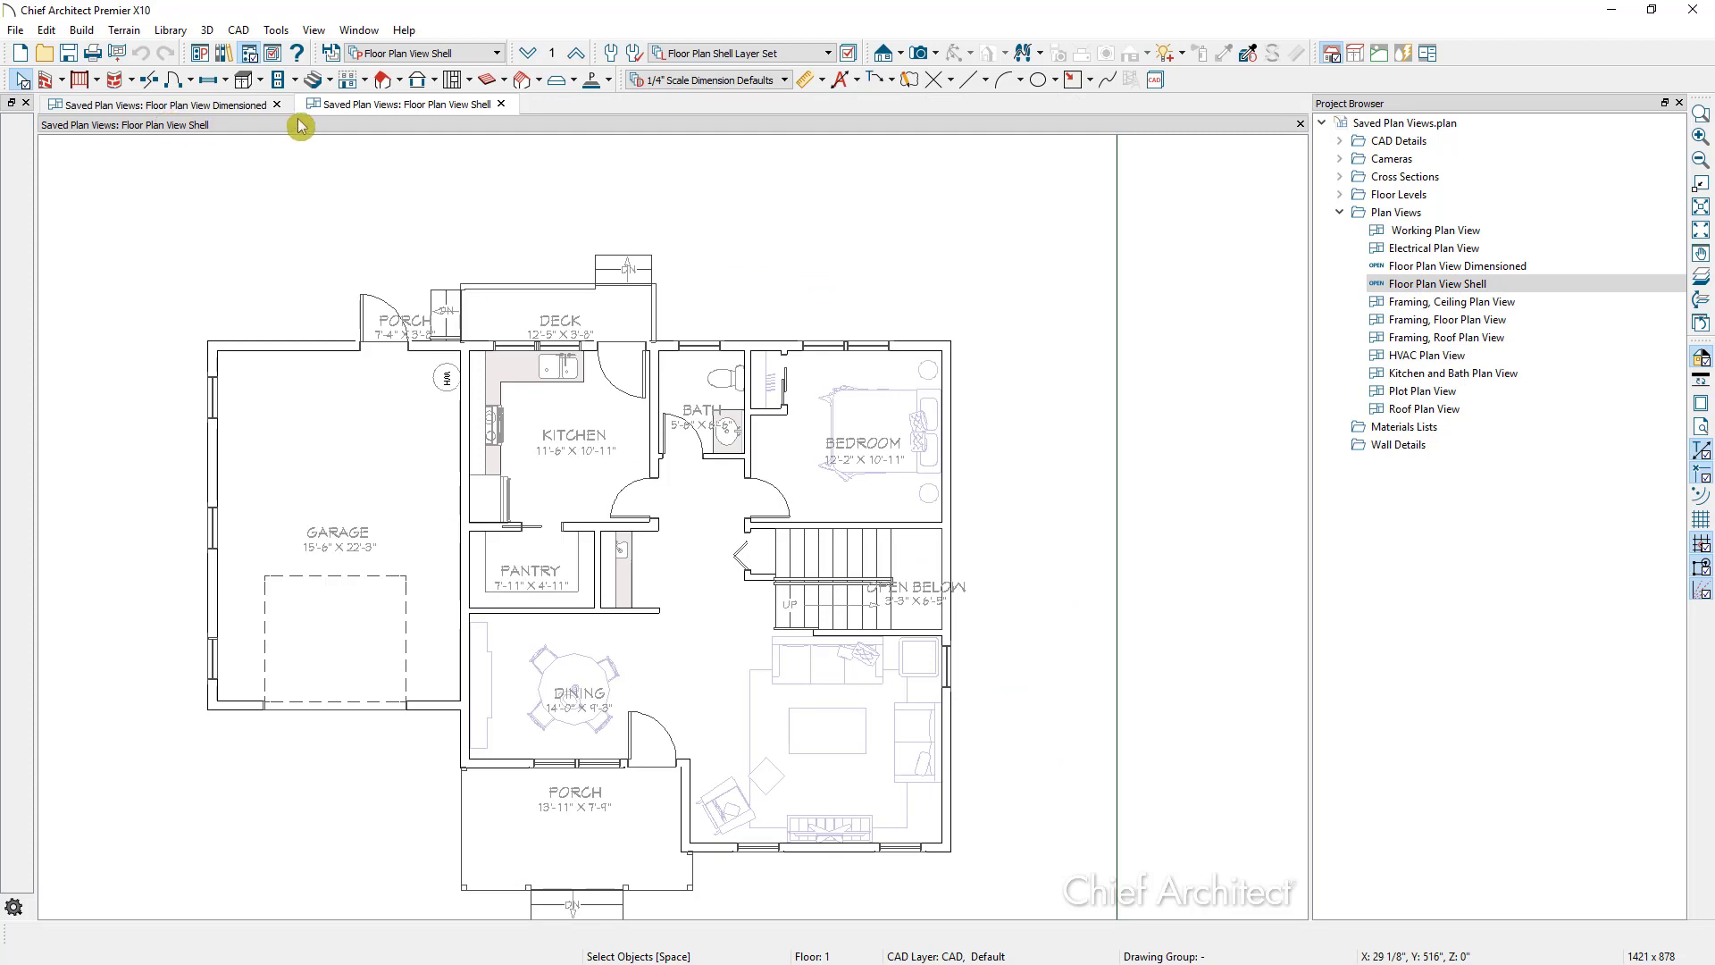
pyautogui.click(259, 105)
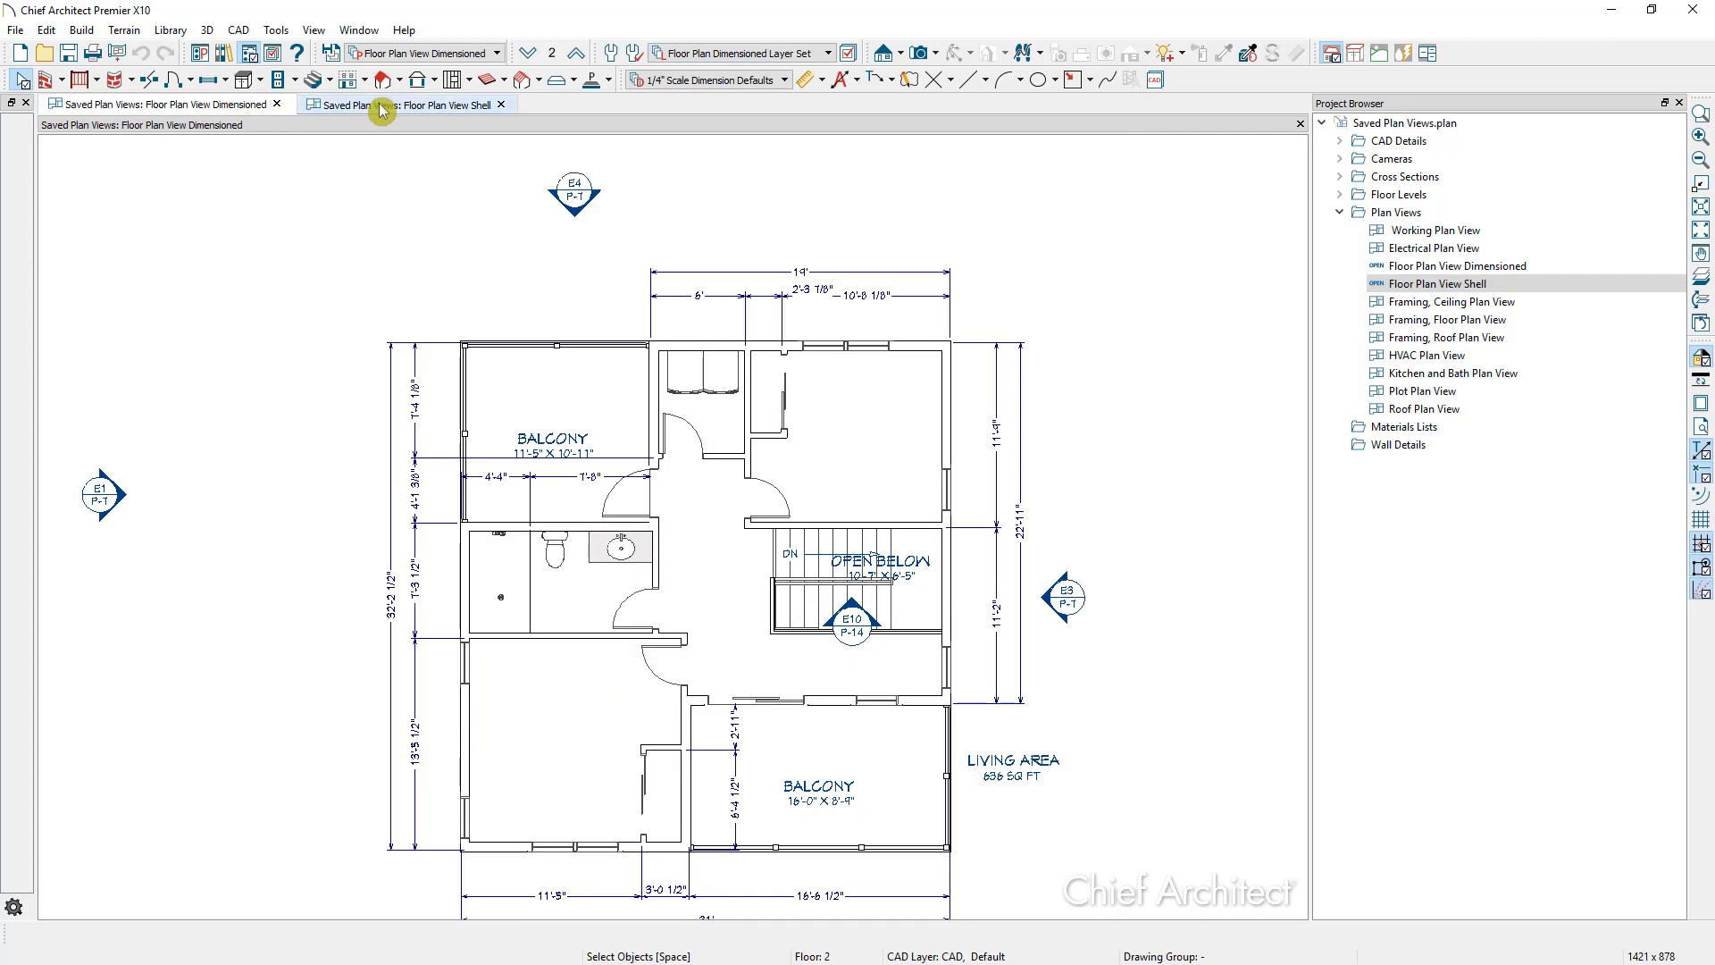
pyautogui.click(381, 107)
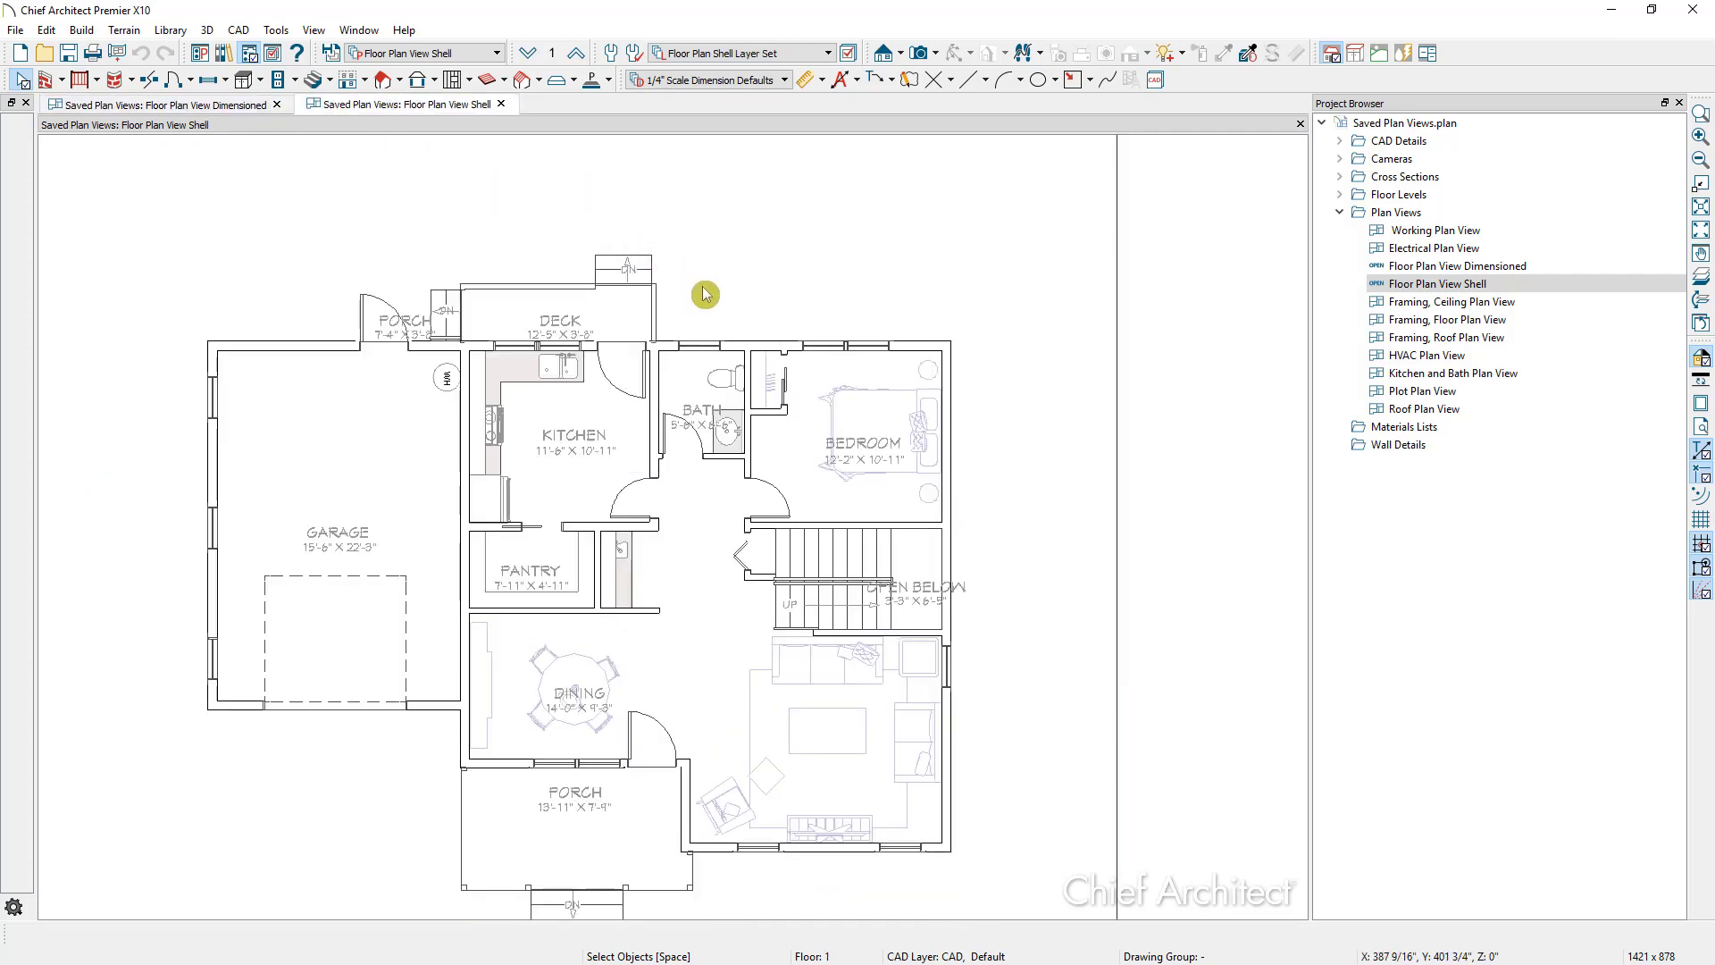
pyautogui.click(1438, 250)
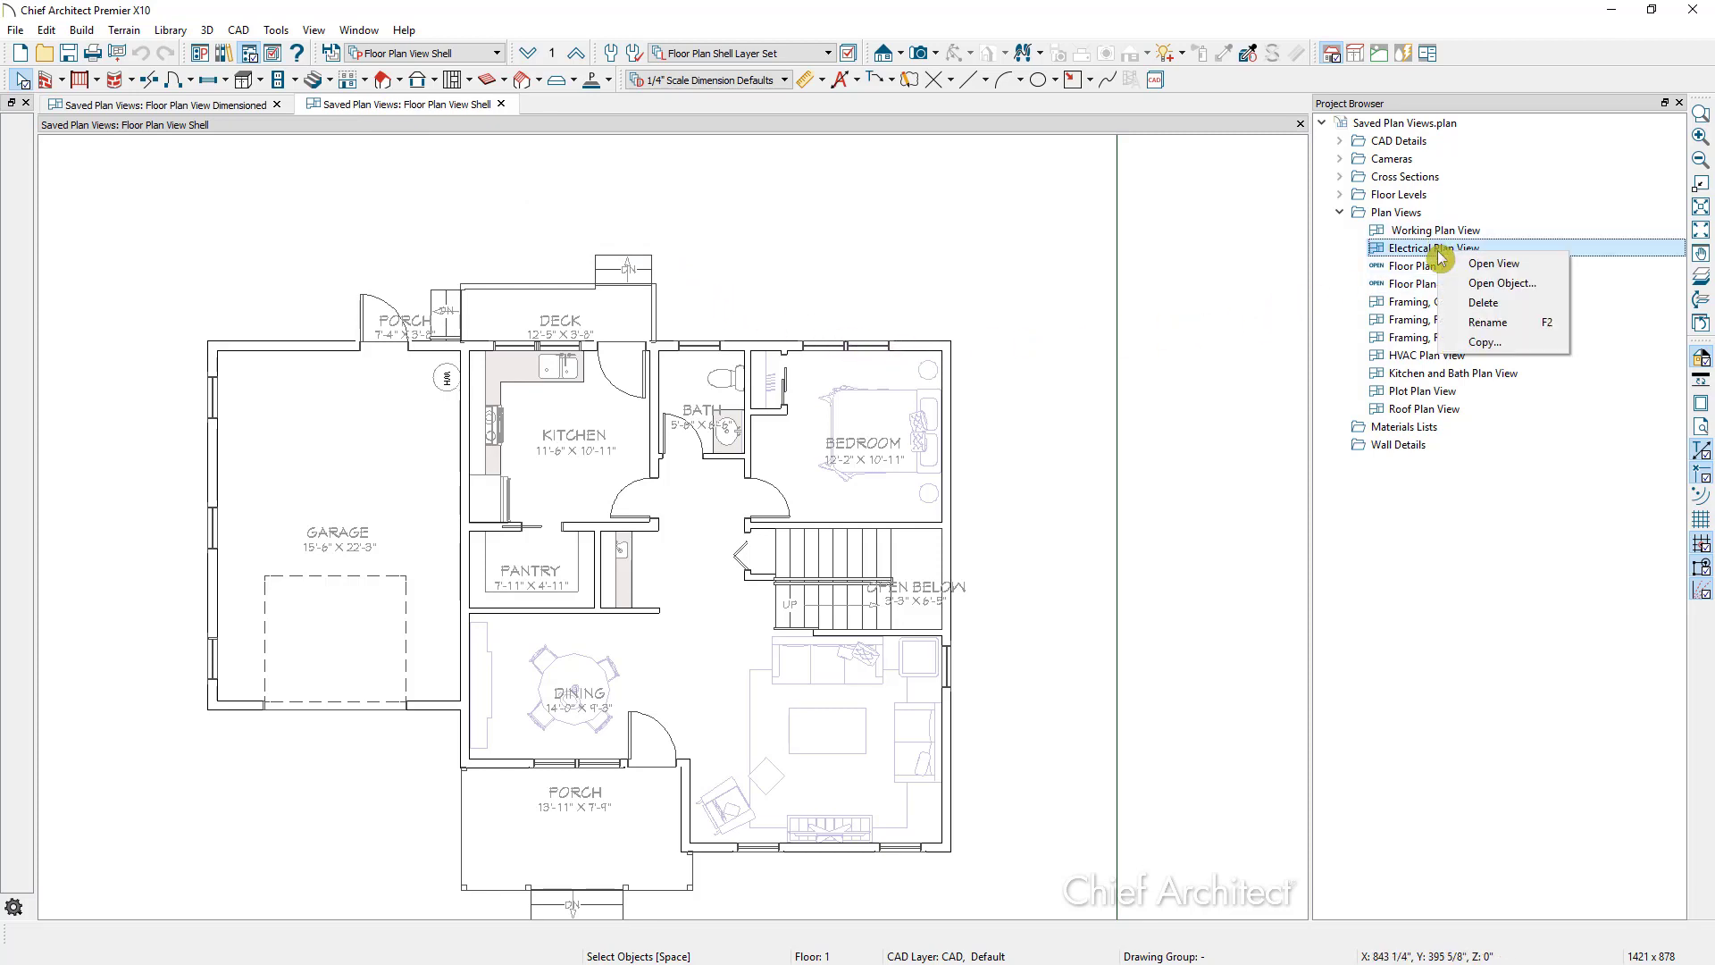
pyautogui.click(1521, 287)
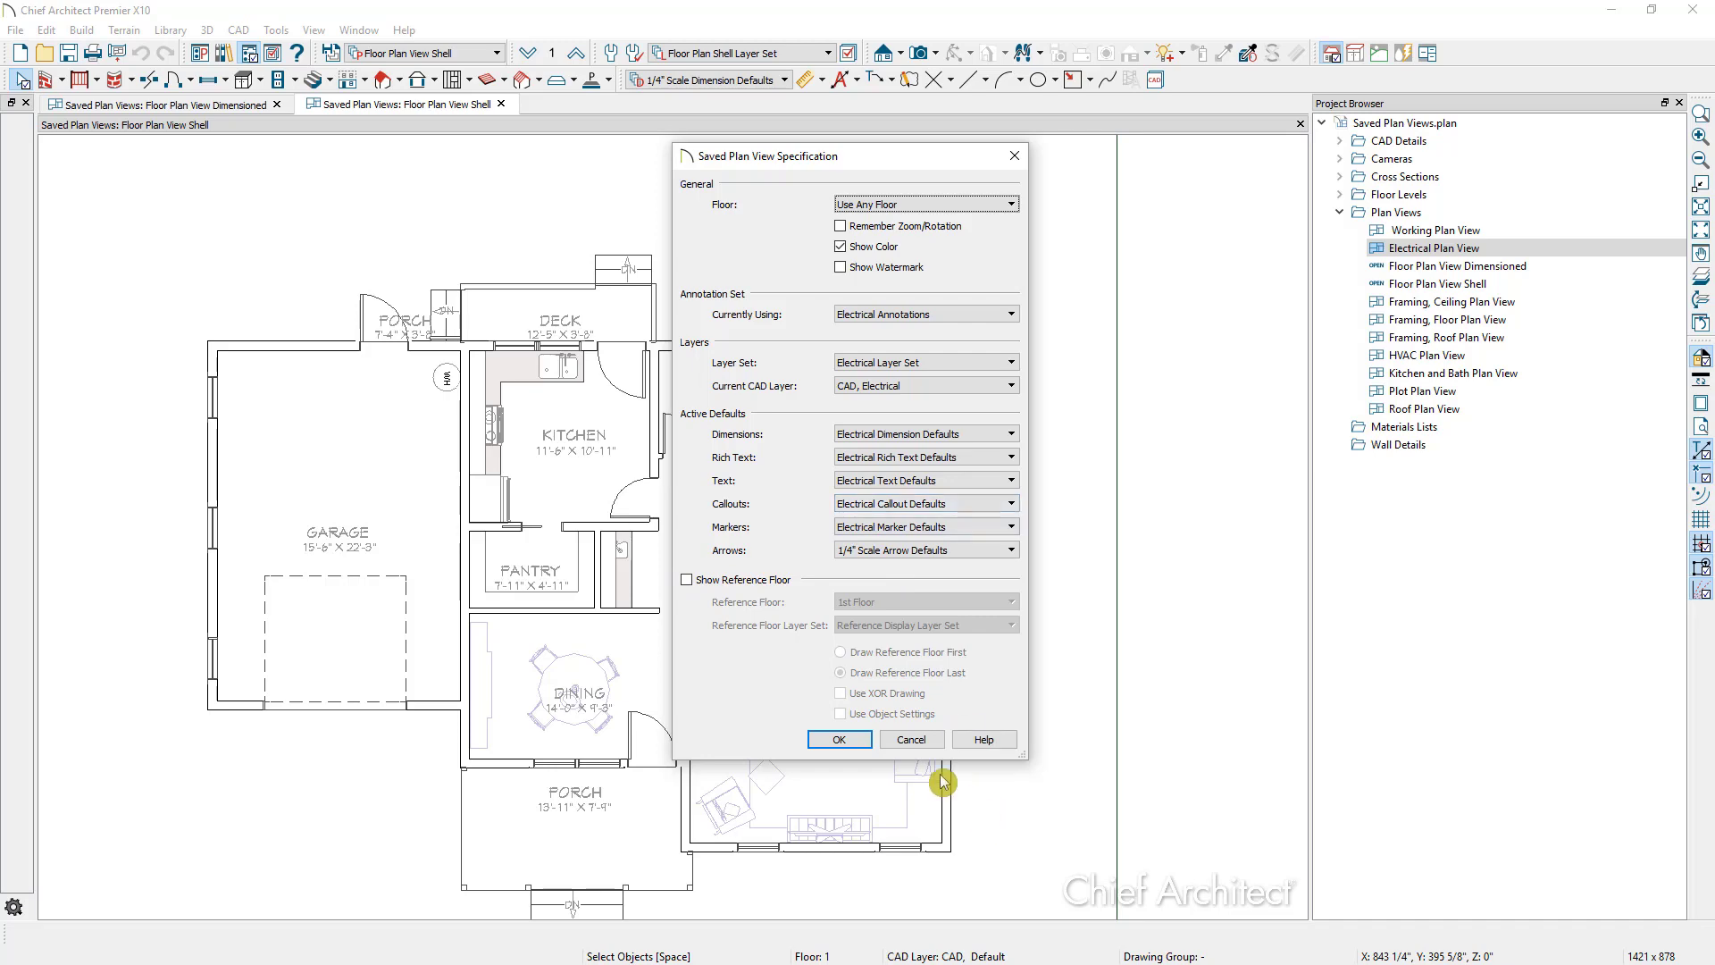
pyautogui.click(911, 739)
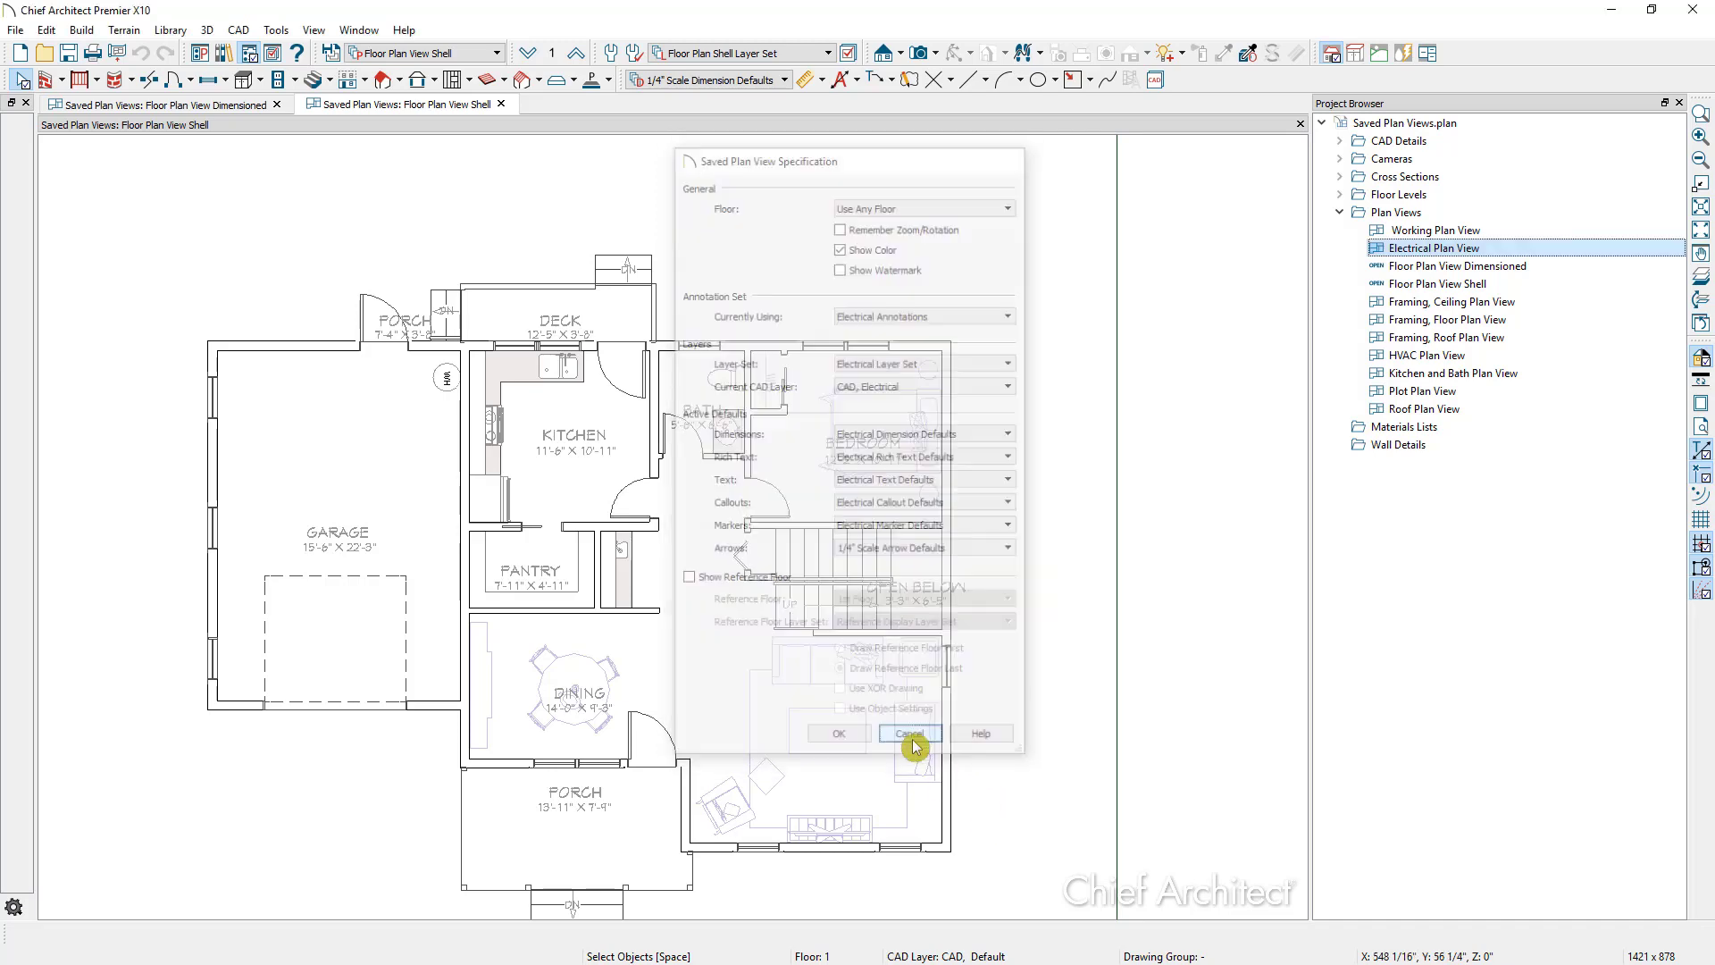
pyautogui.rightClick(1424, 271)
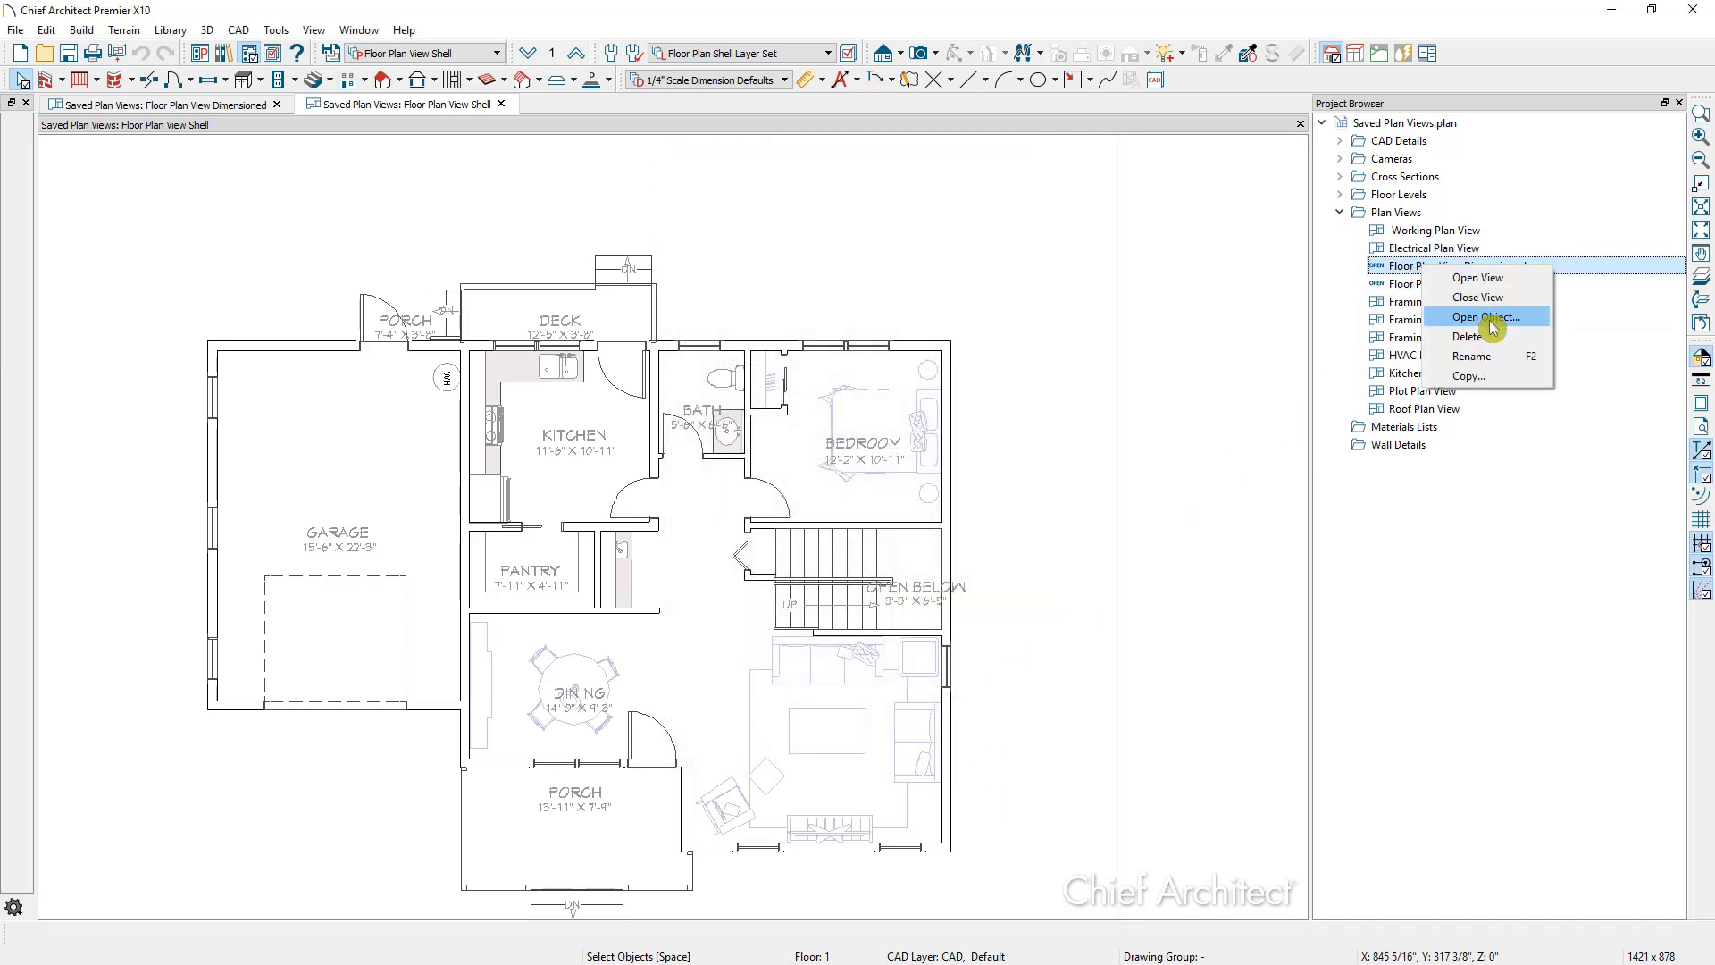
pyautogui.click(1447, 325)
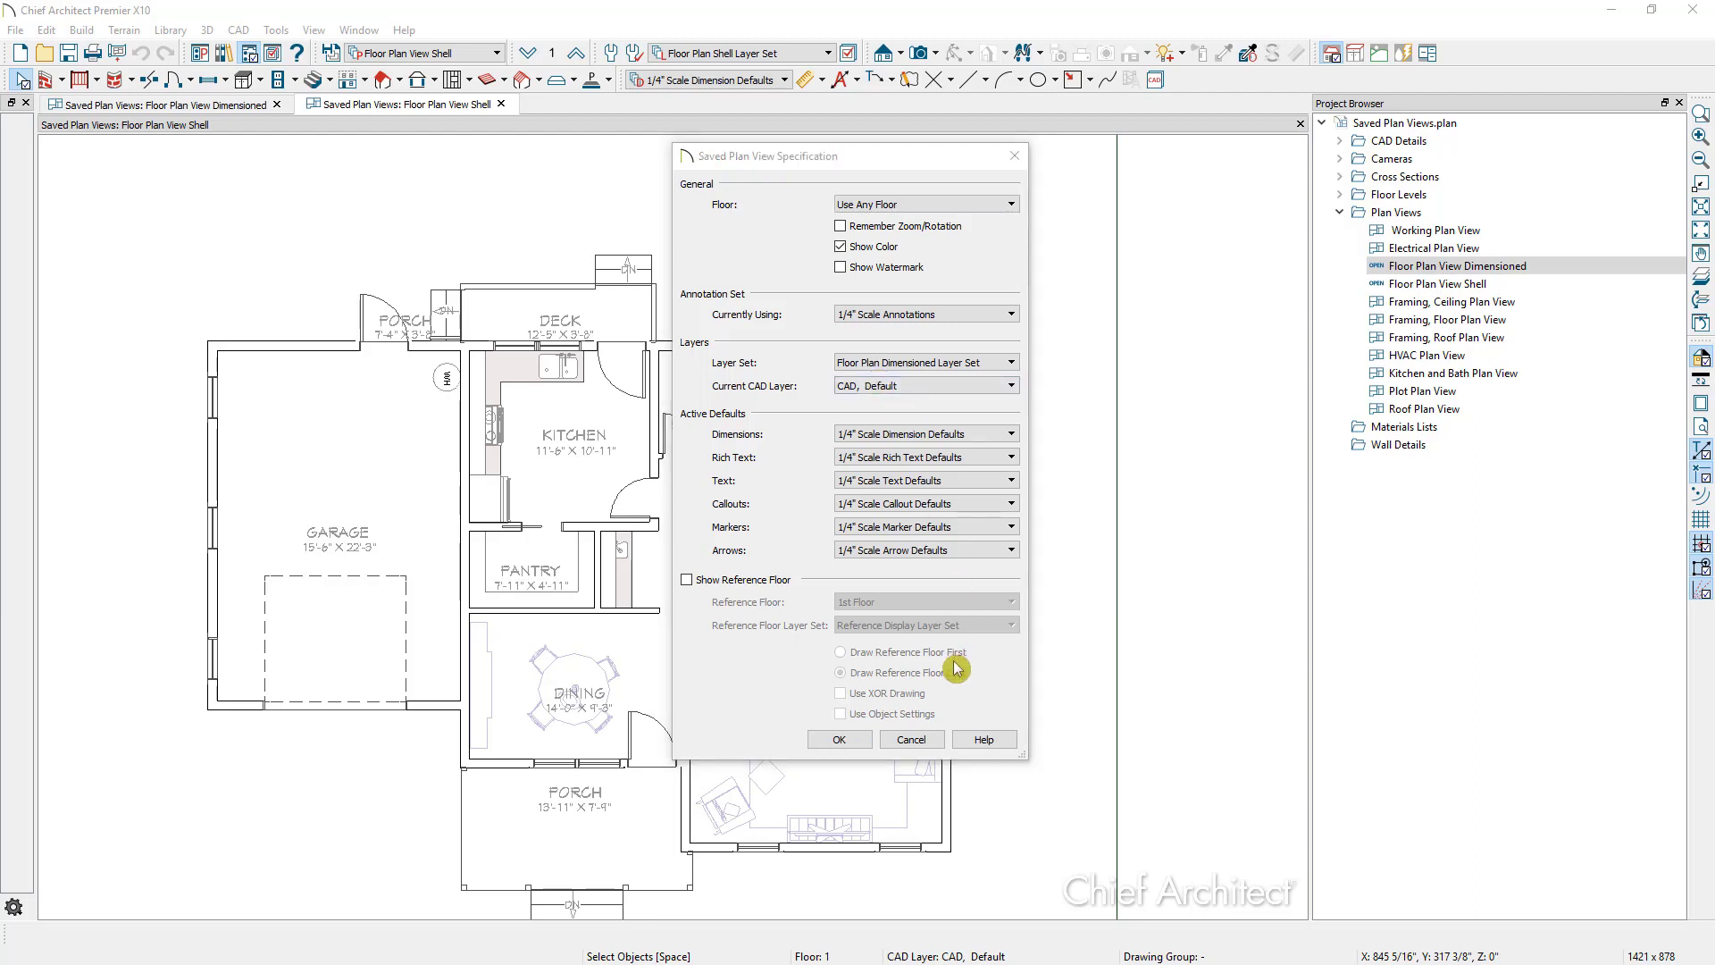
pyautogui.click(911, 740)
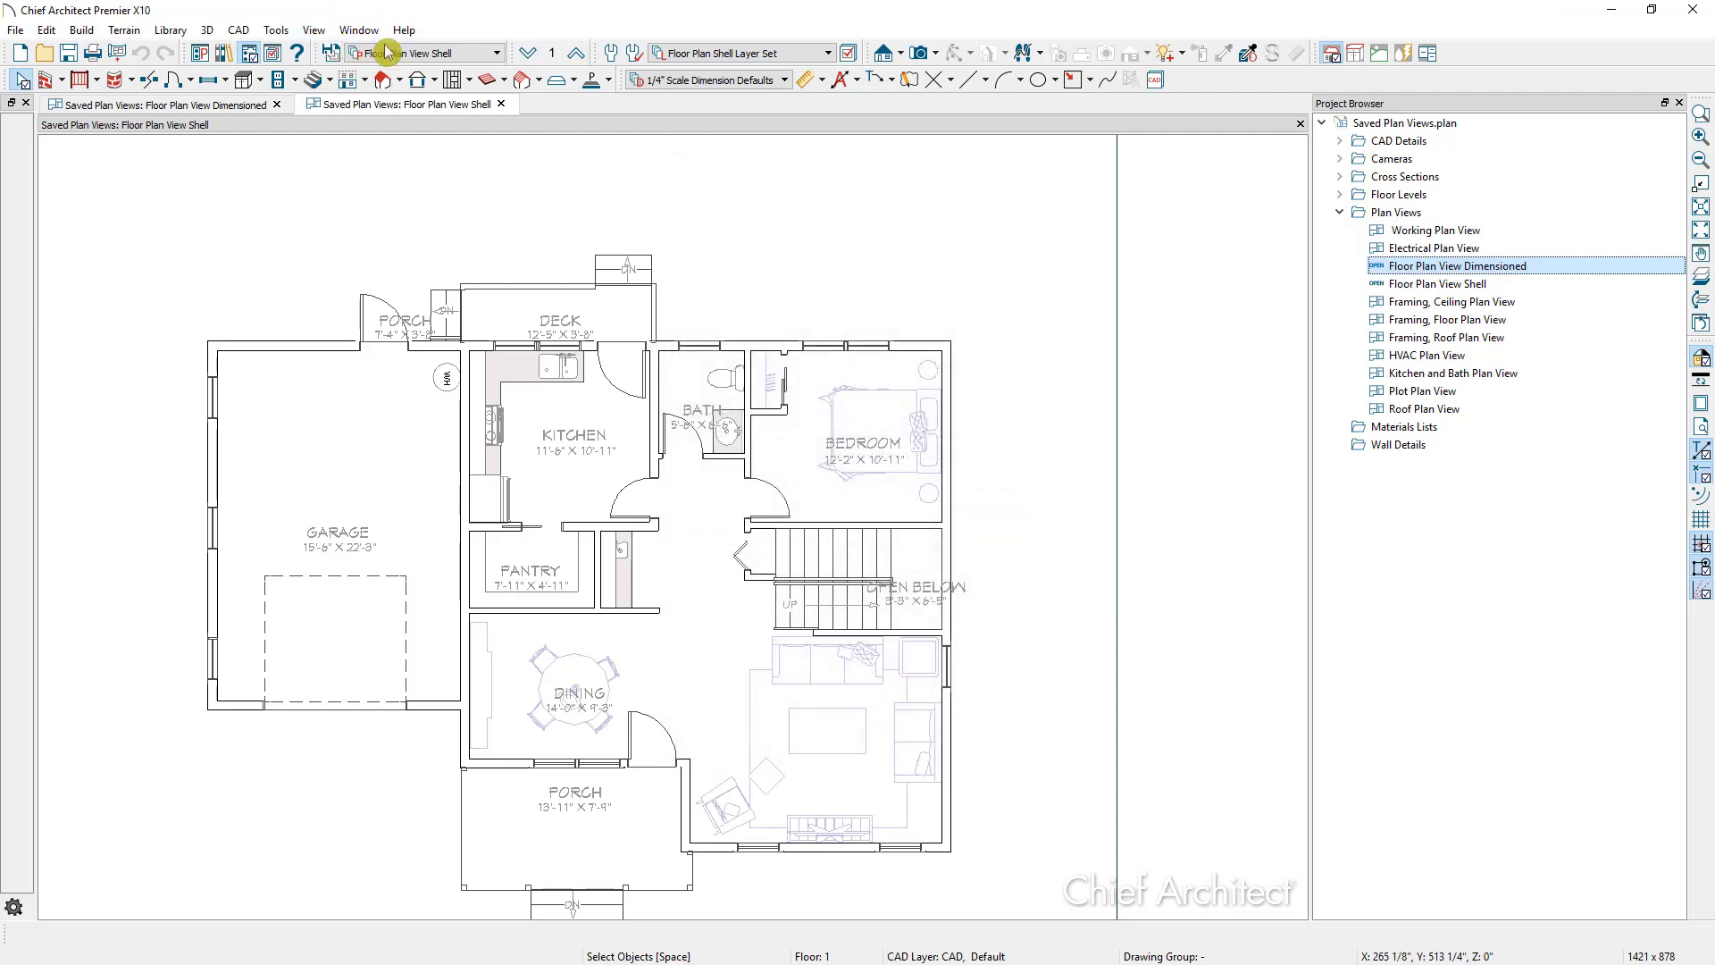
# Preview the Framing, Ceiling Plan View and then the HVAC Plan View
pyautogui.click(483, 58)
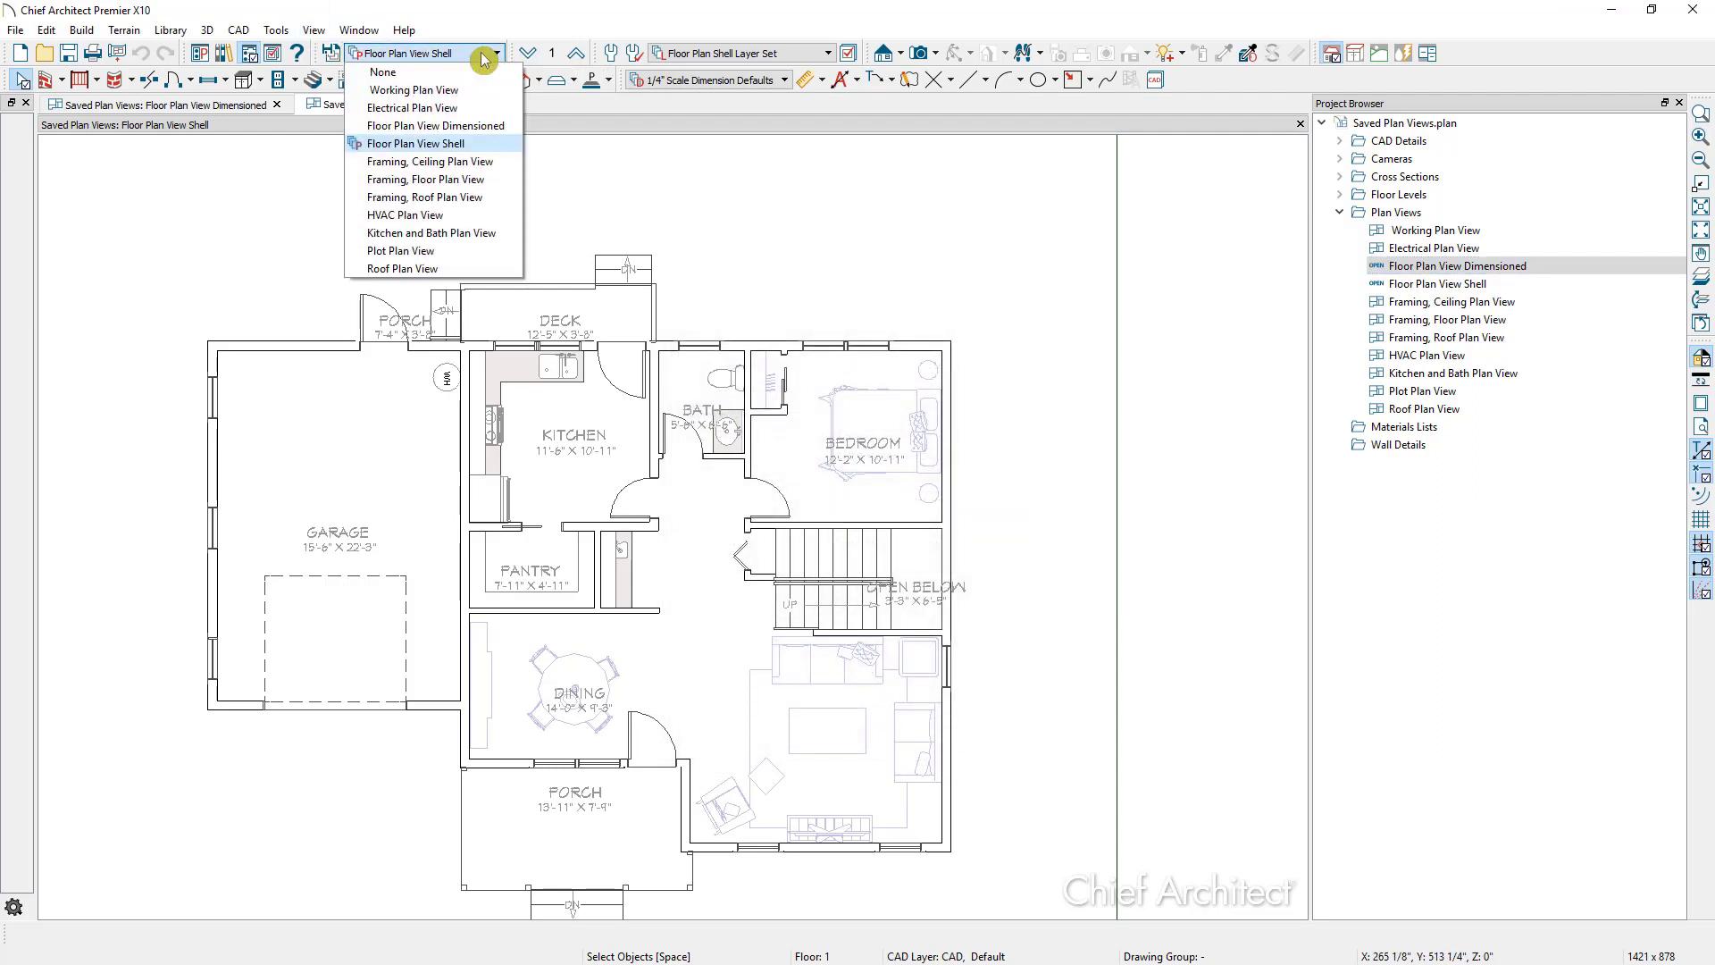
pyautogui.click(471, 162)
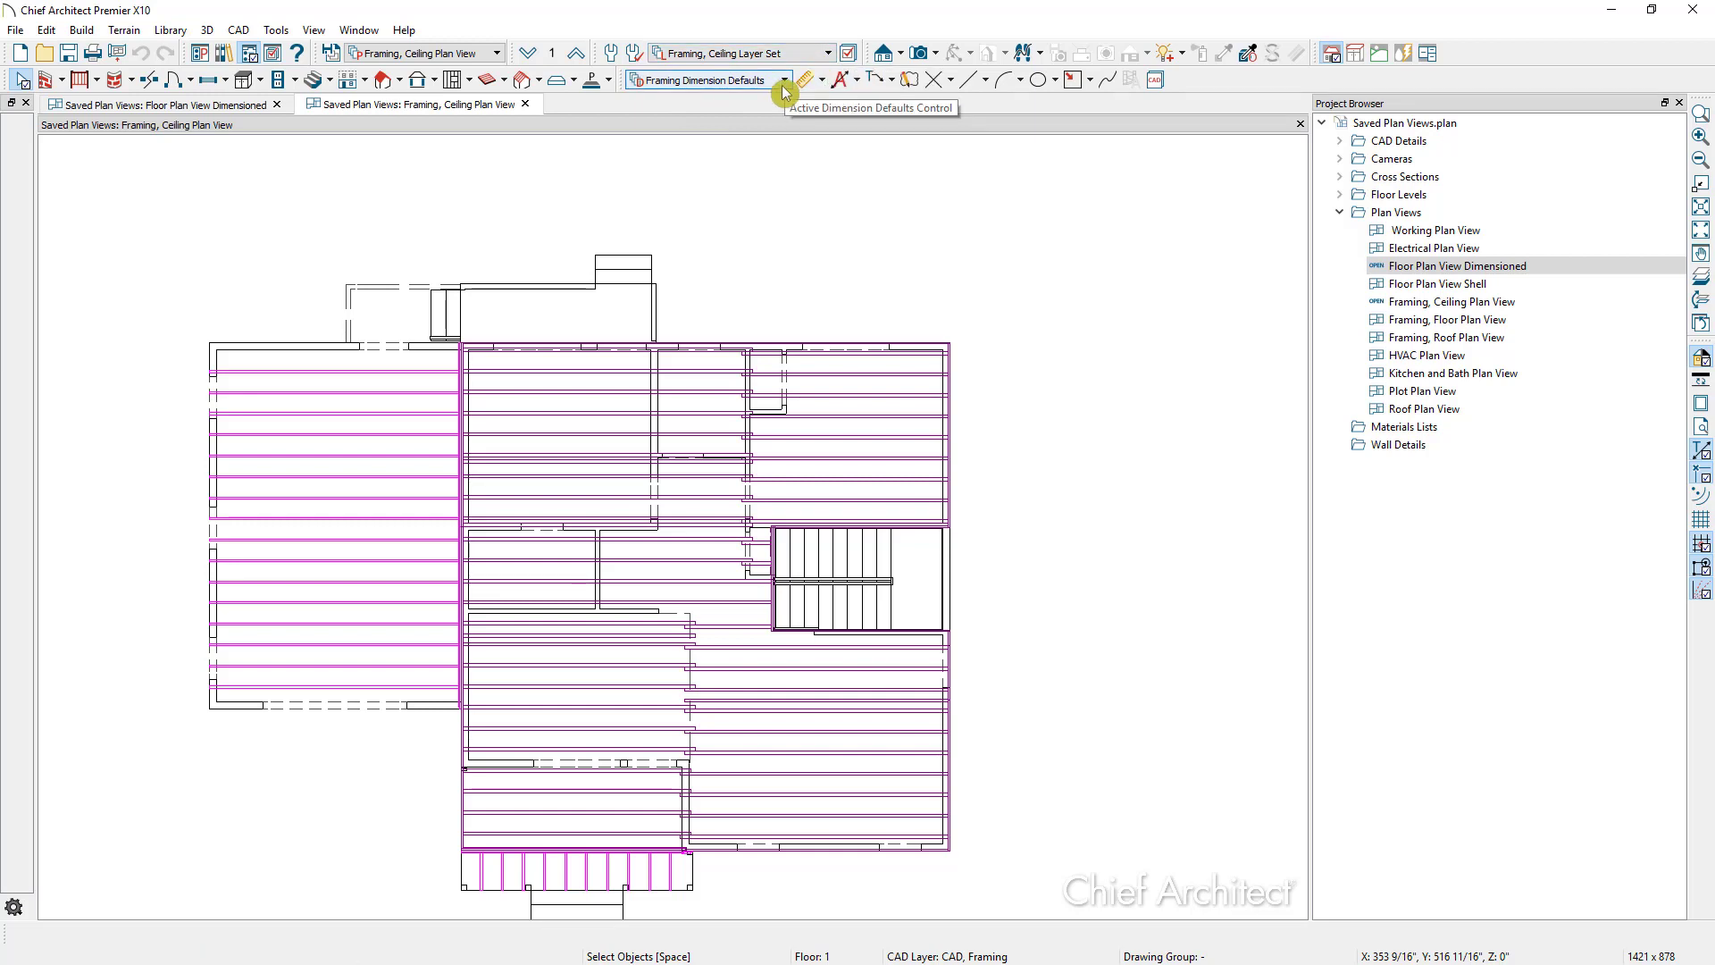
pyautogui.click(447, 55)
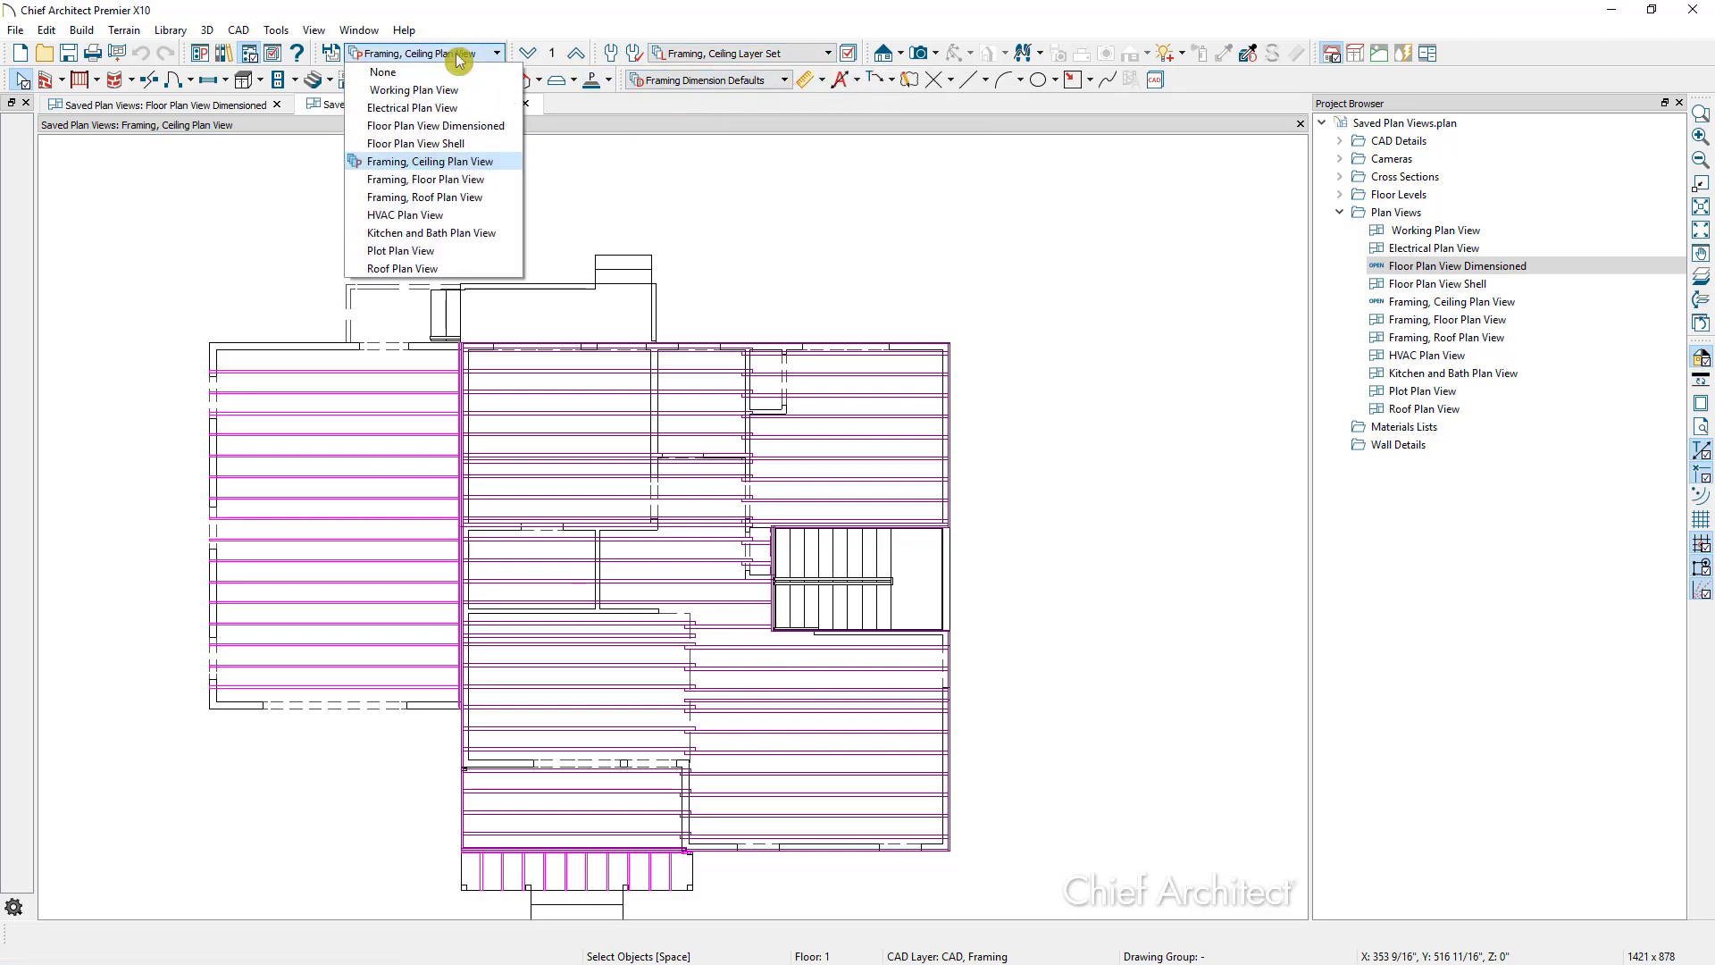
pyautogui.click(438, 218)
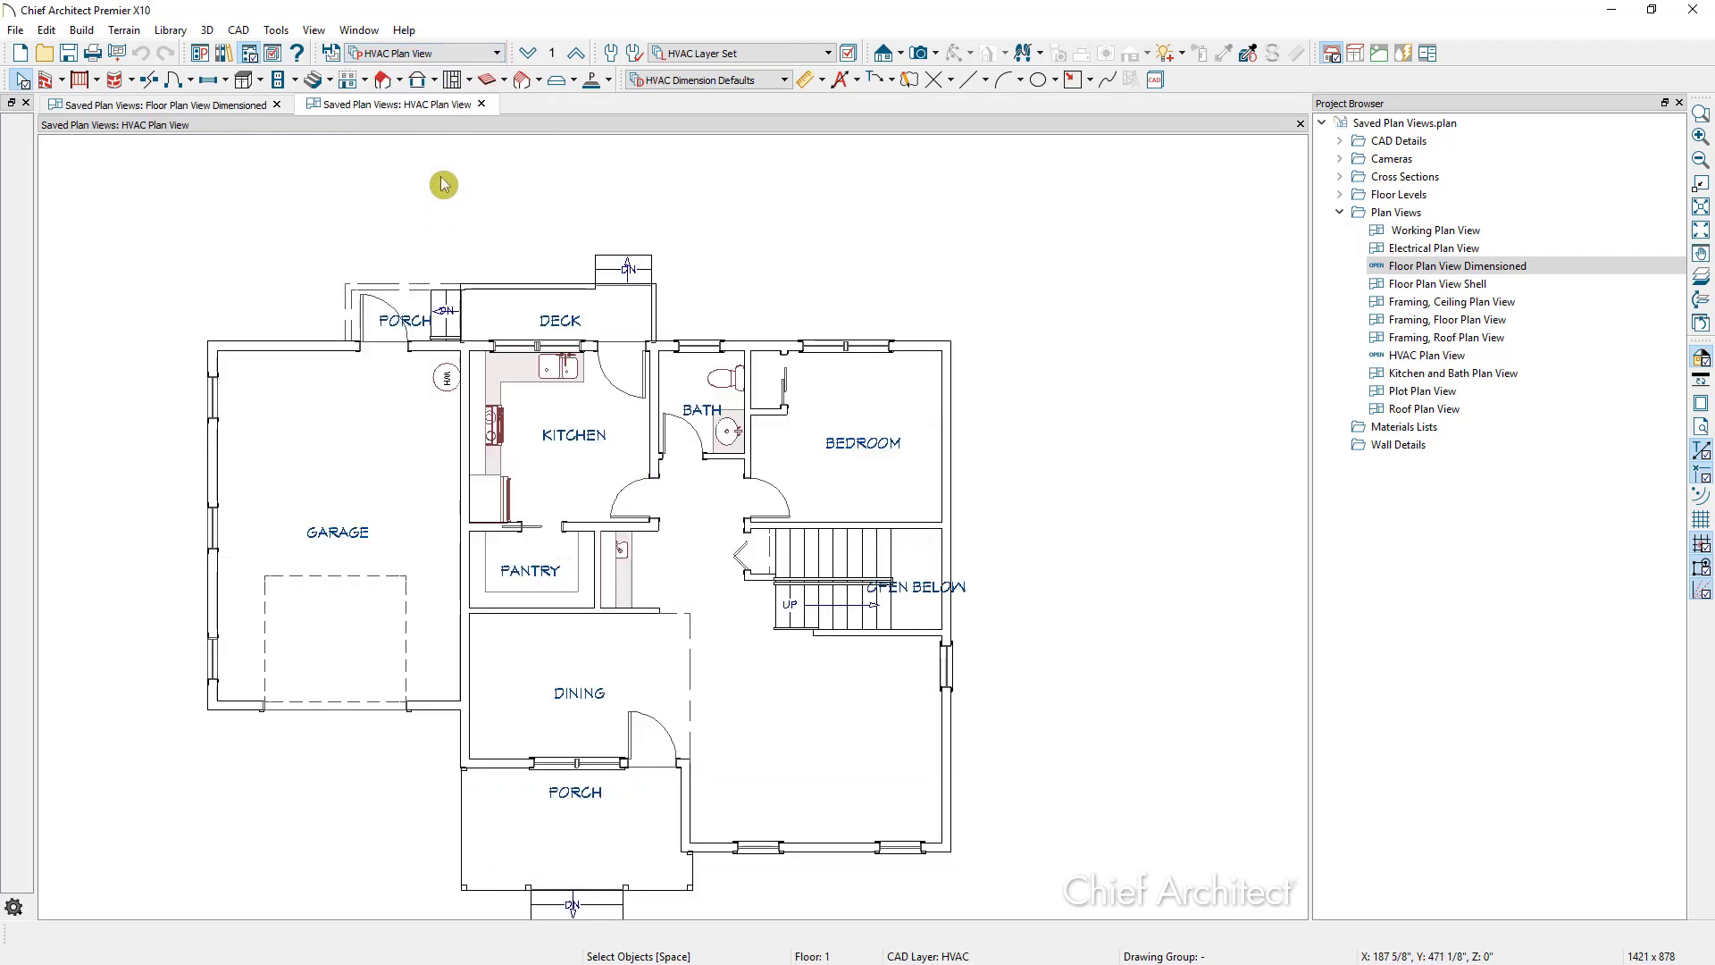
# Switch to the Electrical Plan View, then close the Electrical and Floor Plan View Dimensioned windows
pyautogui.click(429, 57)
pyautogui.click(427, 111)
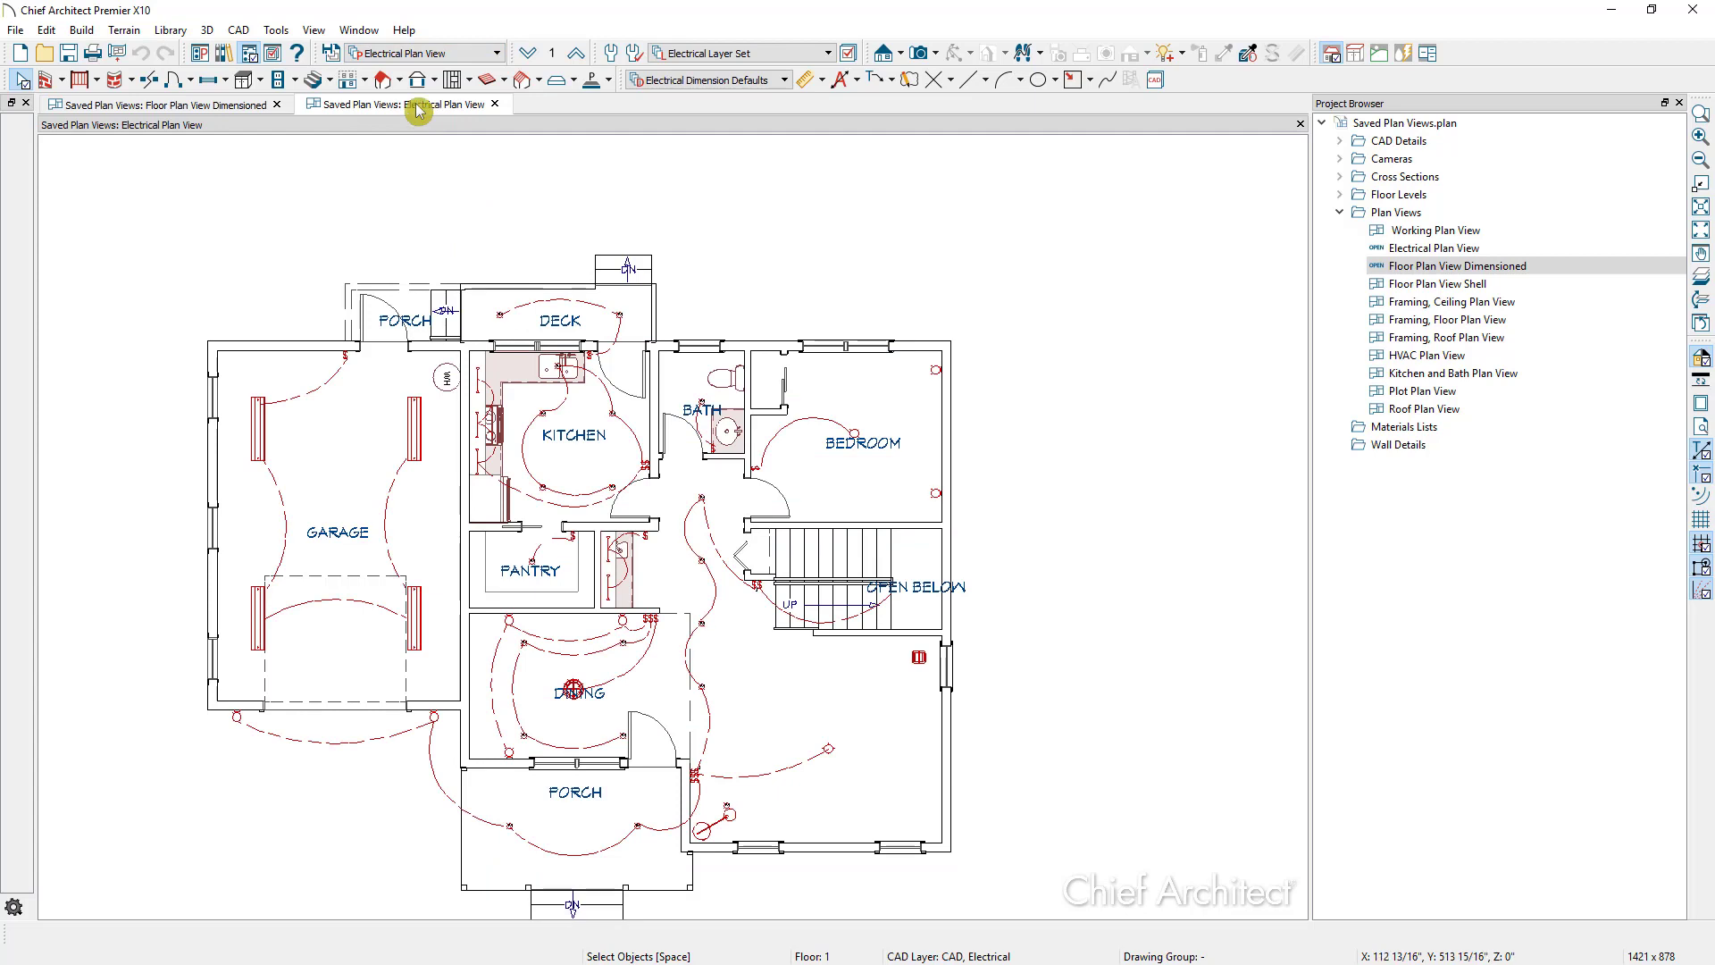
pyautogui.click(495, 104)
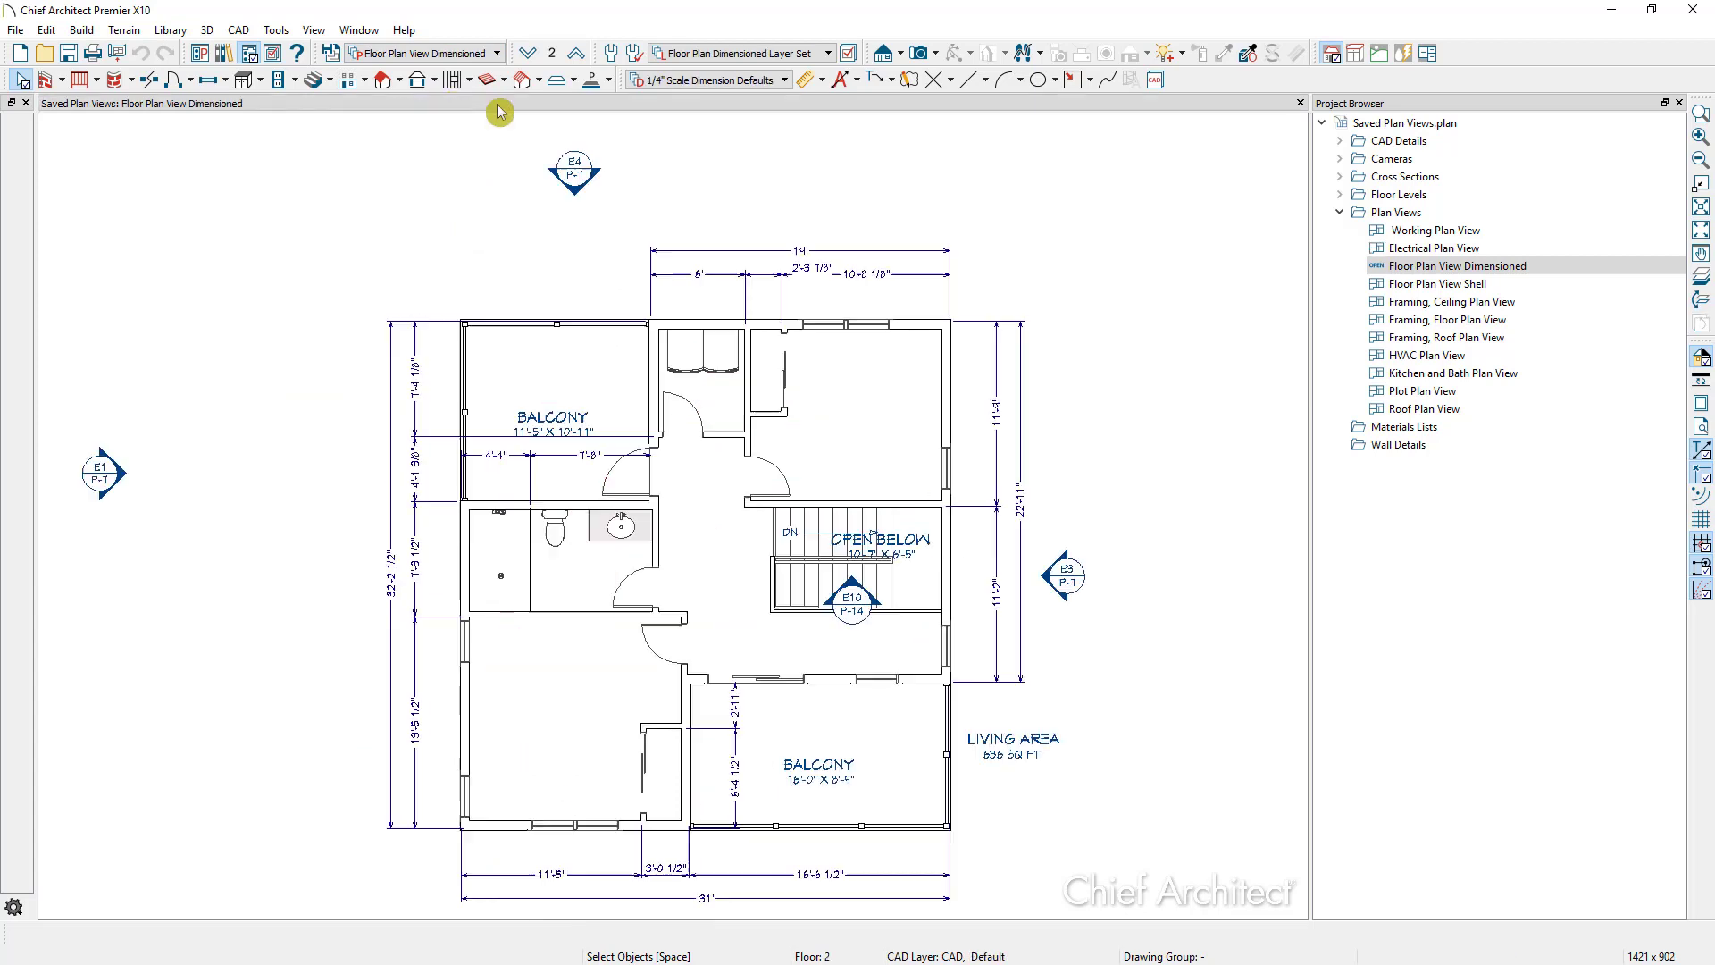
pyautogui.click(1300, 102)
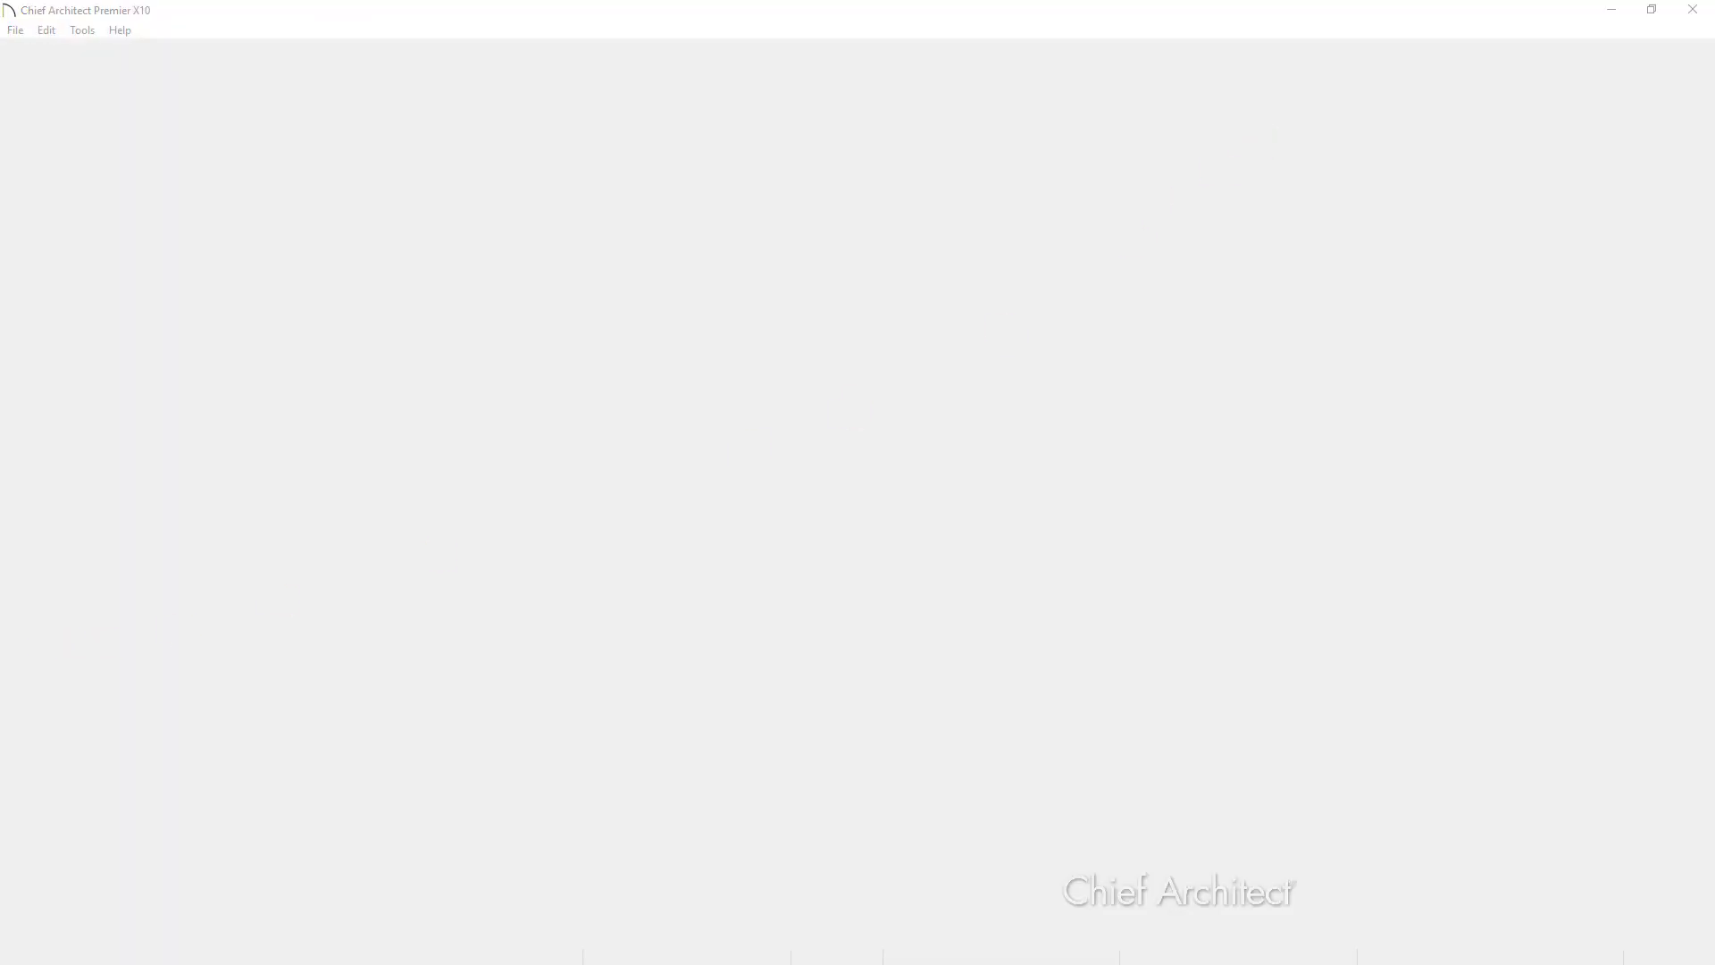
# Drag Saved Plan Views 1.plan from Explorer into Chief Architect to open it
pyautogui.moveTo(440, 474); pyautogui.dragTo(735, 504)
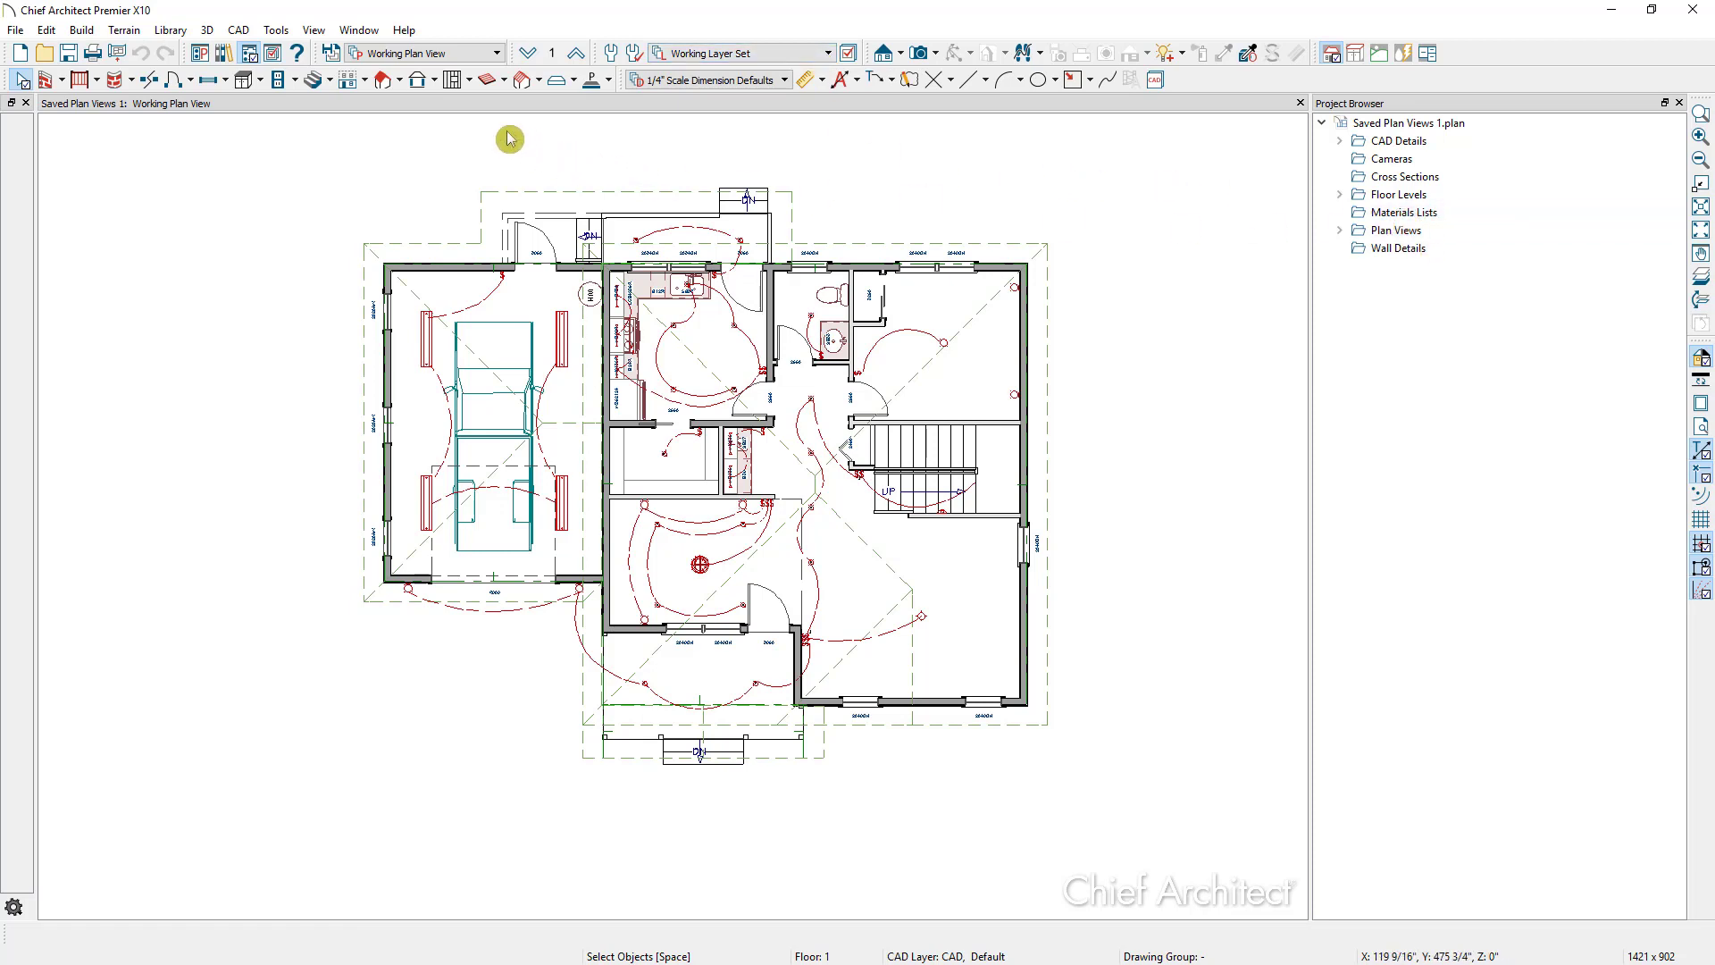
# Choose Floor Plan View Dimensioned from the toolbar's saved plan view list
pyautogui.click(472, 56)
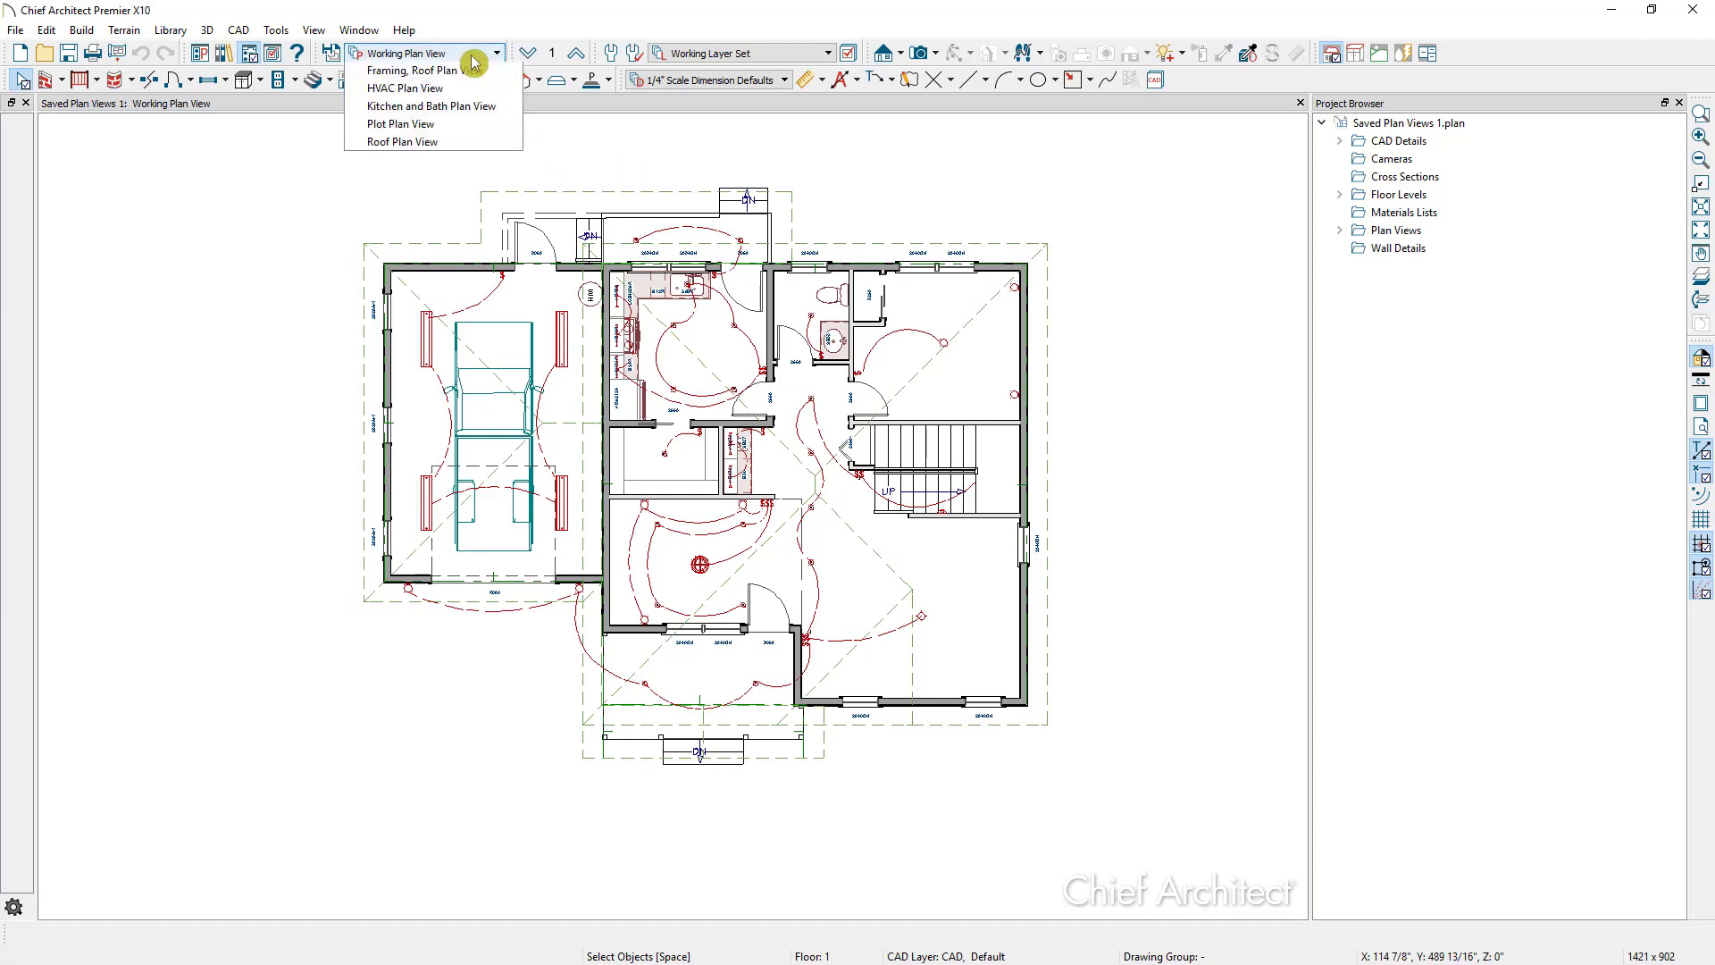
pyautogui.click(481, 126)
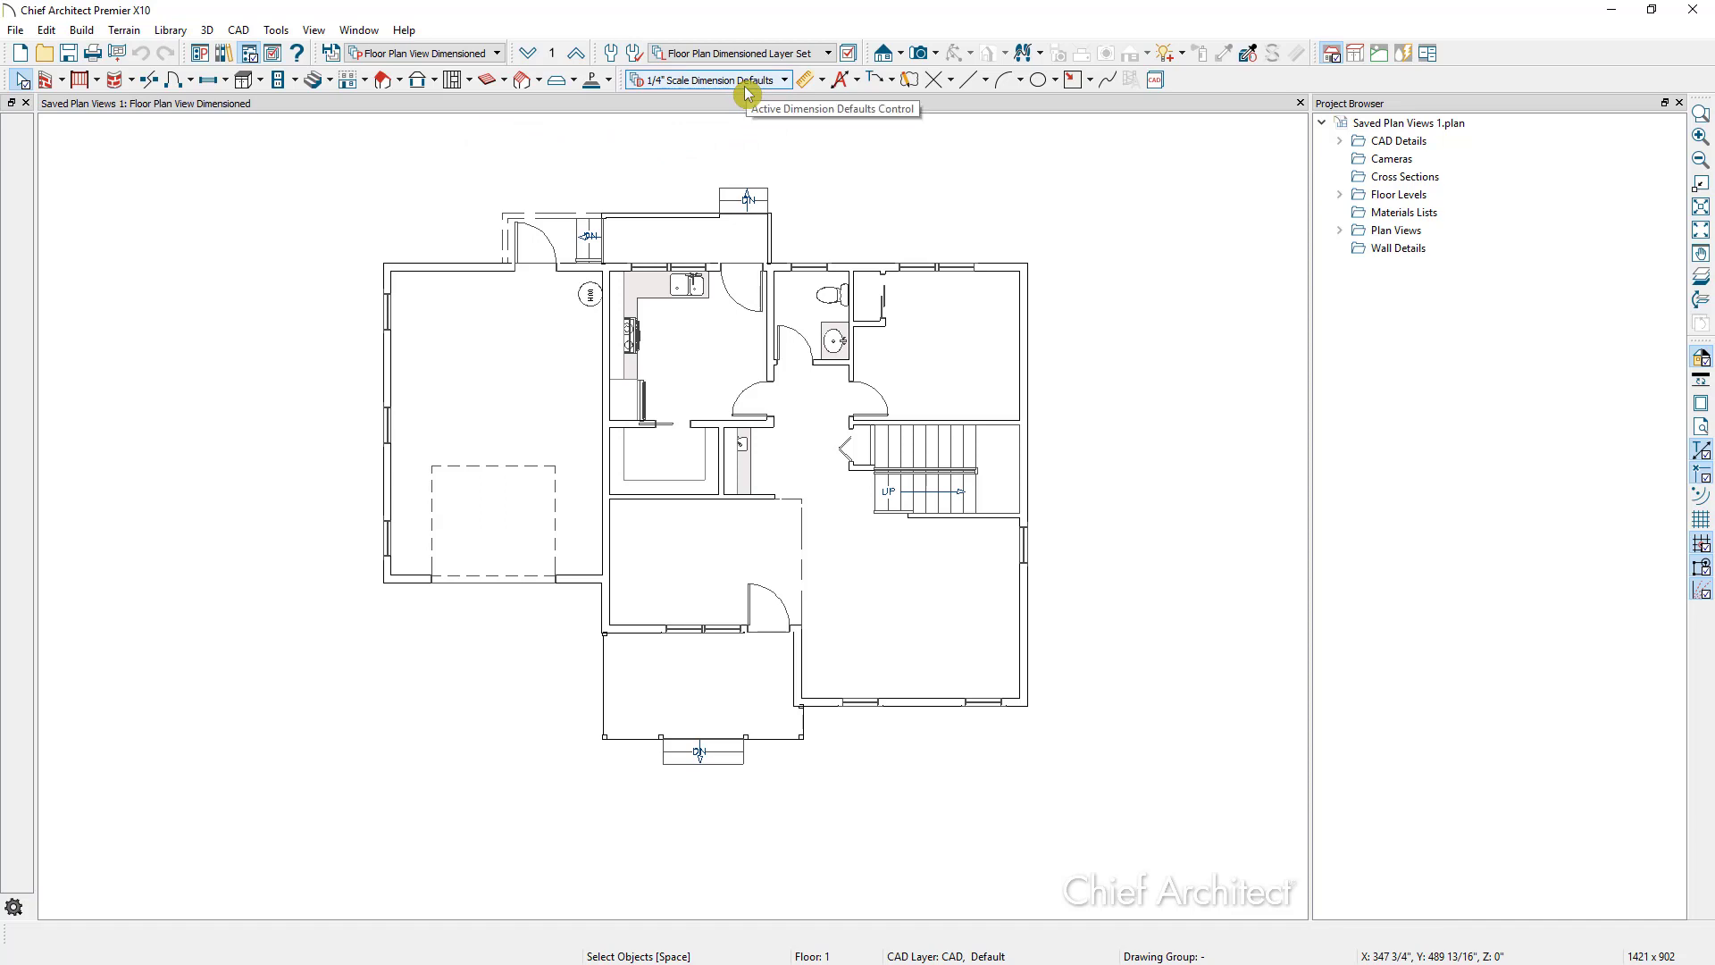
# Draw a manual dimension across the room right of the bathroom, verifying its Dimensions, Manual layer
pyautogui.click(805, 79)
pyautogui.moveTo(883, 361); pyautogui.dragTo(960, 363)
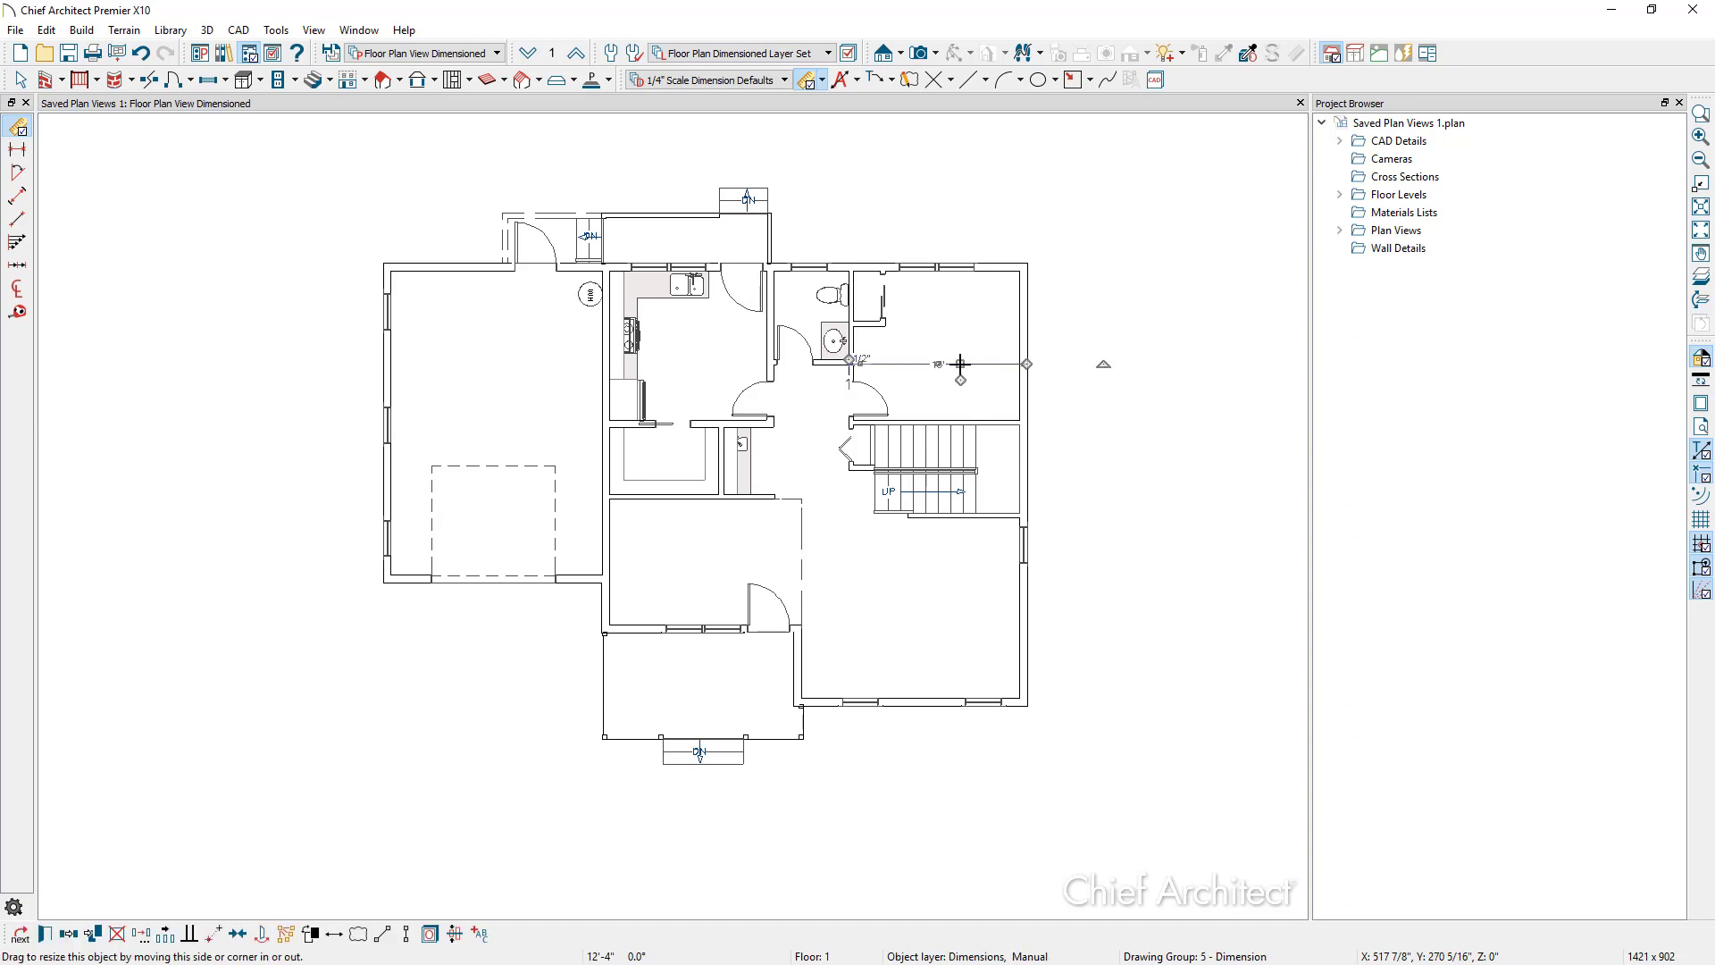
pyautogui.click(45, 933)
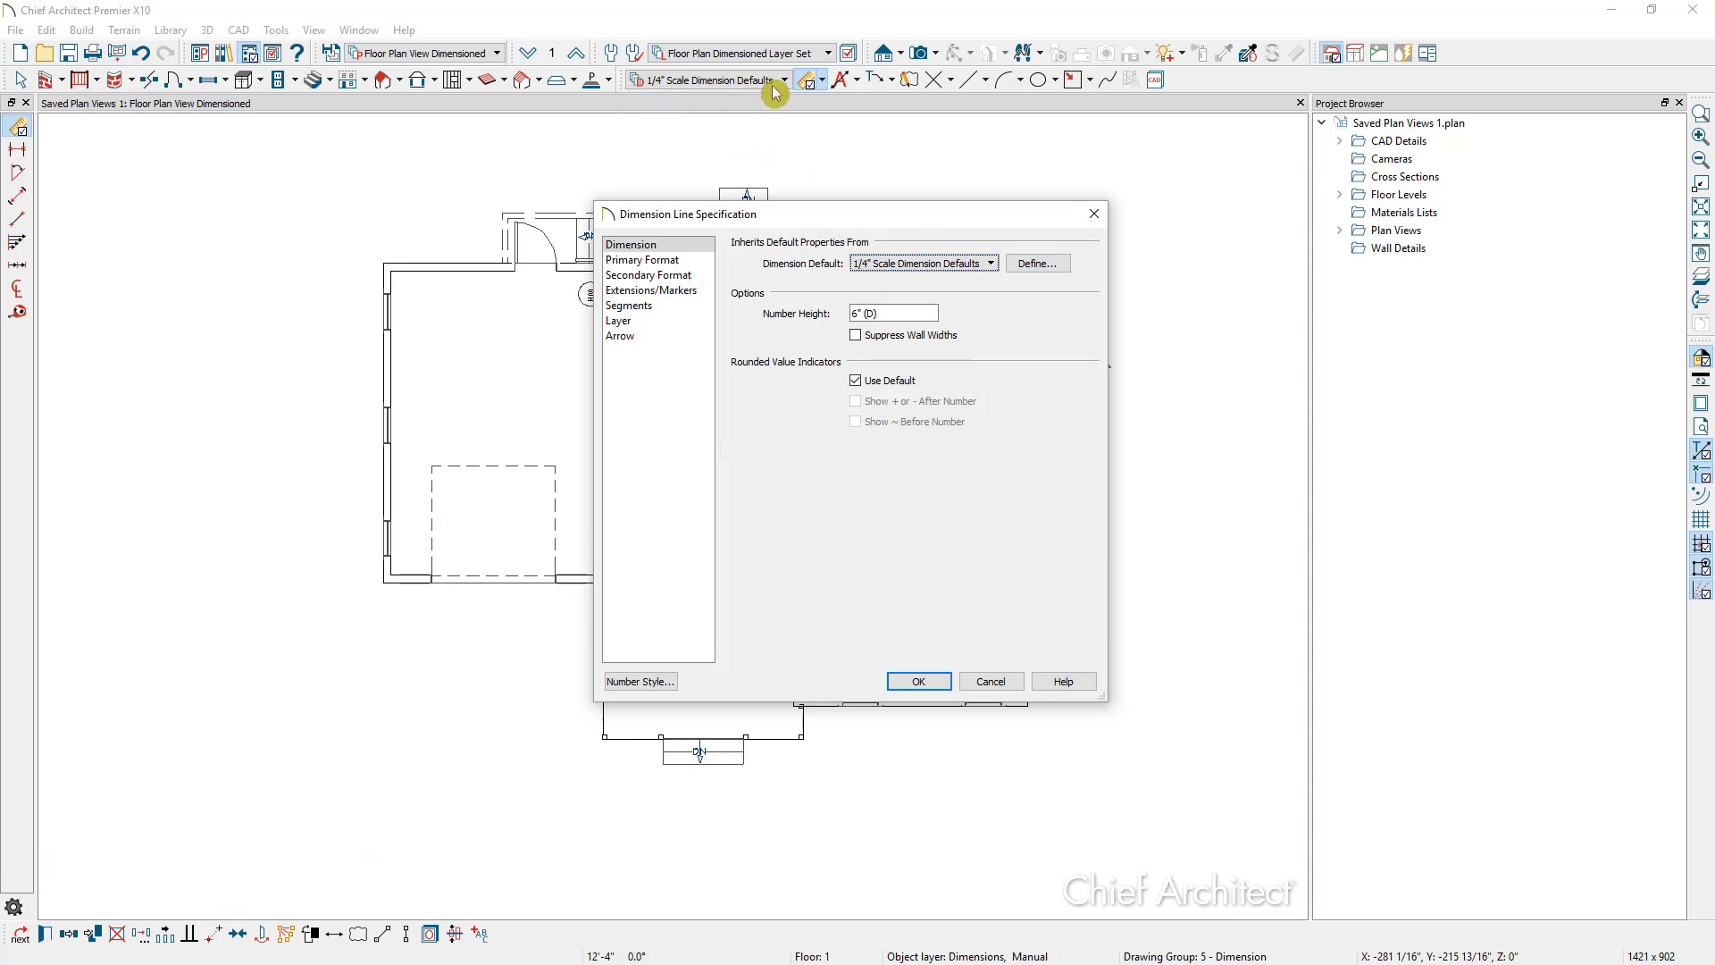
pyautogui.click(637, 325)
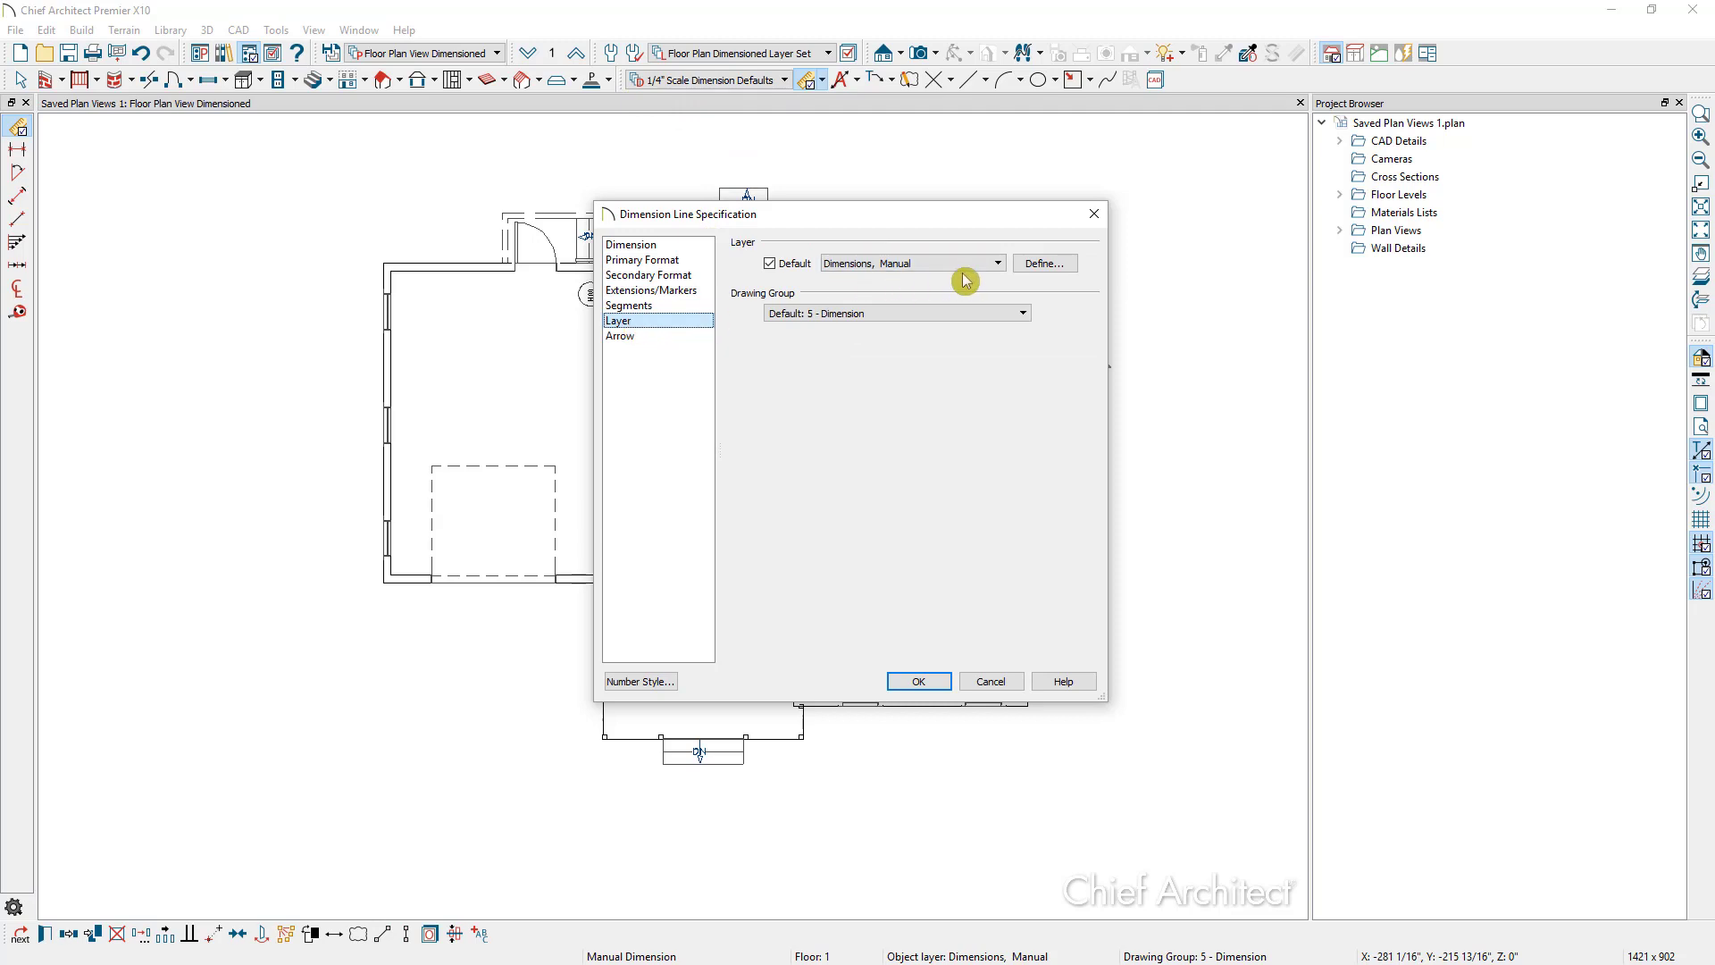
pyautogui.click(918, 681)
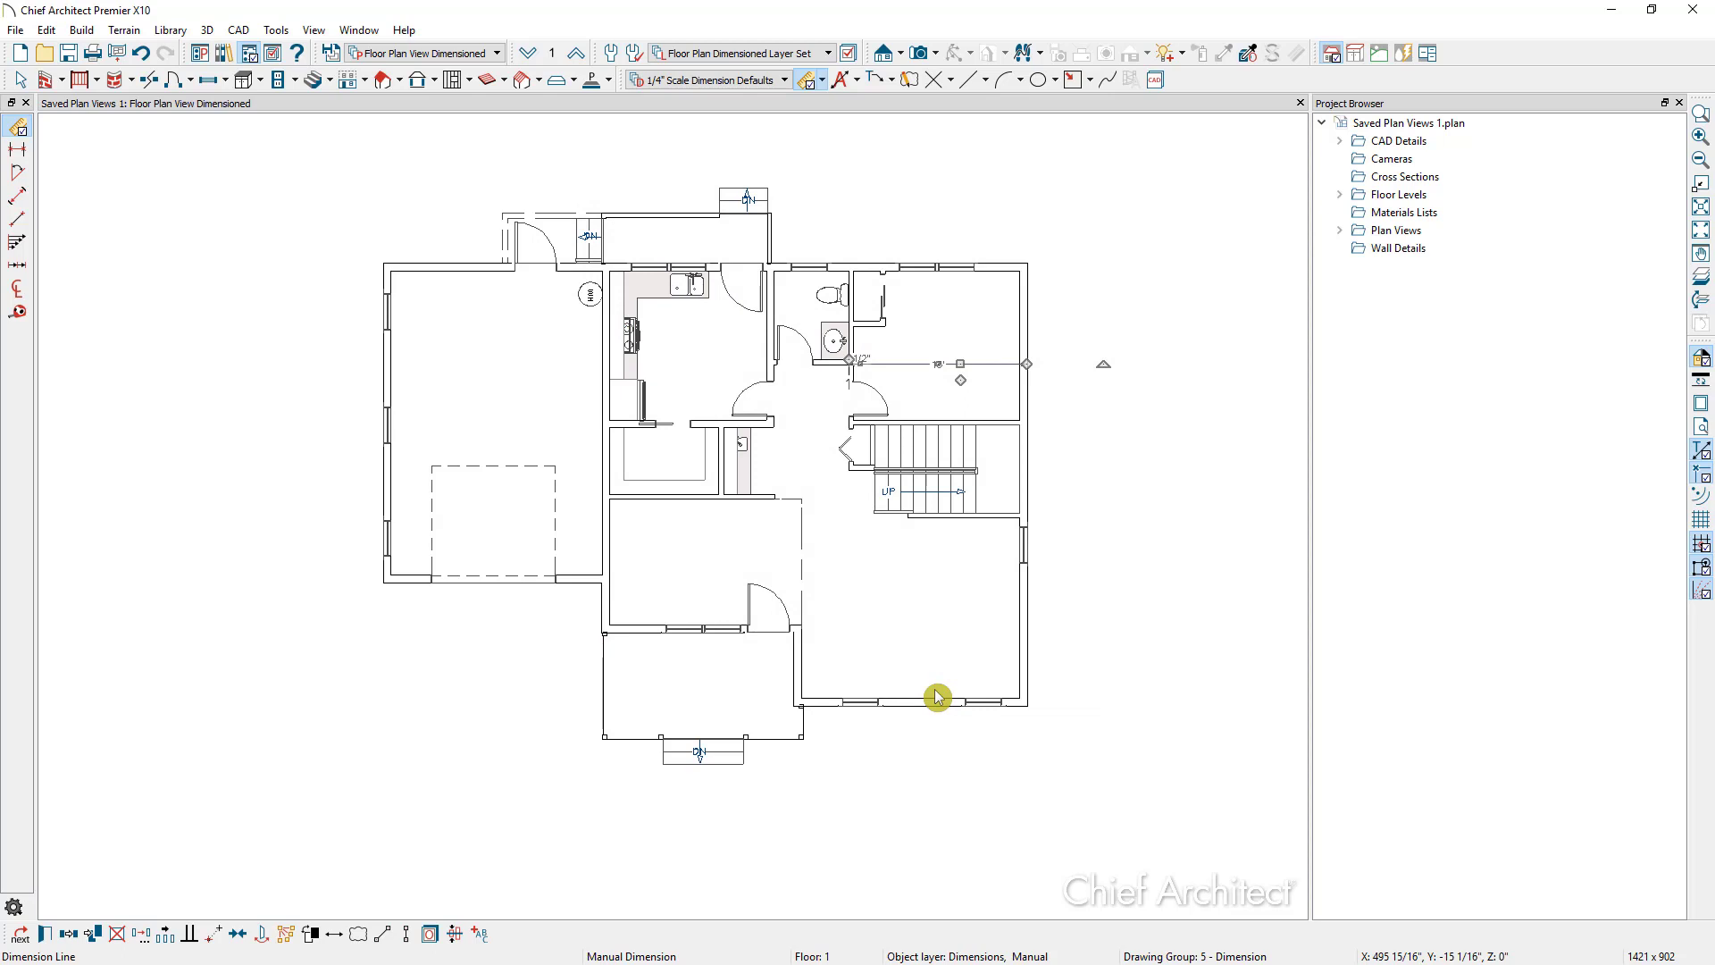
# Switch to the Electrical Plan View and draw a dimension from the bathroom wall into the next room
pyautogui.click(416, 55)
pyautogui.click(433, 116)
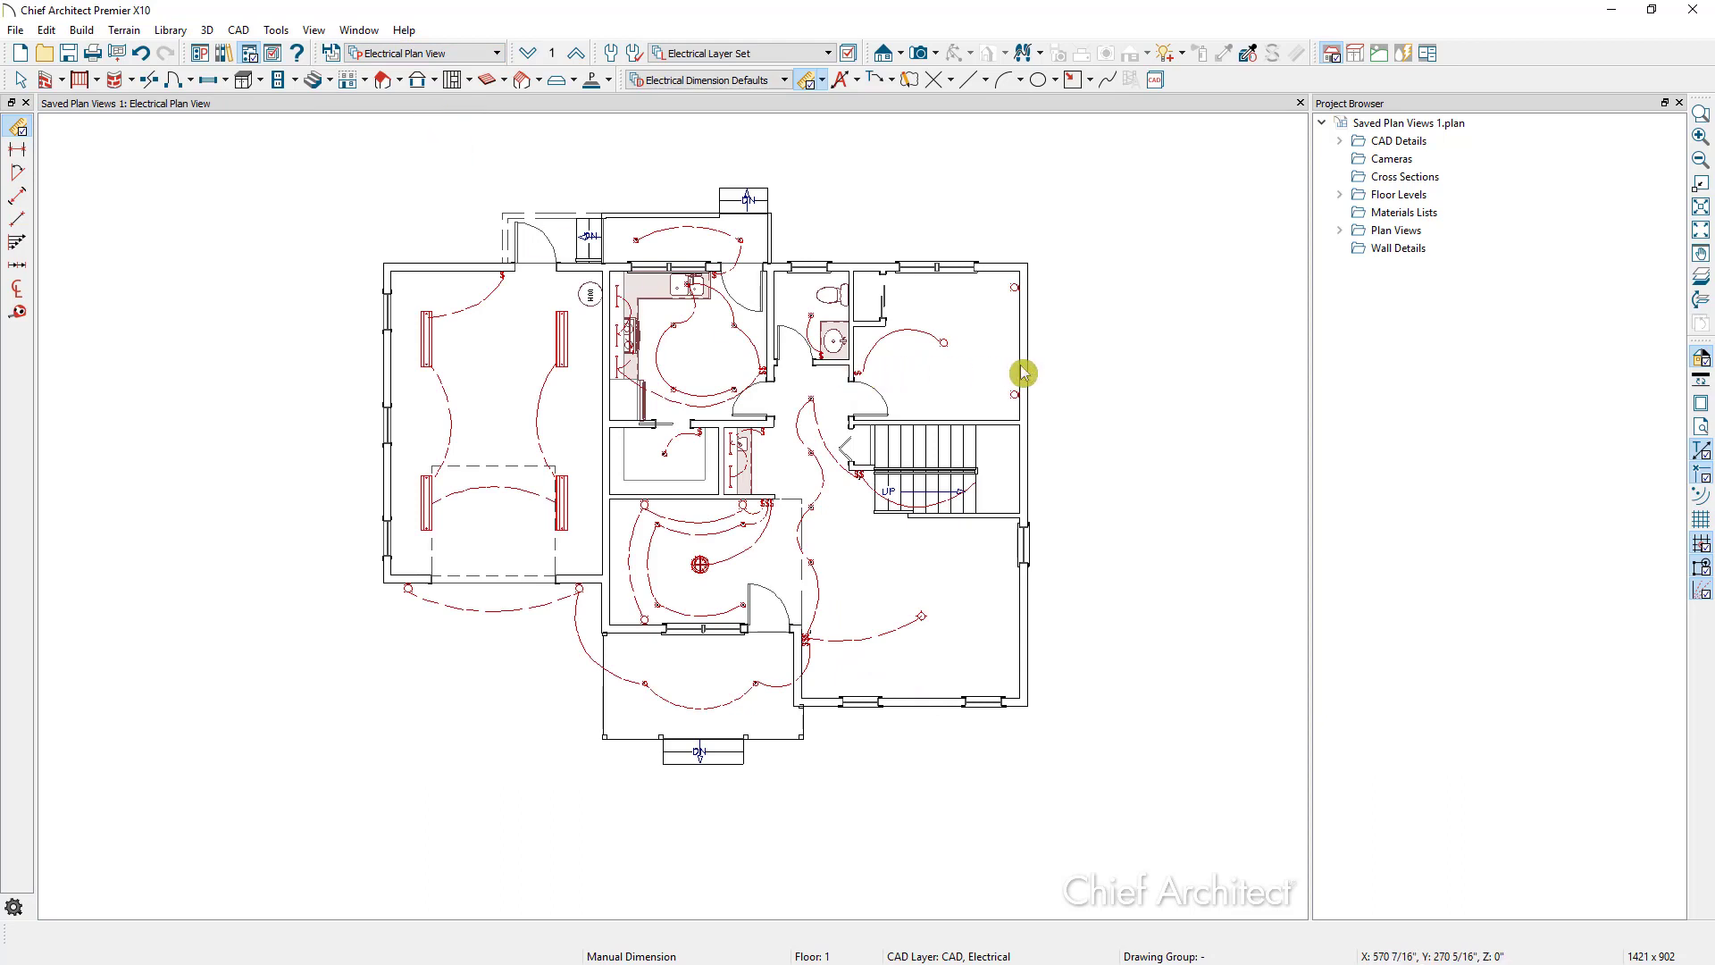
pyautogui.click(810, 82)
pyautogui.moveTo(854, 346); pyautogui.dragTo(942, 344)
# Confirm in the dimension's specification that it sits on the Dimensions, Electrical layer
pyautogui.click(909, 351)
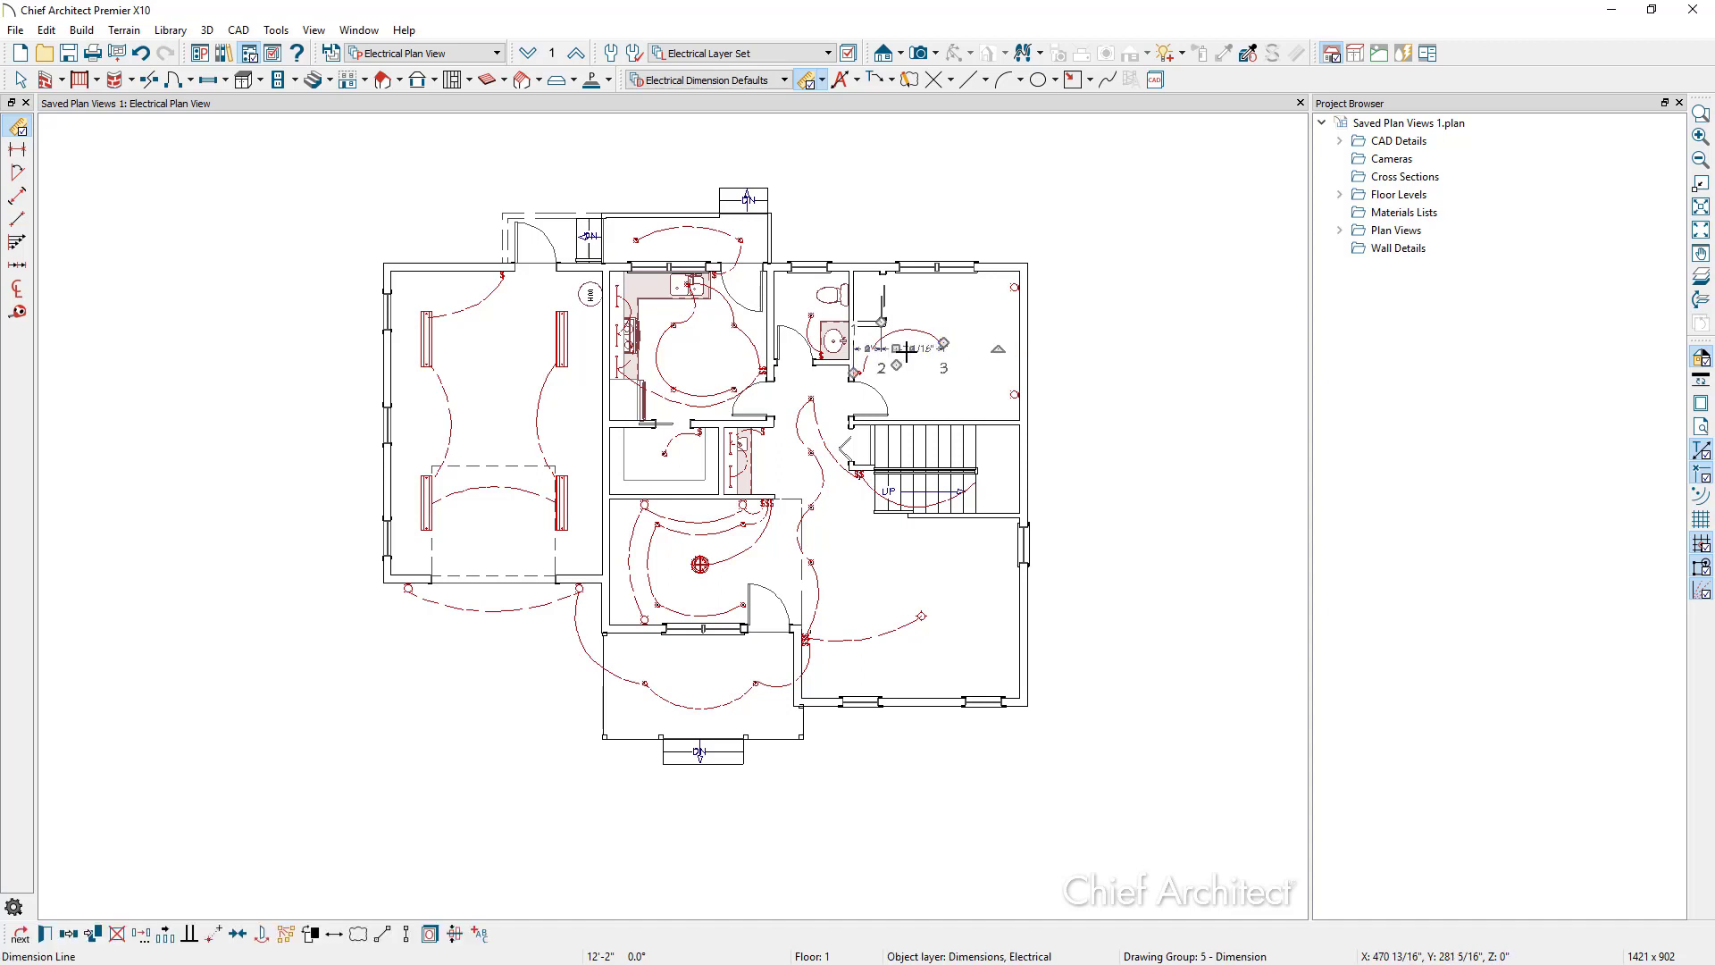
pyautogui.click(45, 933)
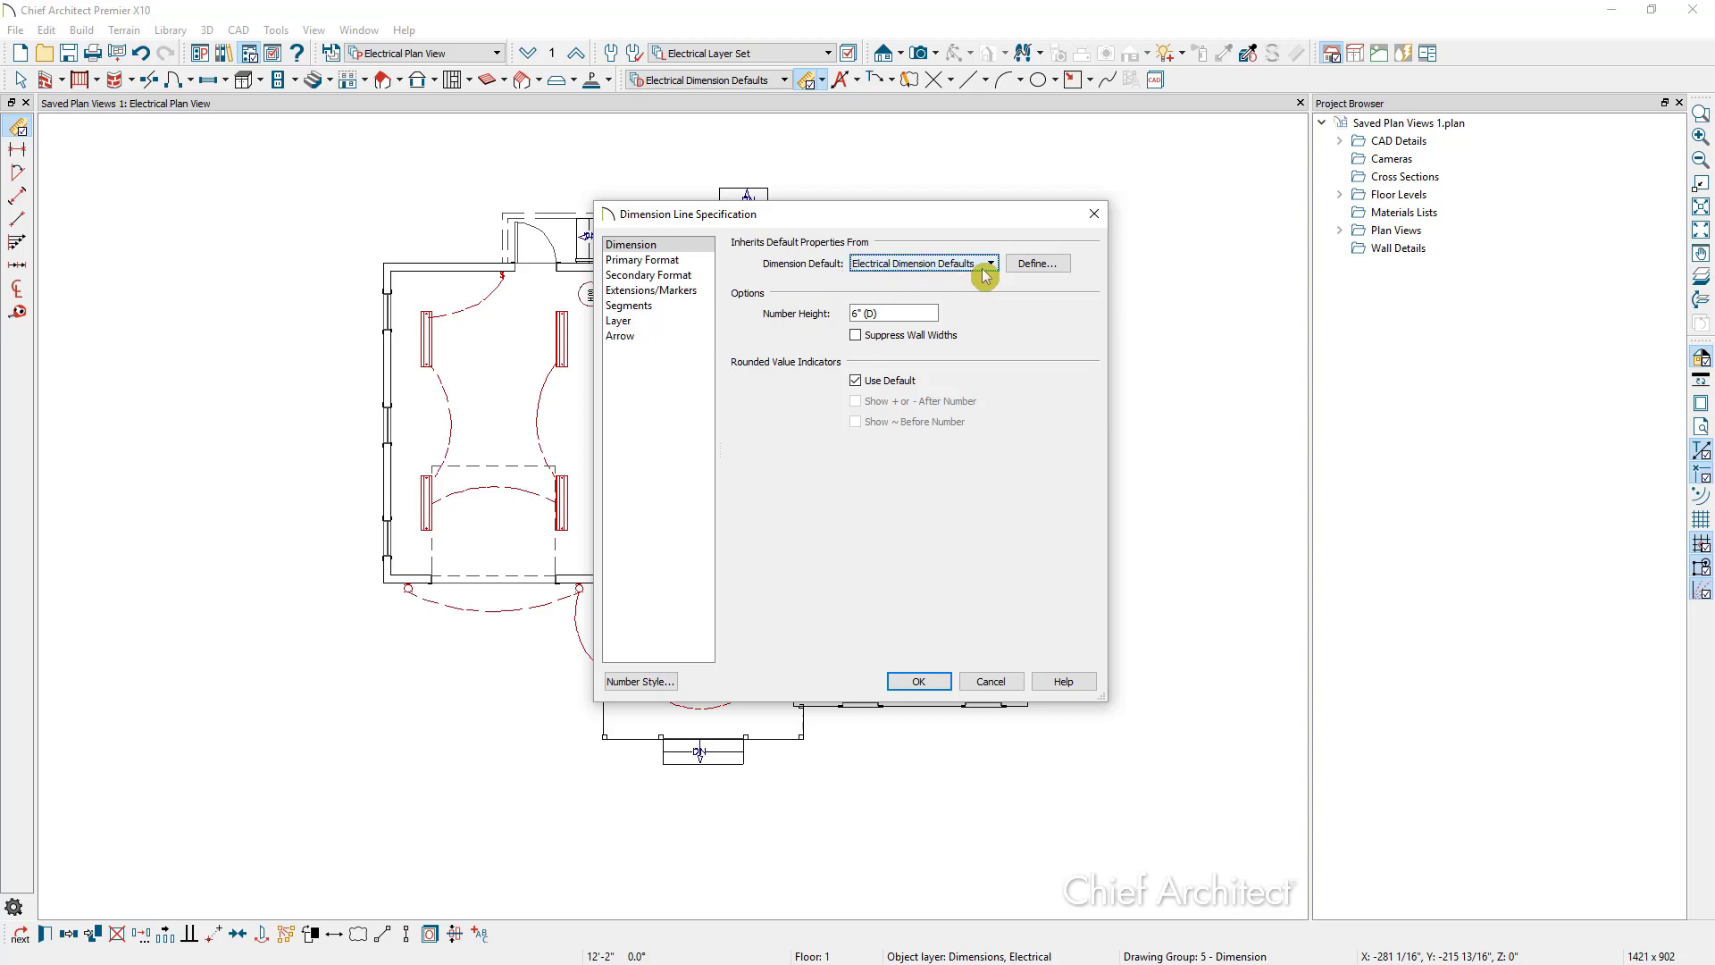
pyautogui.click(638, 325)
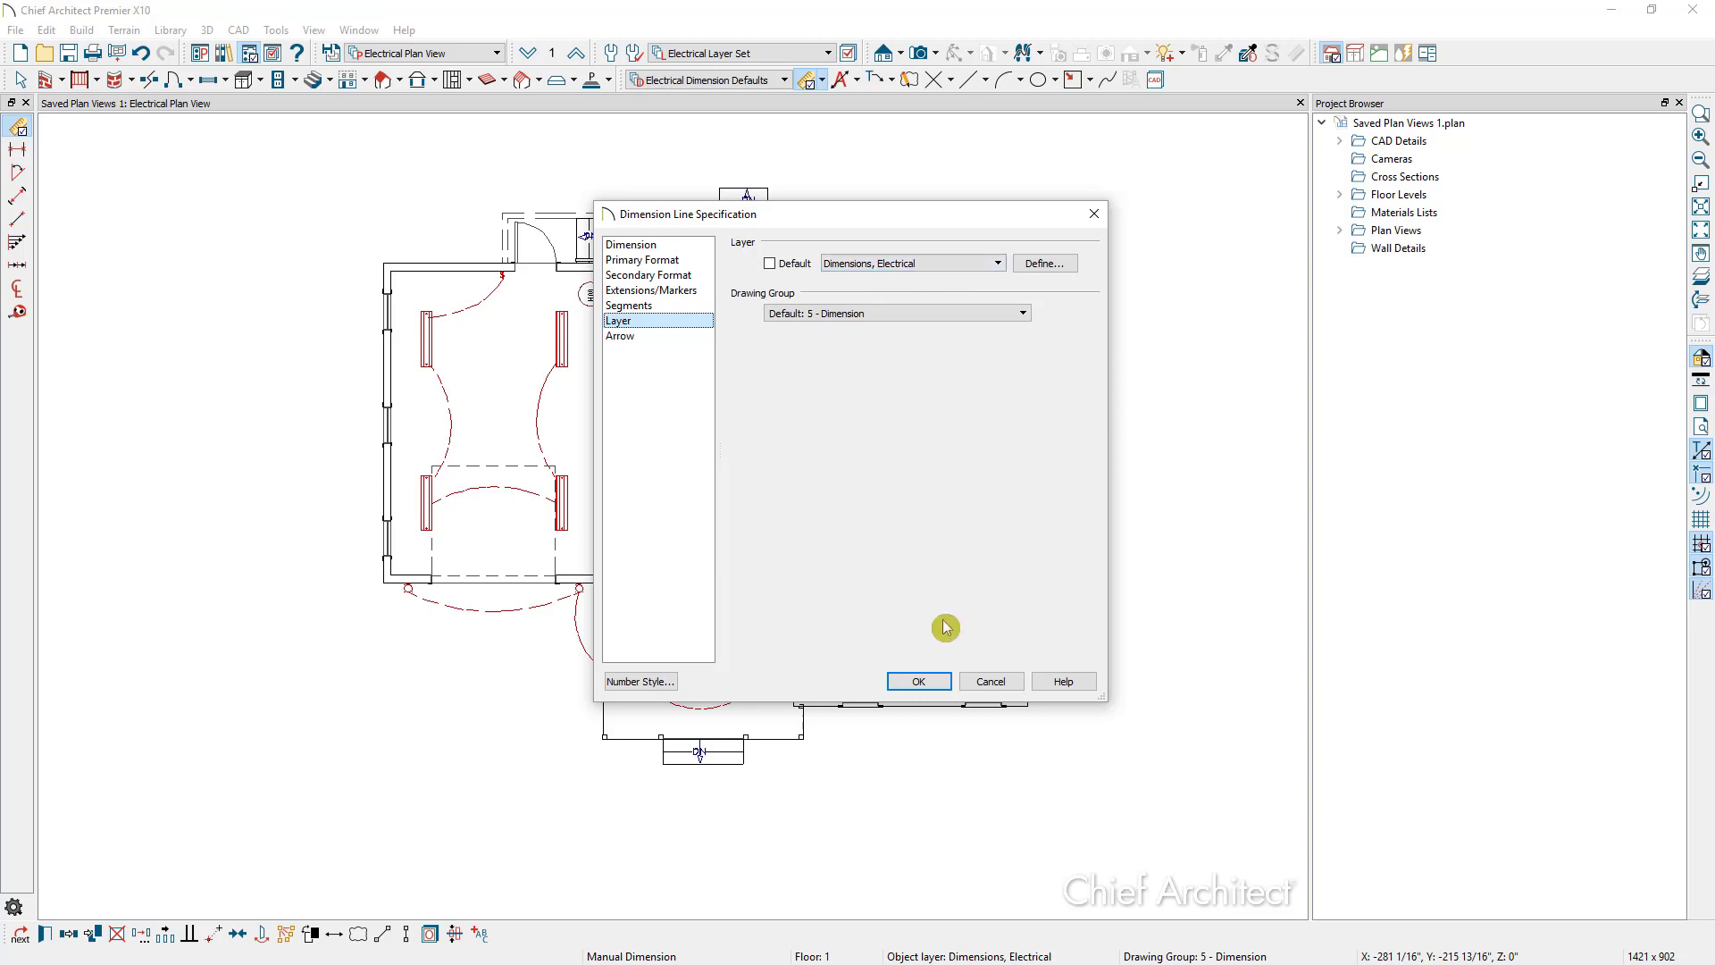
pyautogui.click(919, 681)
pyautogui.click(479, 59)
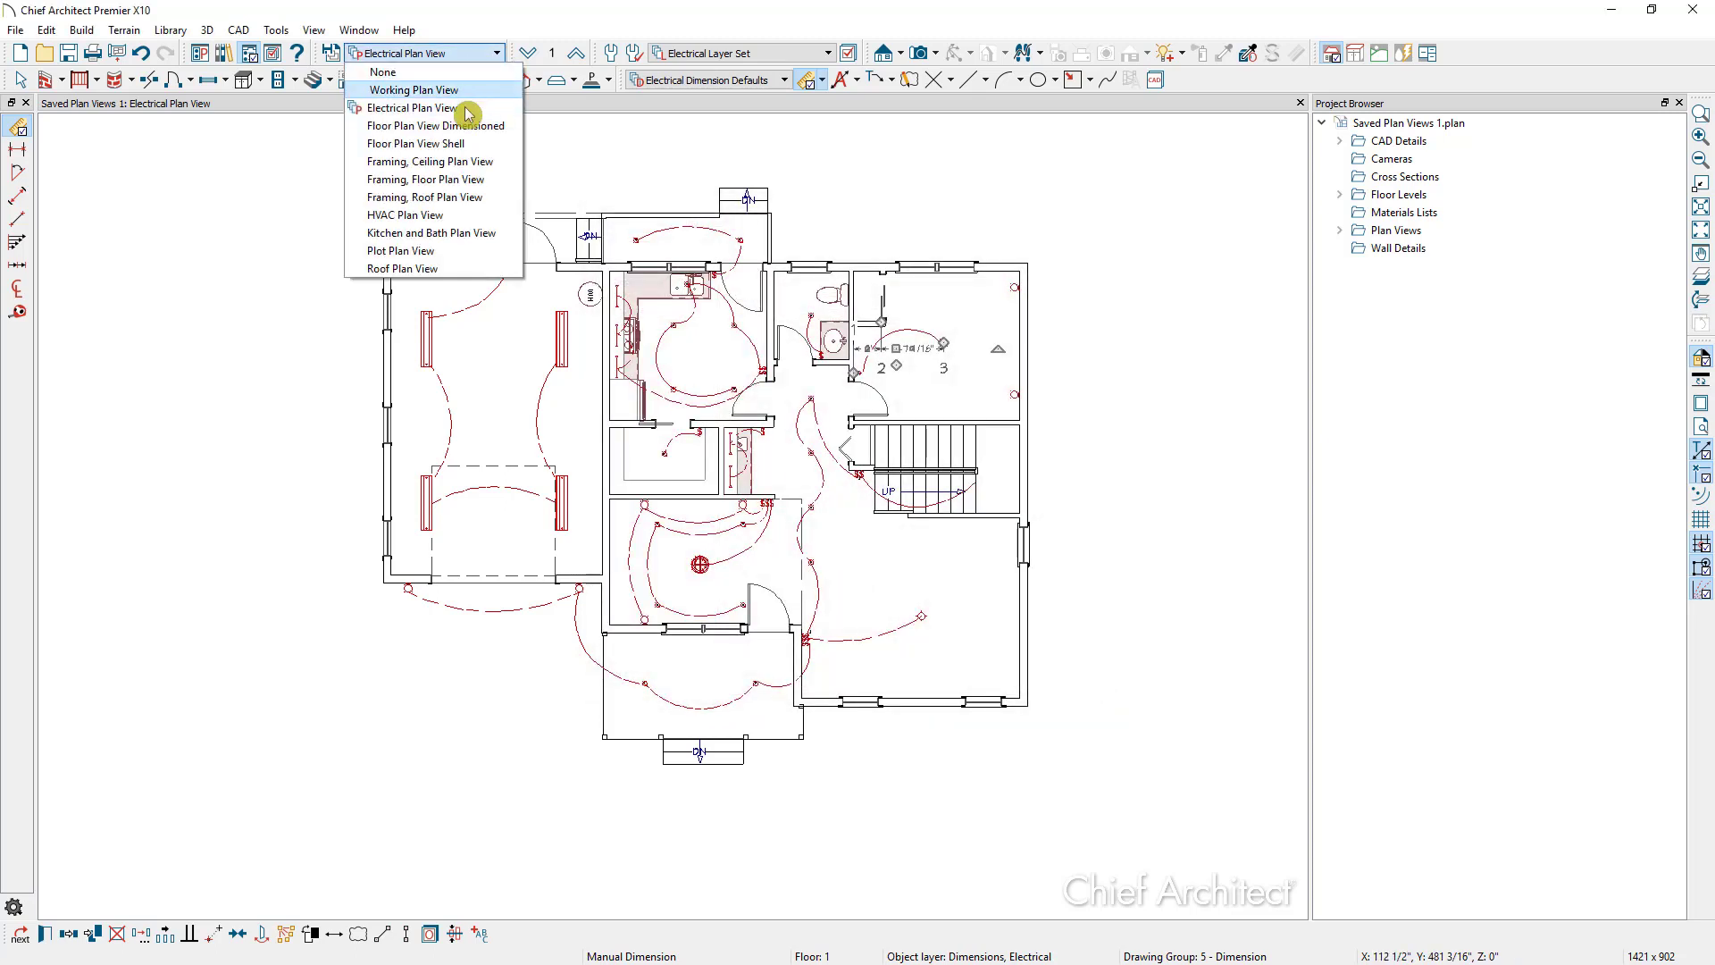
# In Framing, Ceiling Plan View, build floor framing on the 1st floor for the 2nd-floor subfloor
pyautogui.click(460, 168)
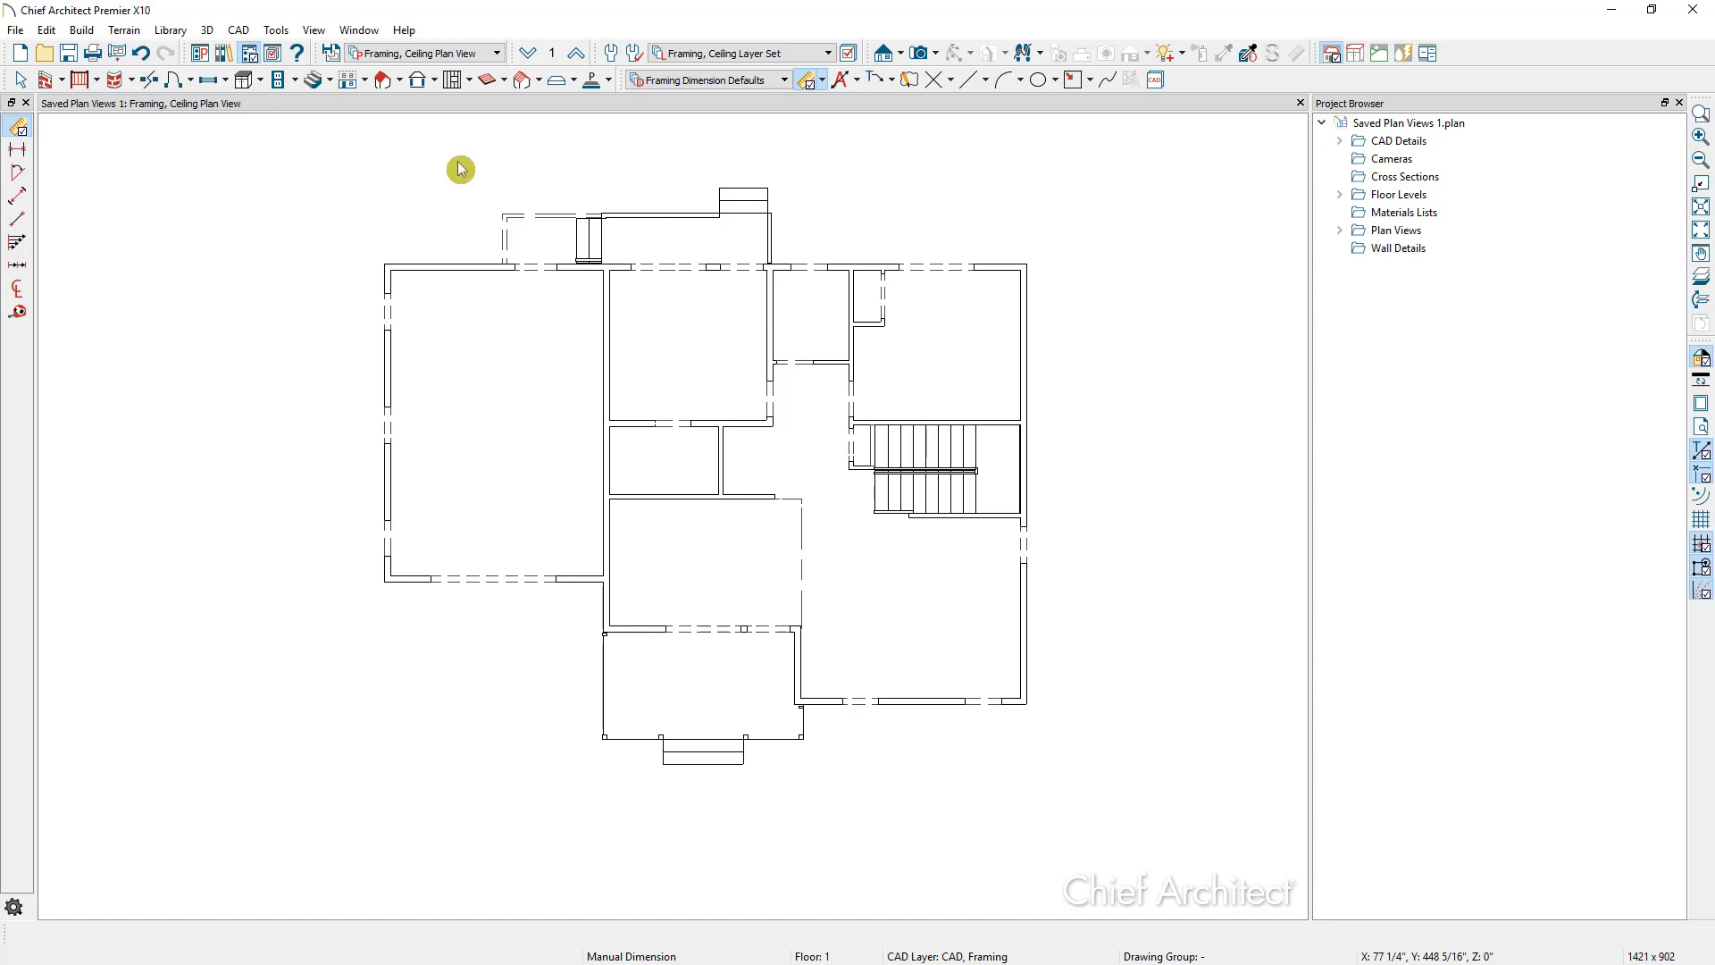
pyautogui.click(81, 31)
pyautogui.moveTo(174, 210)
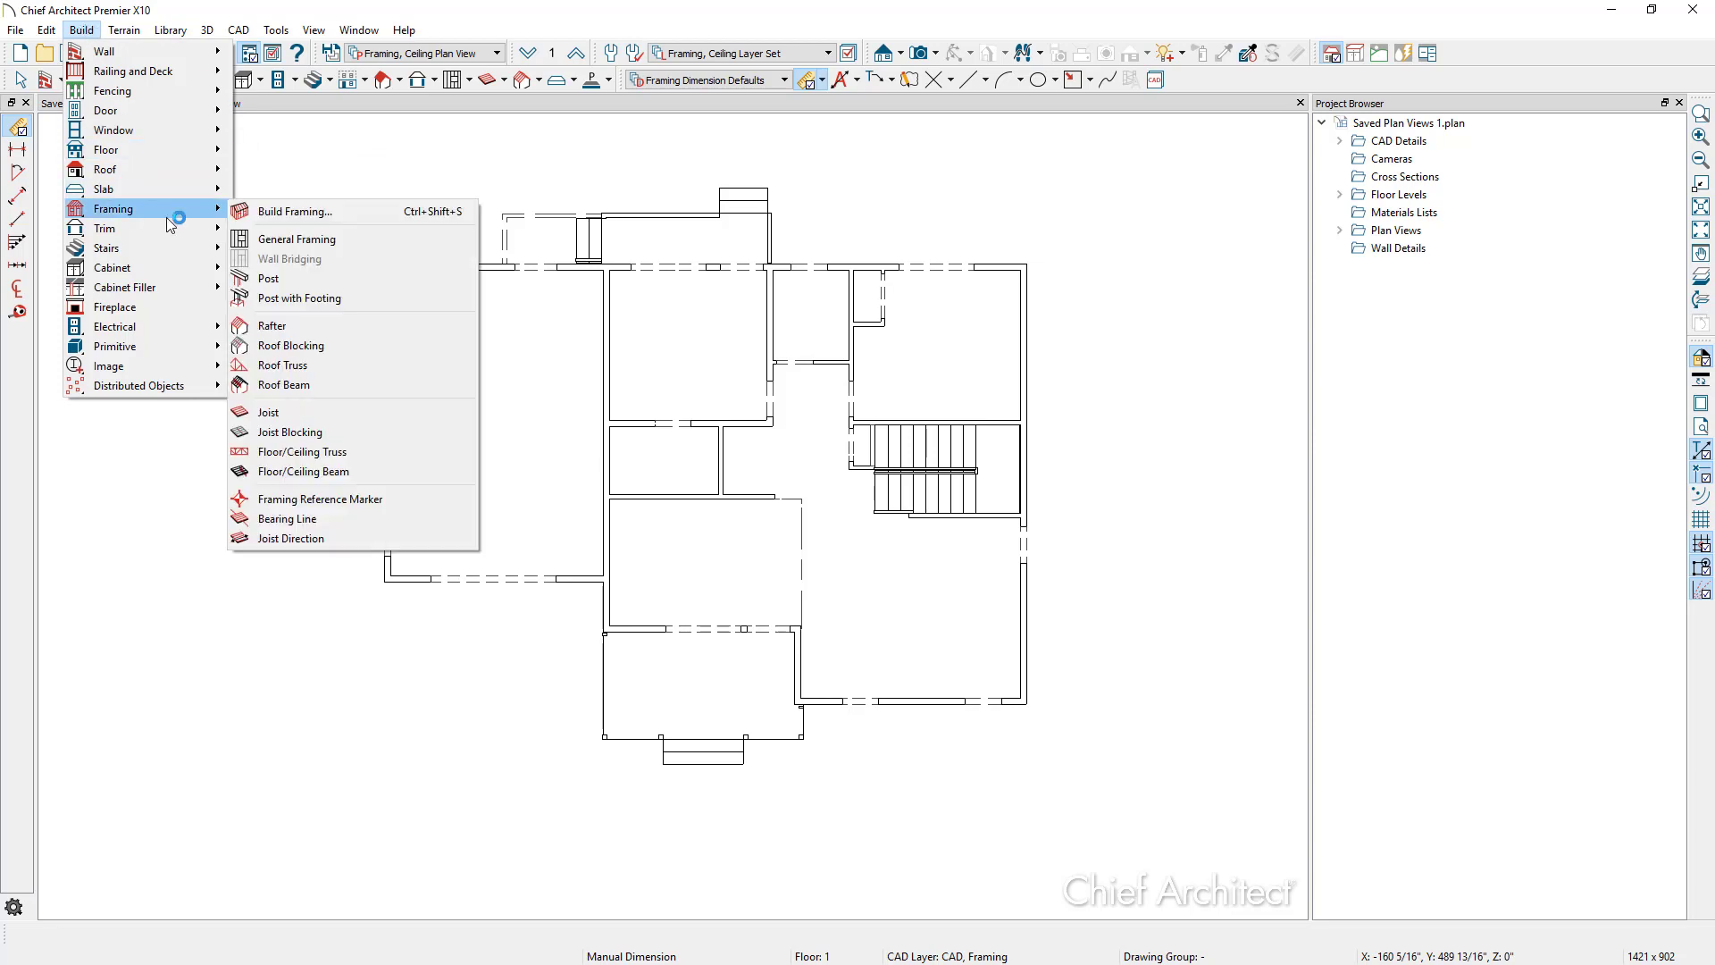
pyautogui.click(334, 220)
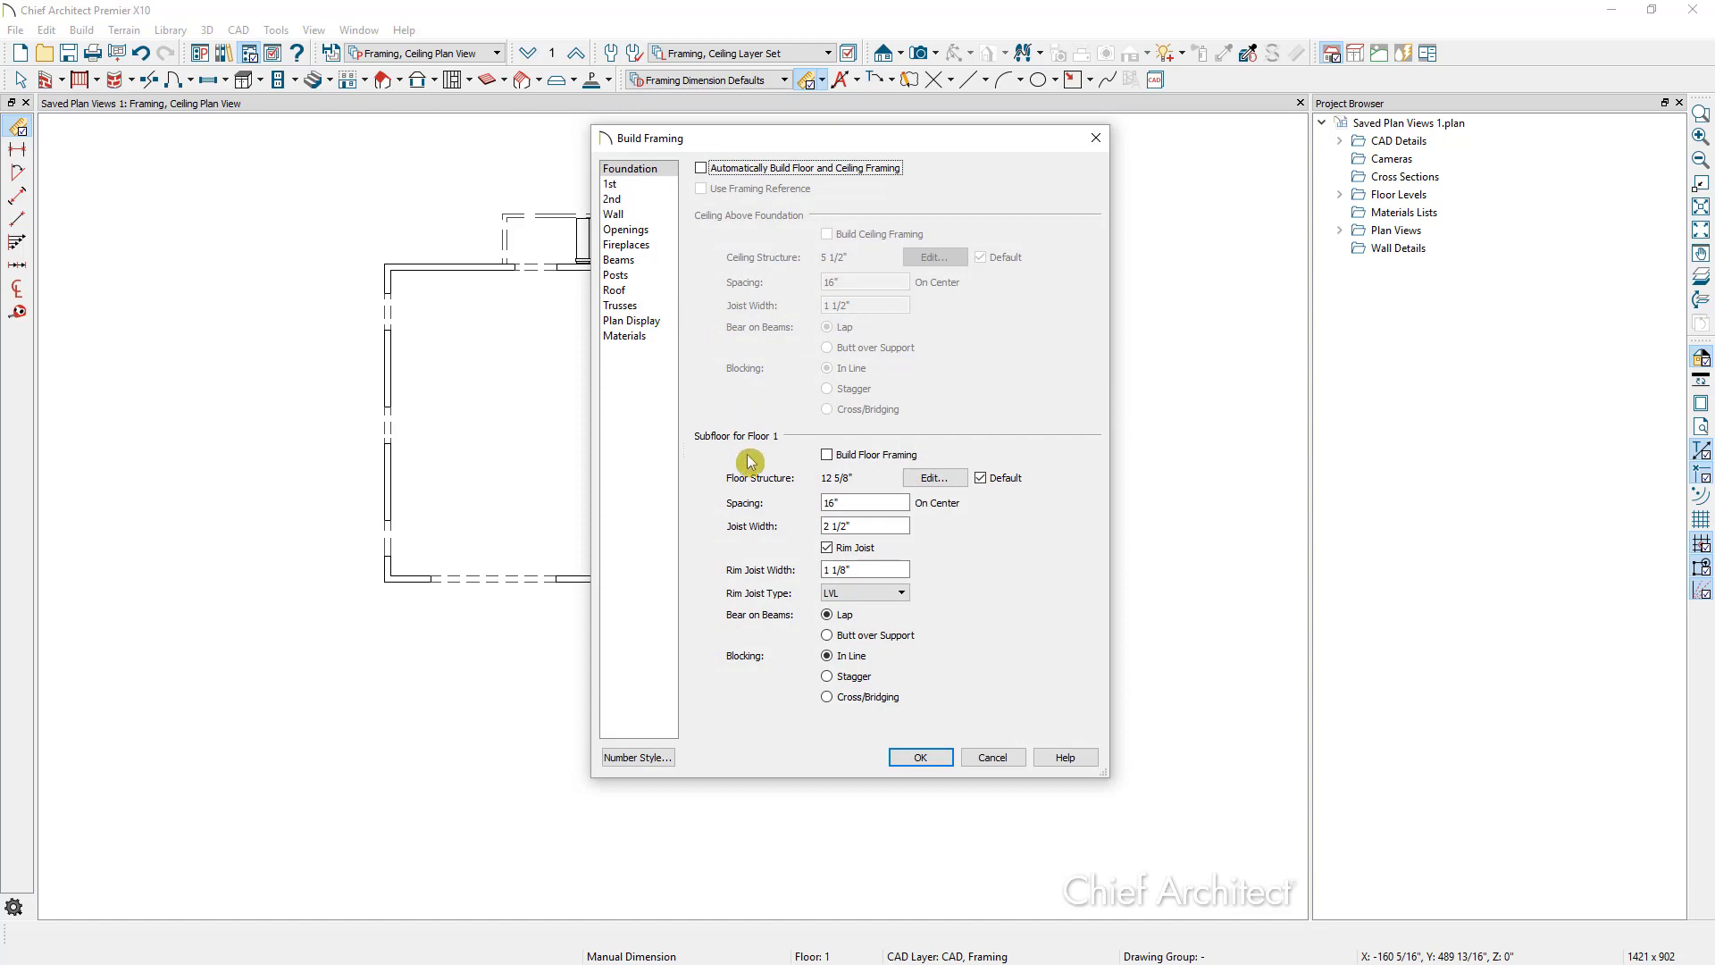
pyautogui.click(630, 184)
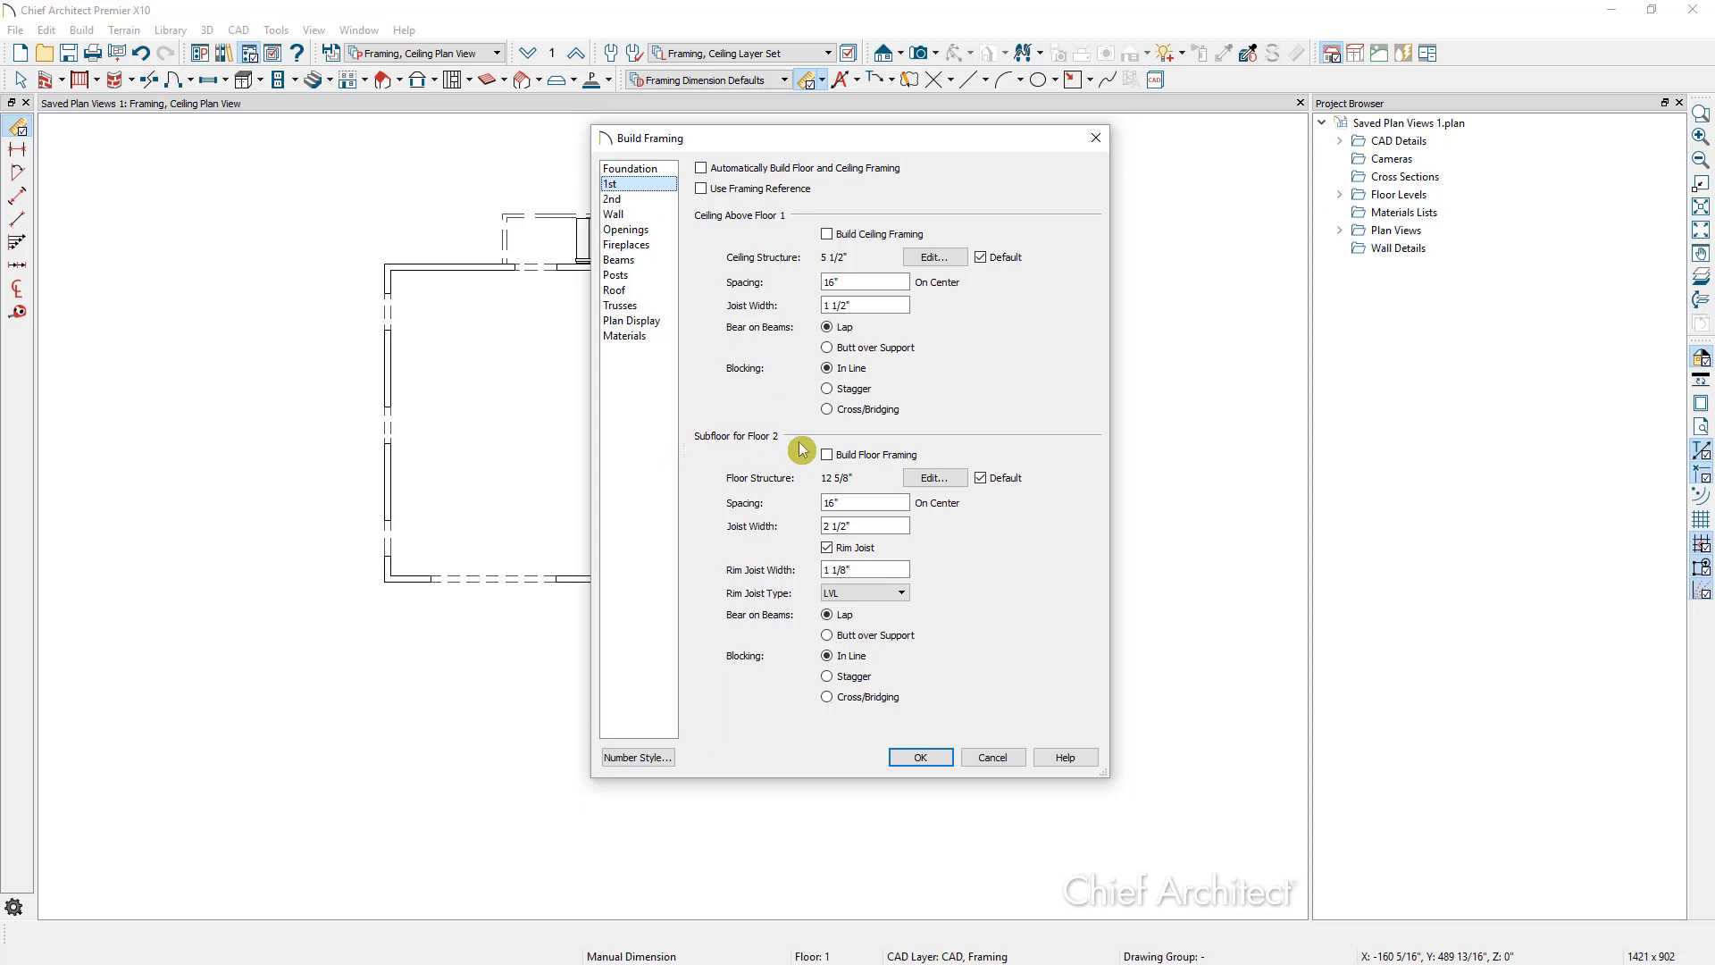
pyautogui.click(826, 455)
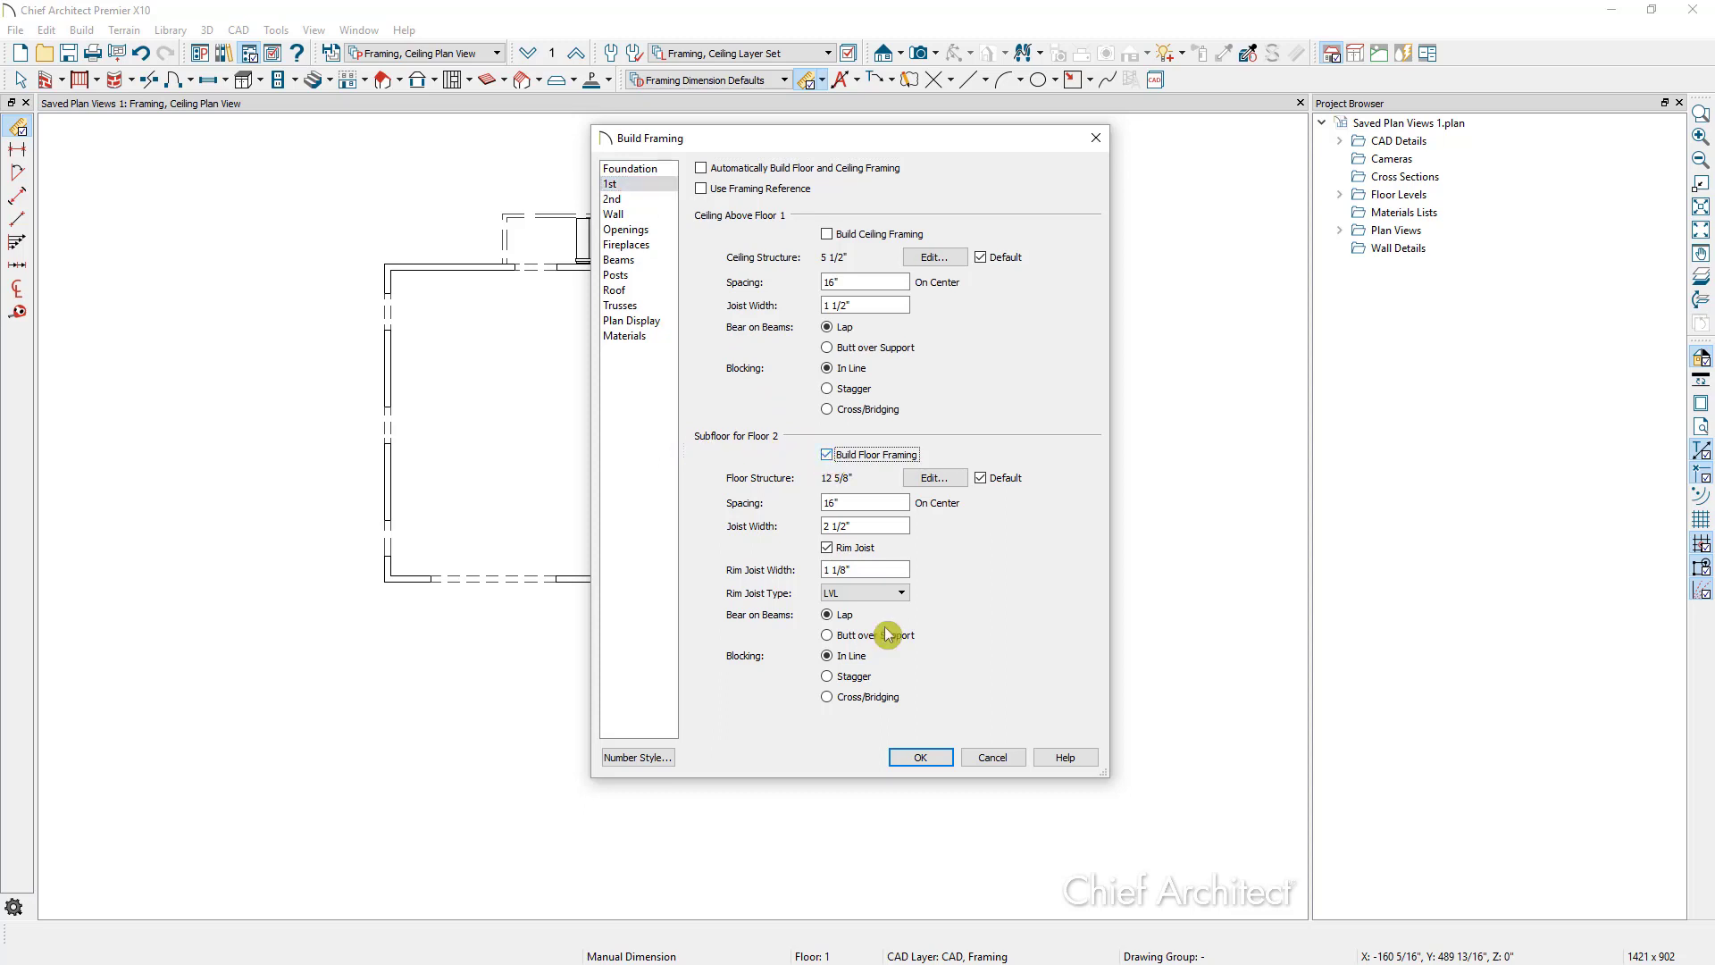
pyautogui.click(931, 757)
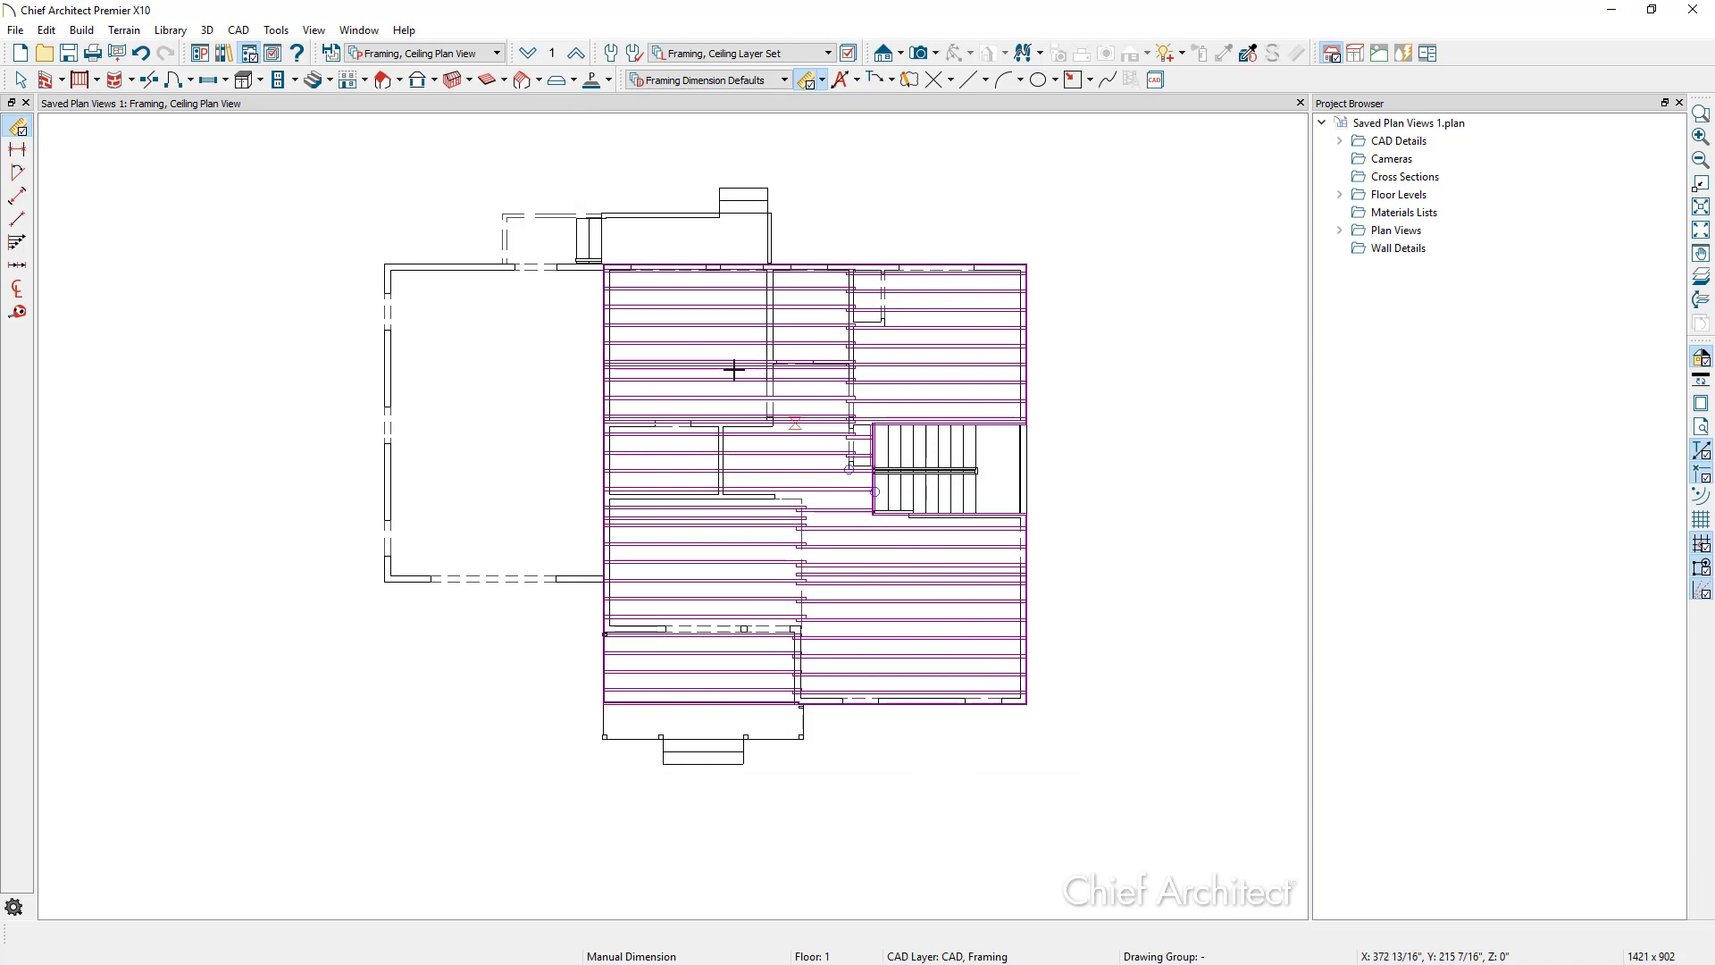
pyautogui.click(471, 55)
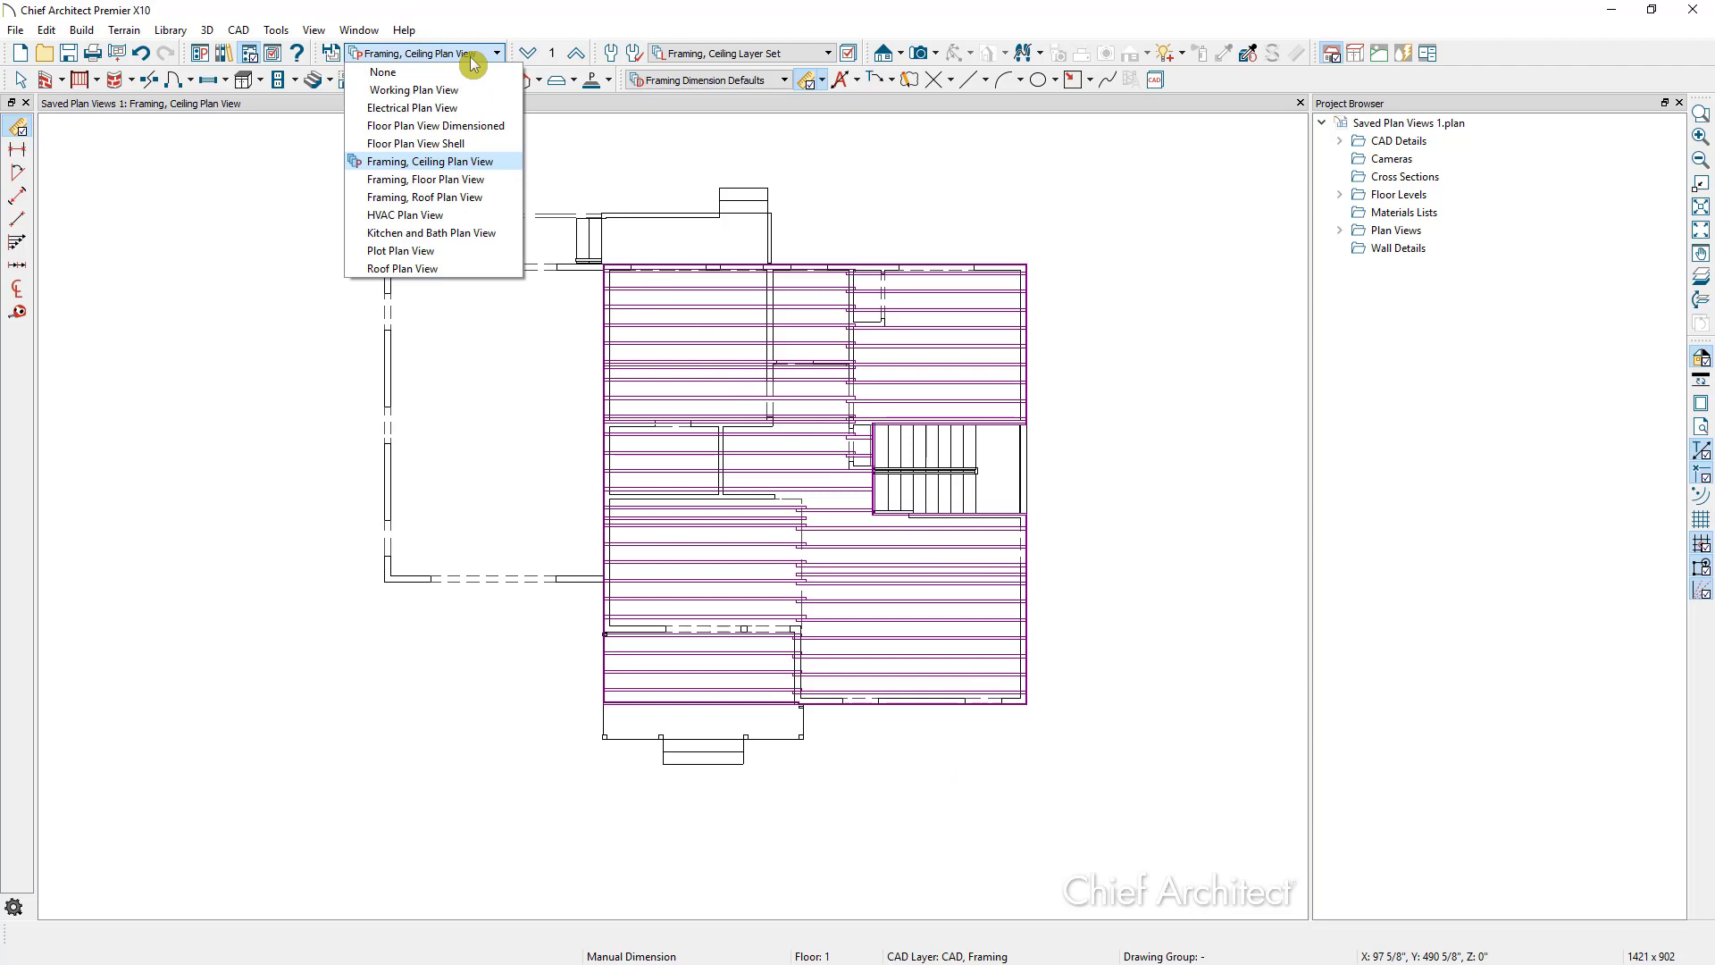
# Switch to the Kitchen and Bath Plan View and open its saved-view specification from the Project Browser
pyautogui.click(458, 234)
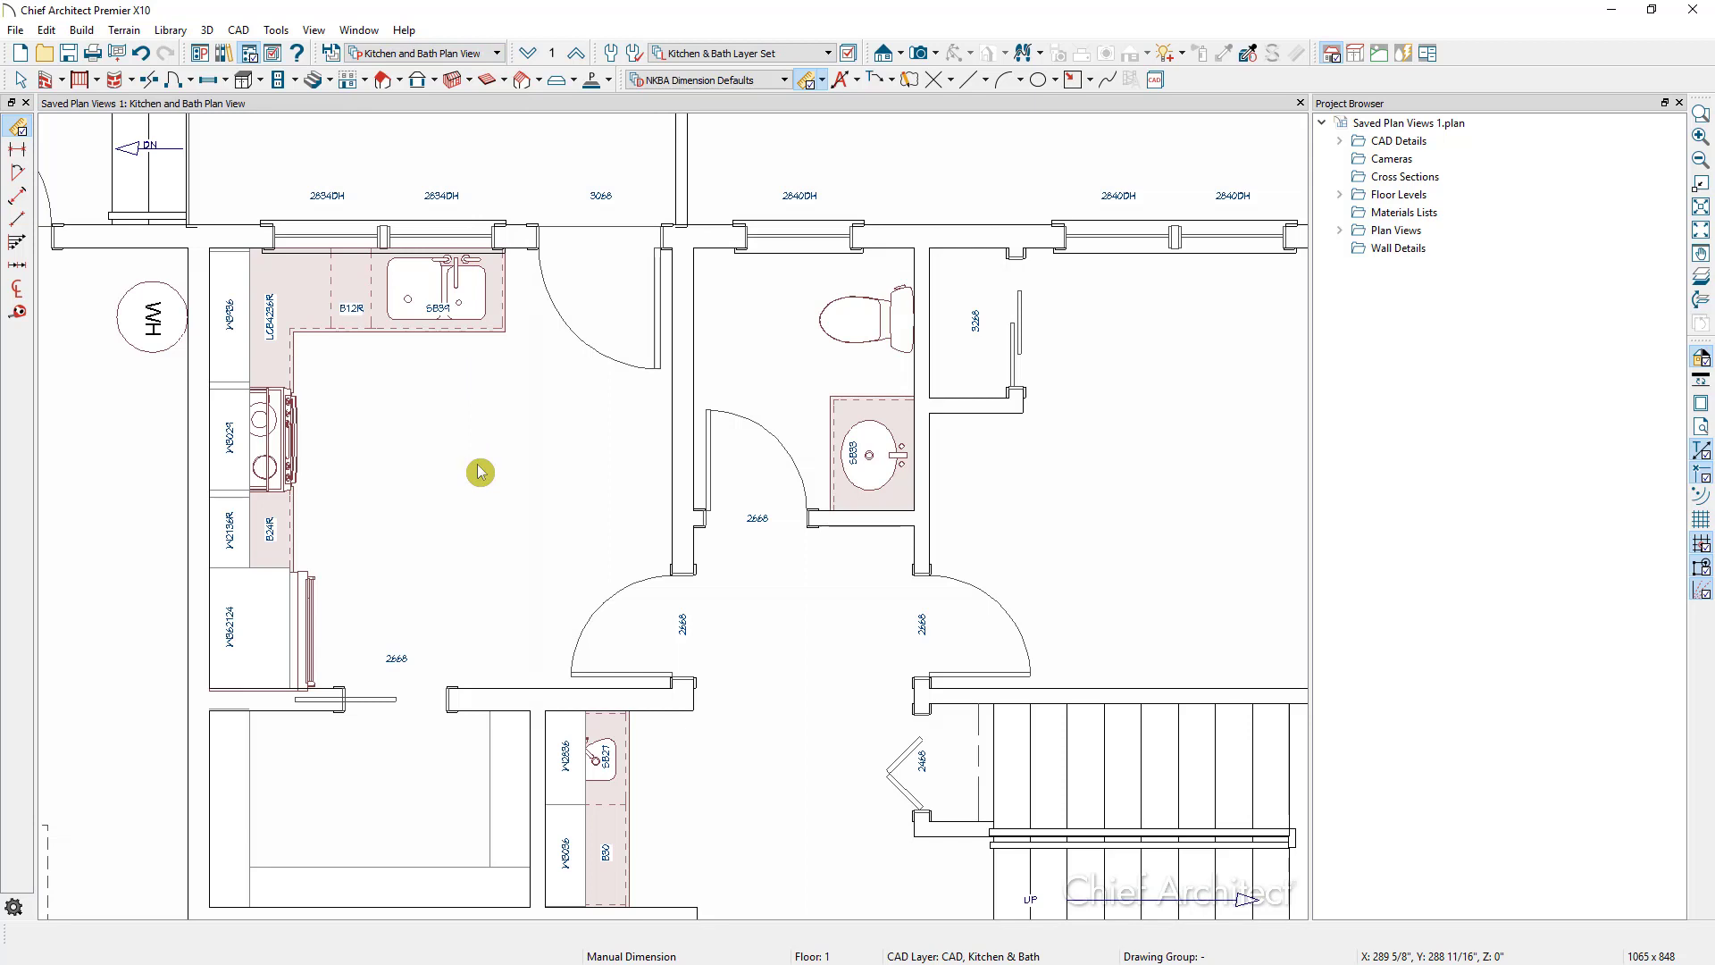
pyautogui.click(1340, 234)
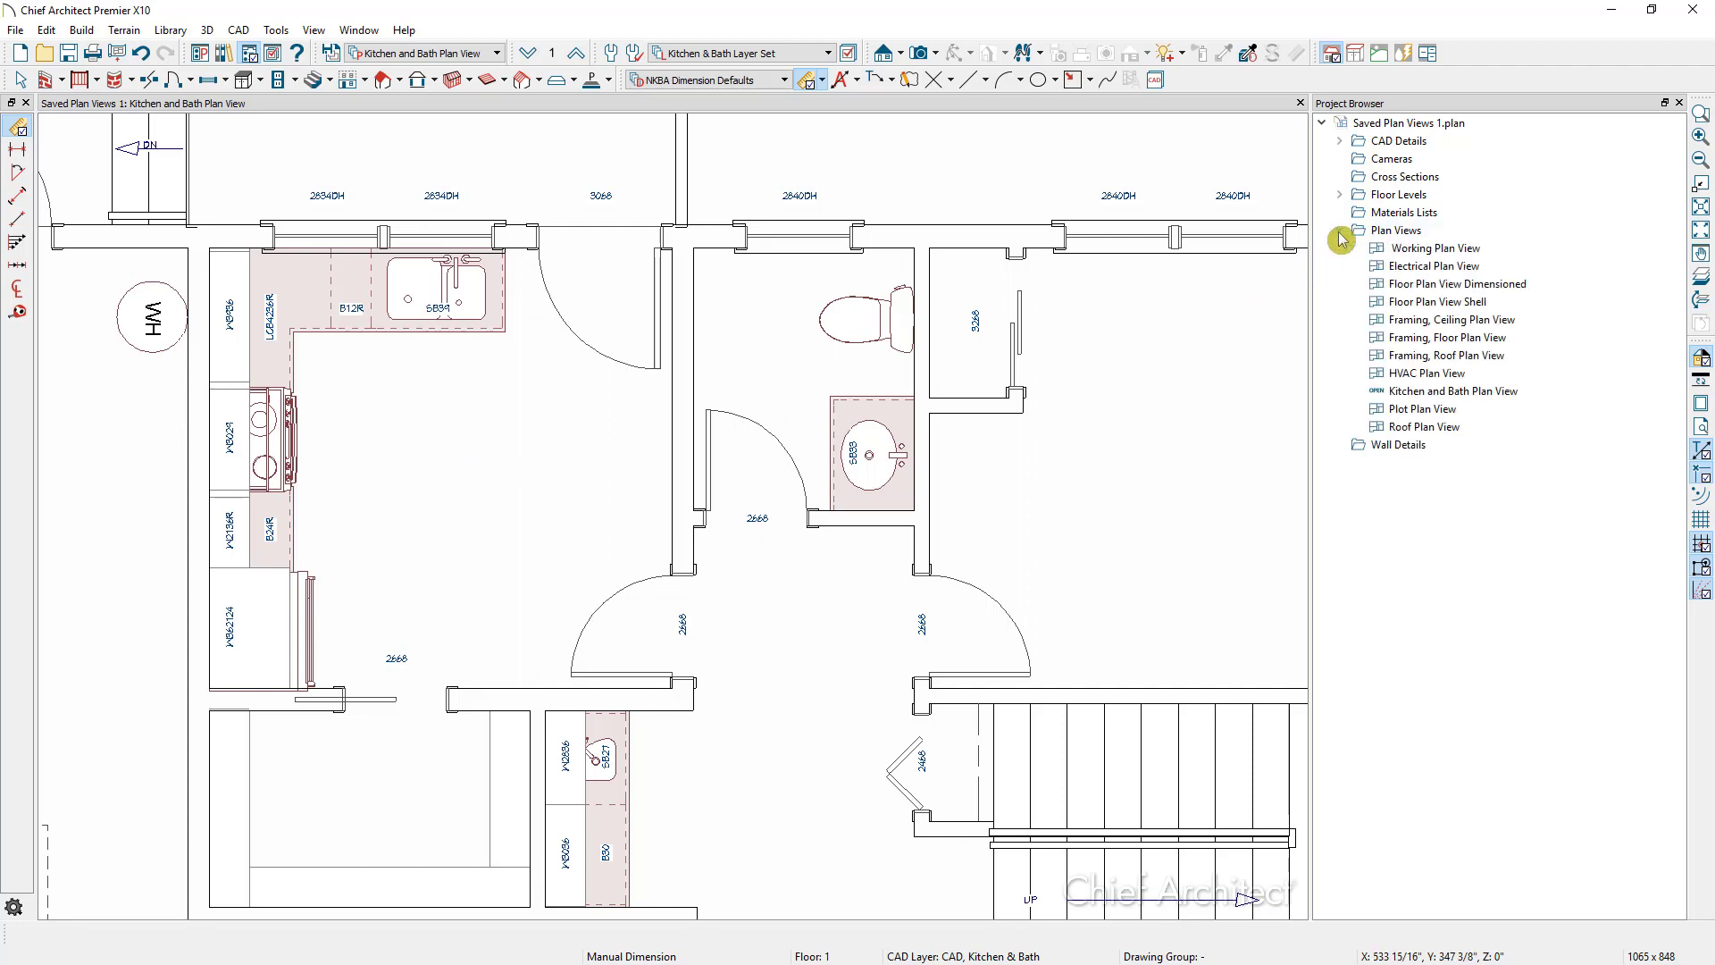
pyautogui.rightClick(1418, 395)
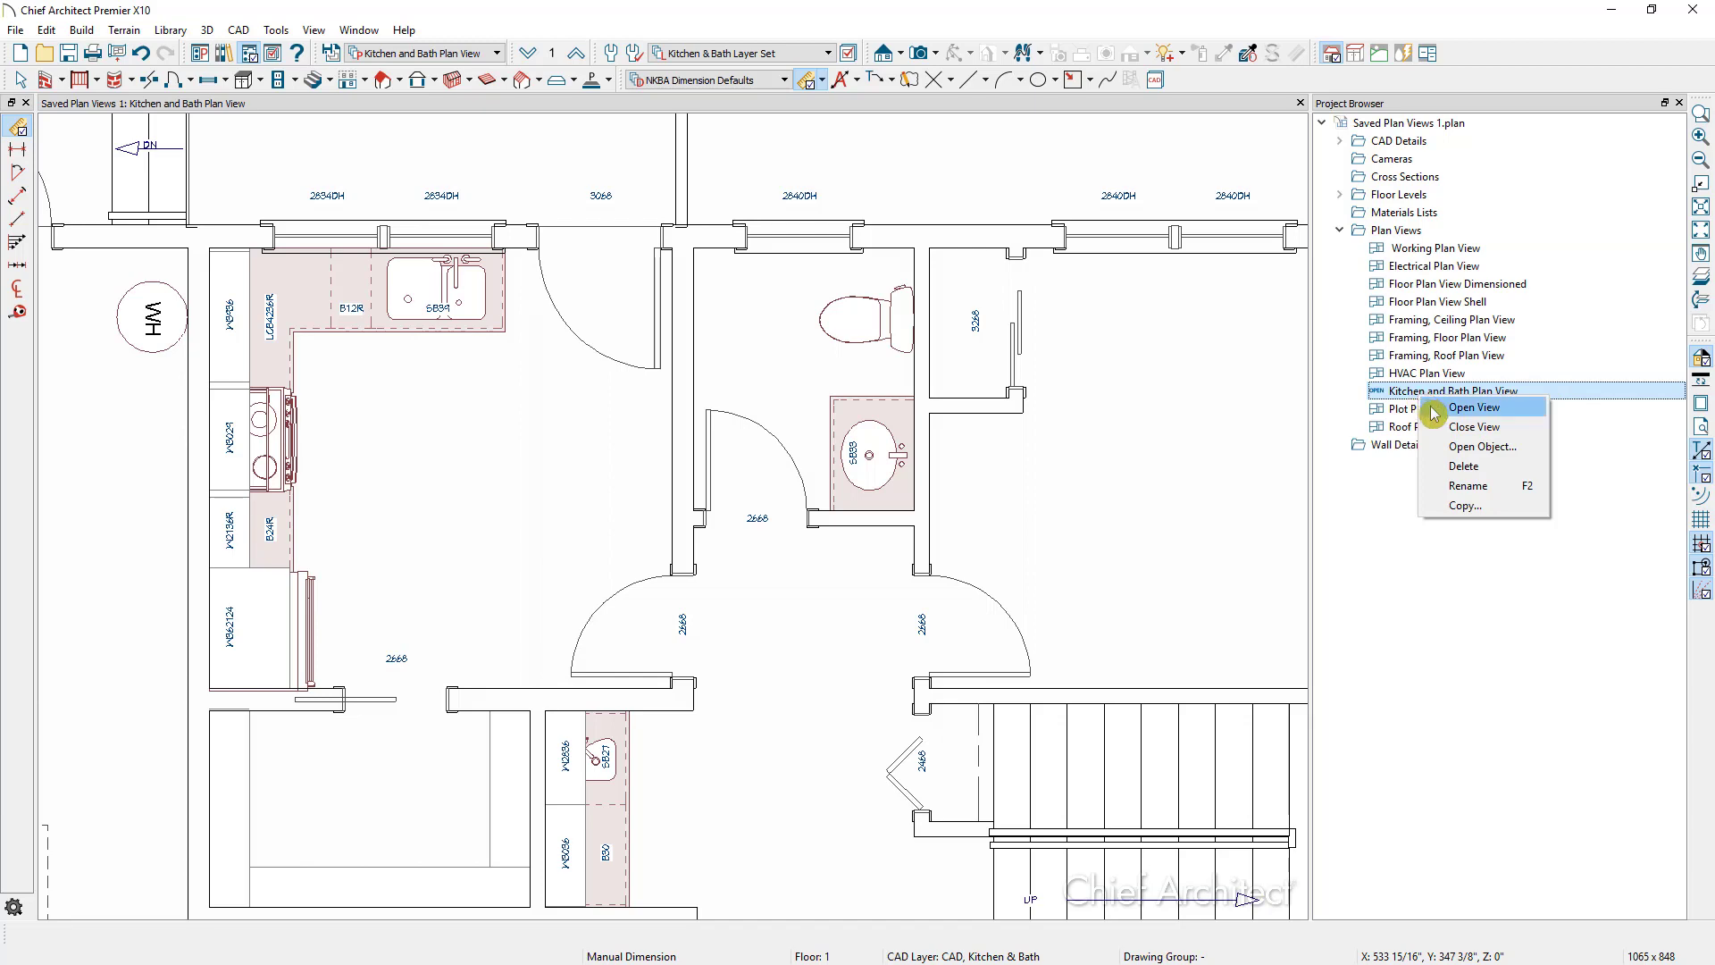
pyautogui.click(1517, 446)
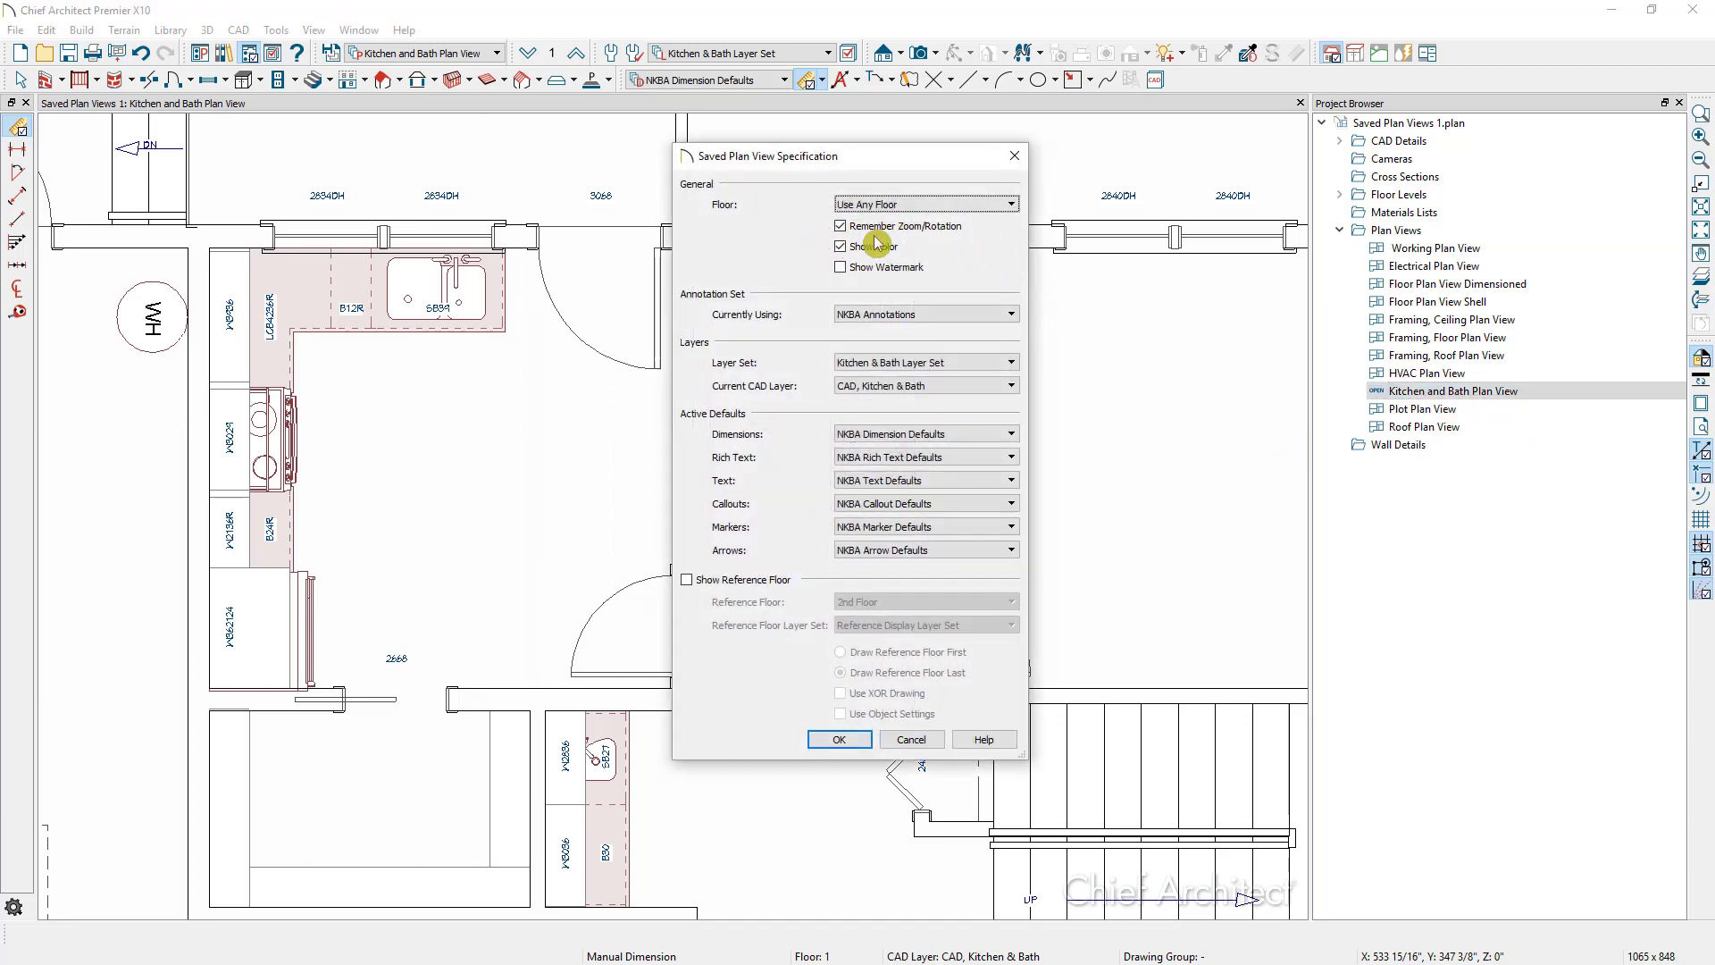
# Set the Kitchen and Bath Plan View's floor to 1st Floor and confirm
pyautogui.click(971, 205)
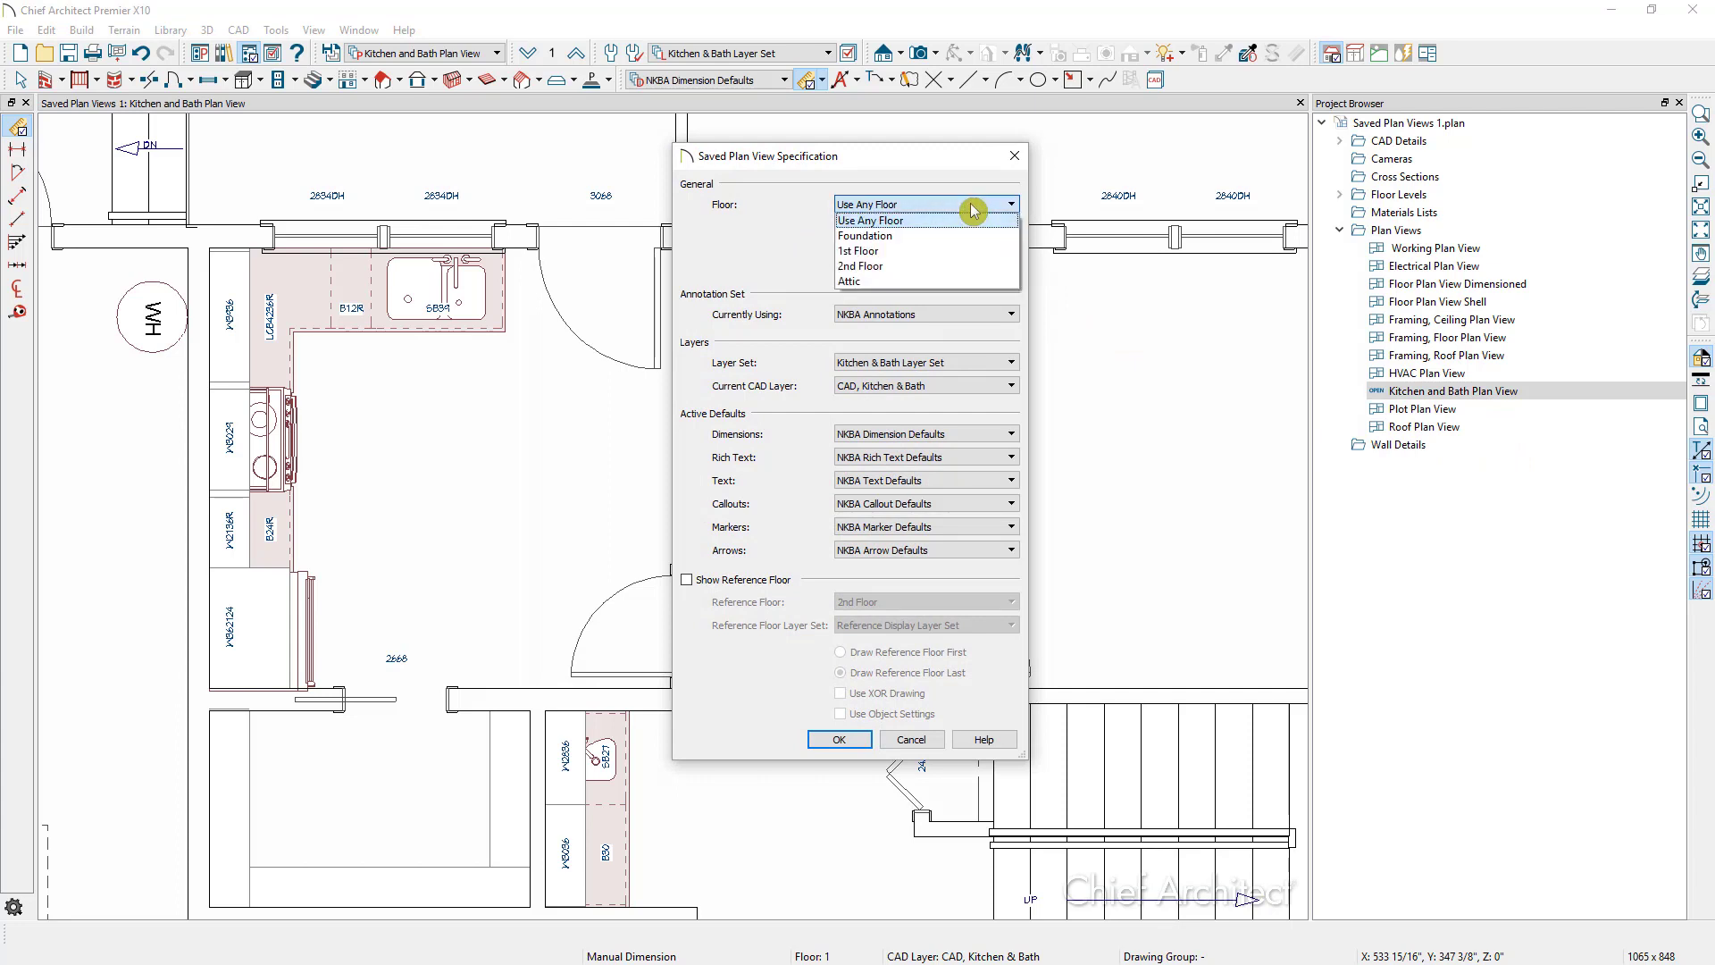
pyautogui.click(918, 255)
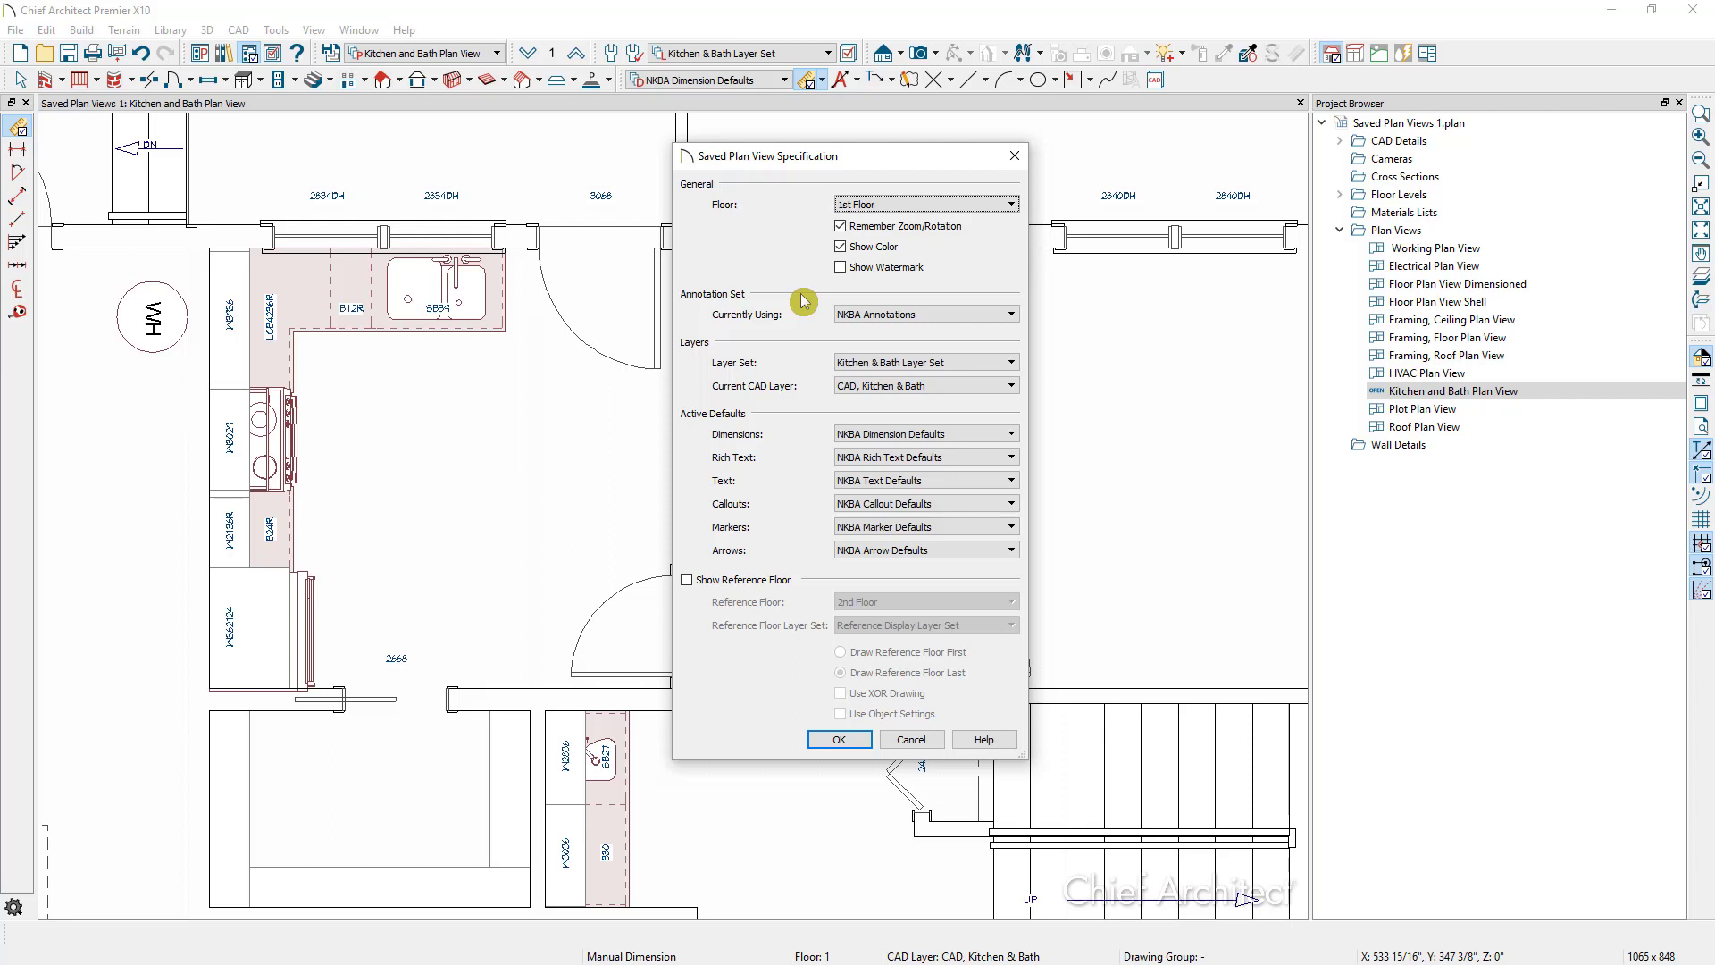
pyautogui.click(824, 745)
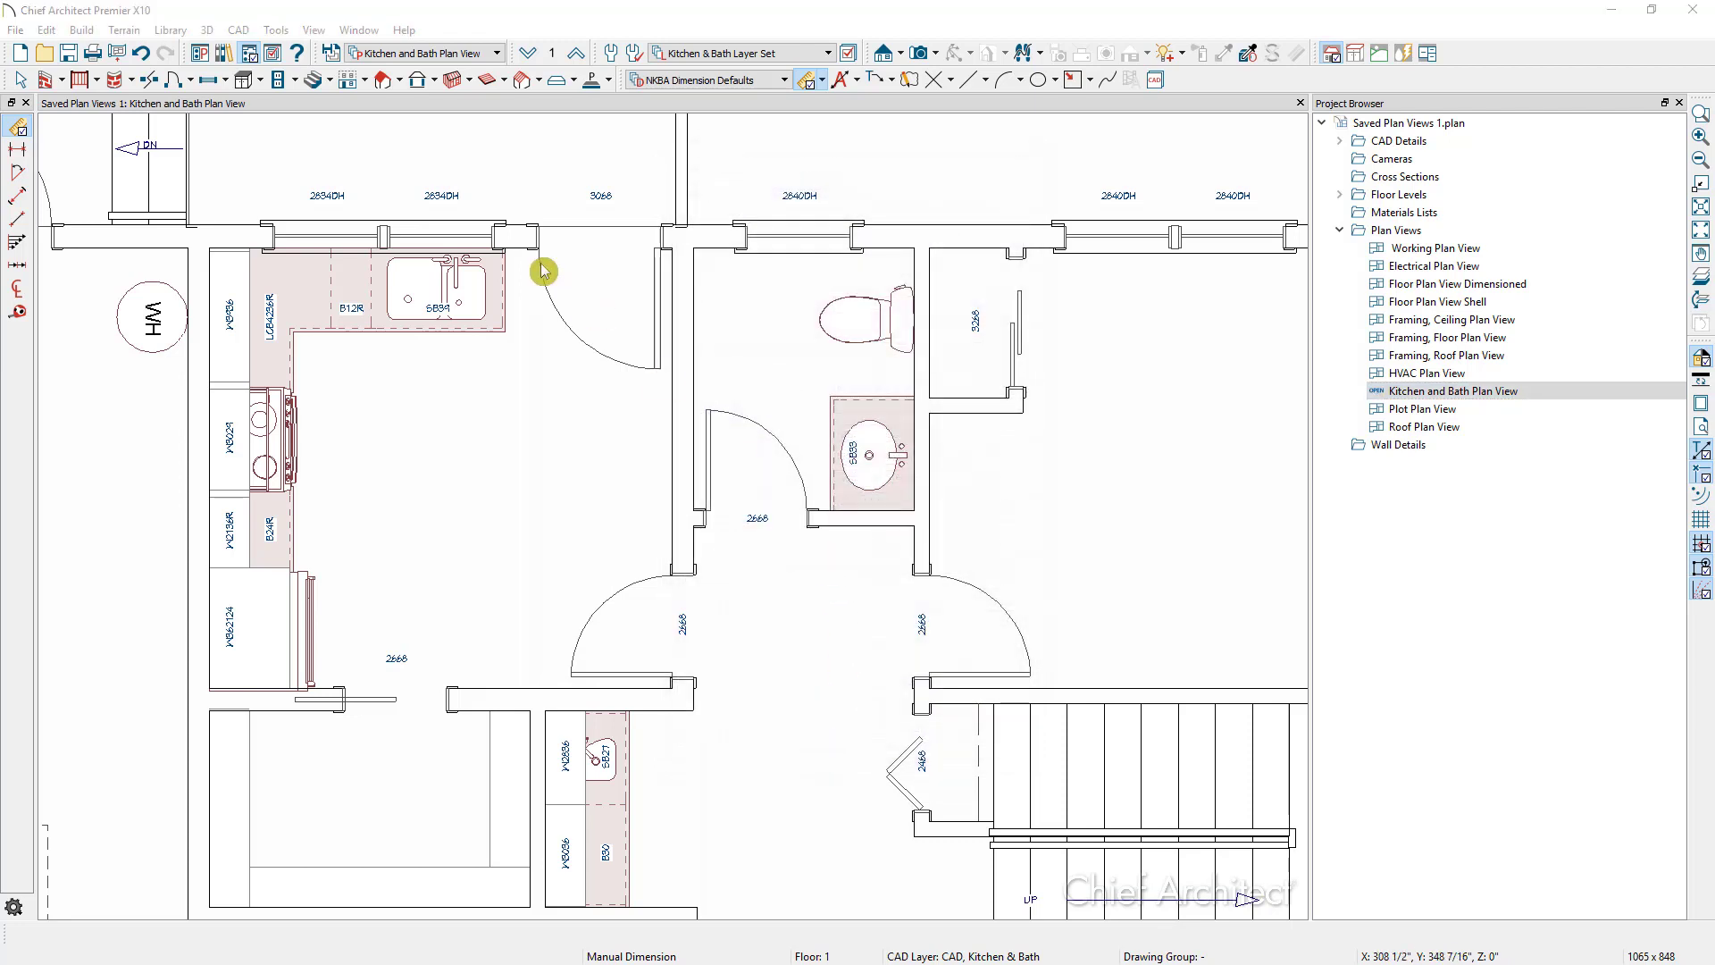
pyautogui.click(443, 55)
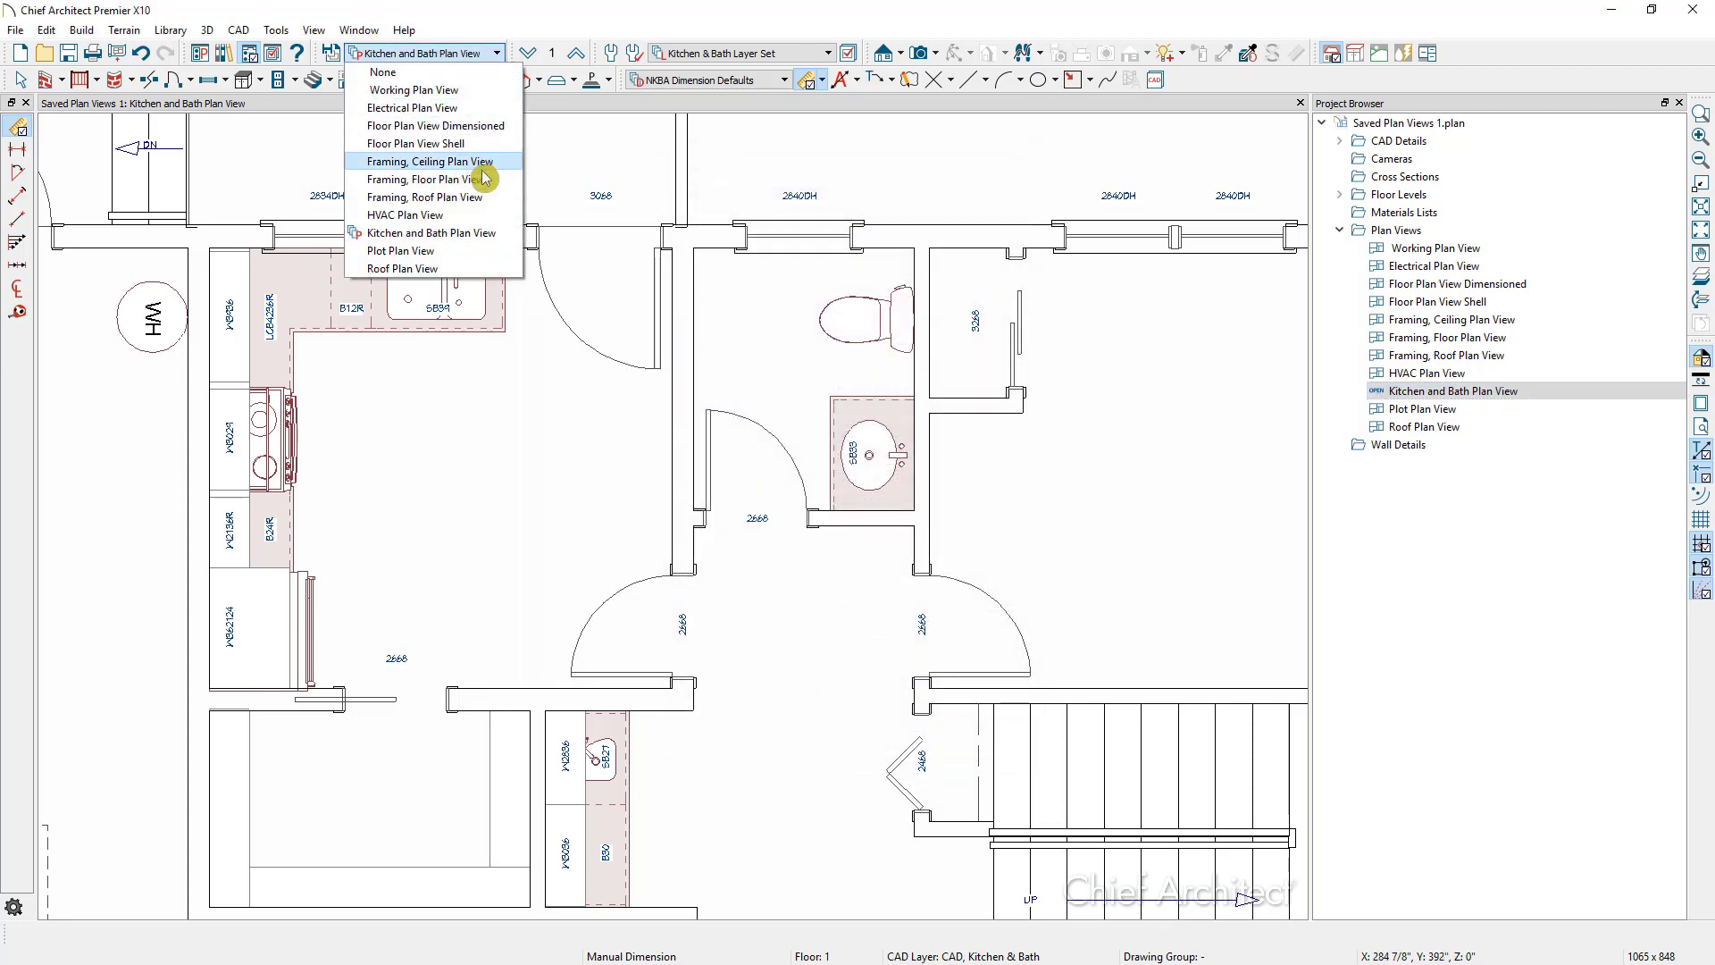
# Glance at the Framing, Floor Plan View, then return to the saved Kitchen and Bath Plan View
pyautogui.click(483, 189)
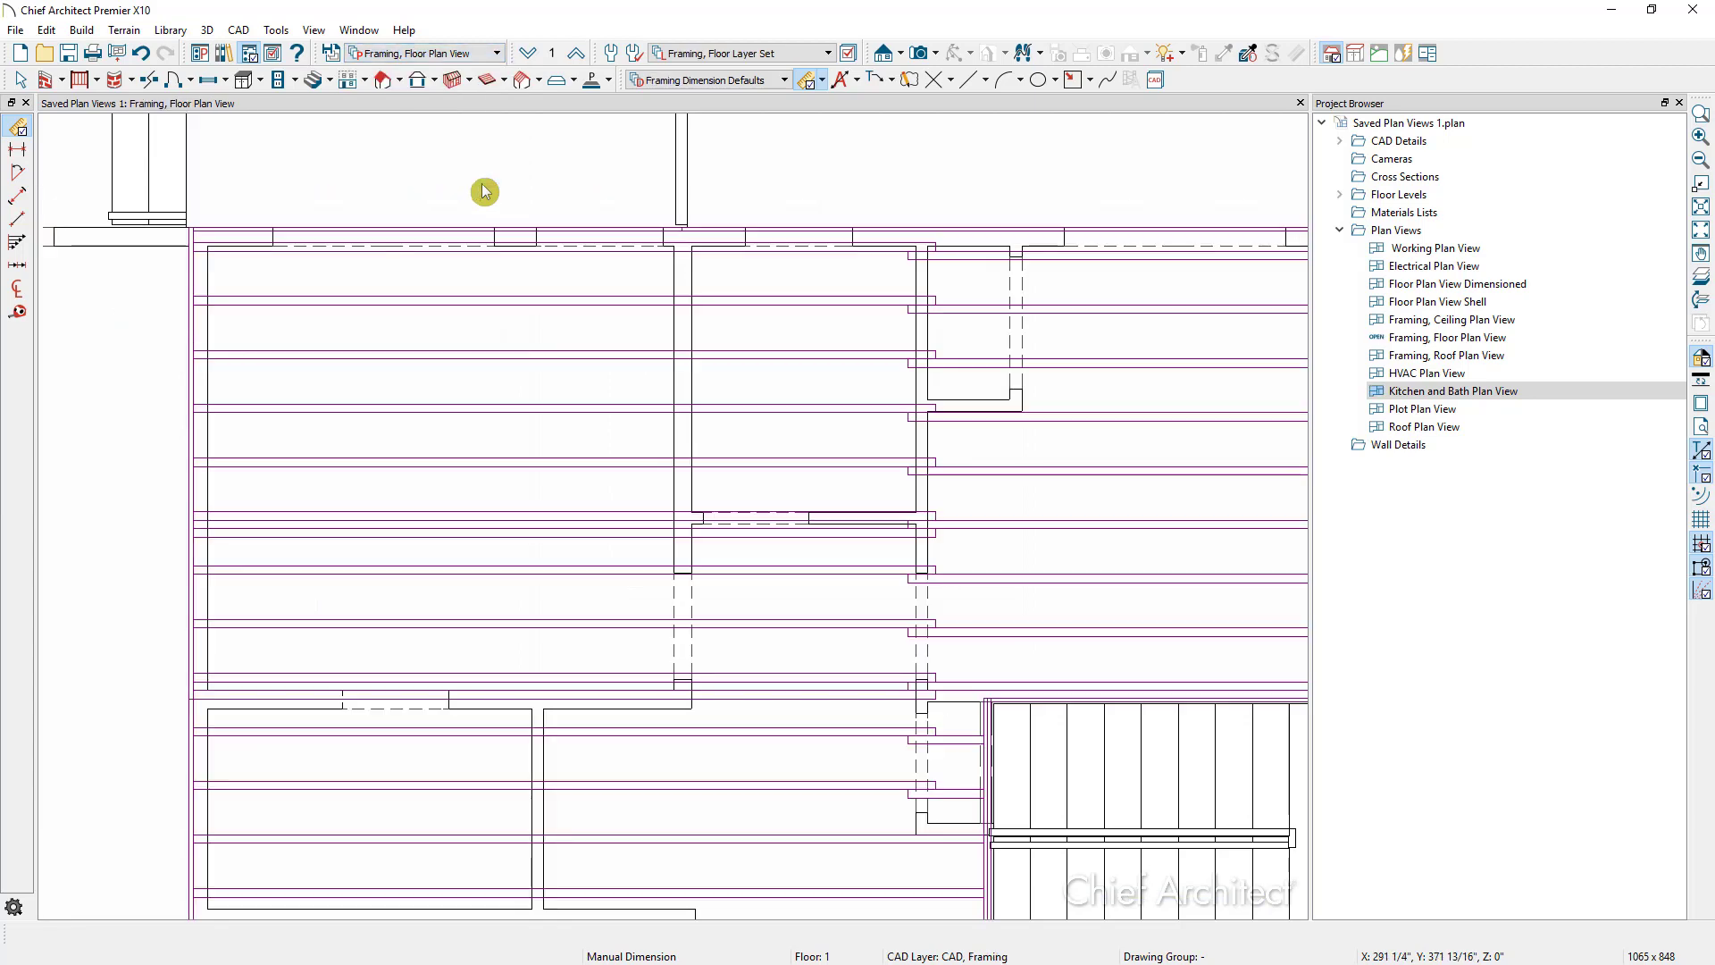
pyautogui.scroll(-5, 429, 277)
pyautogui.hotkey('shift', 'F10')
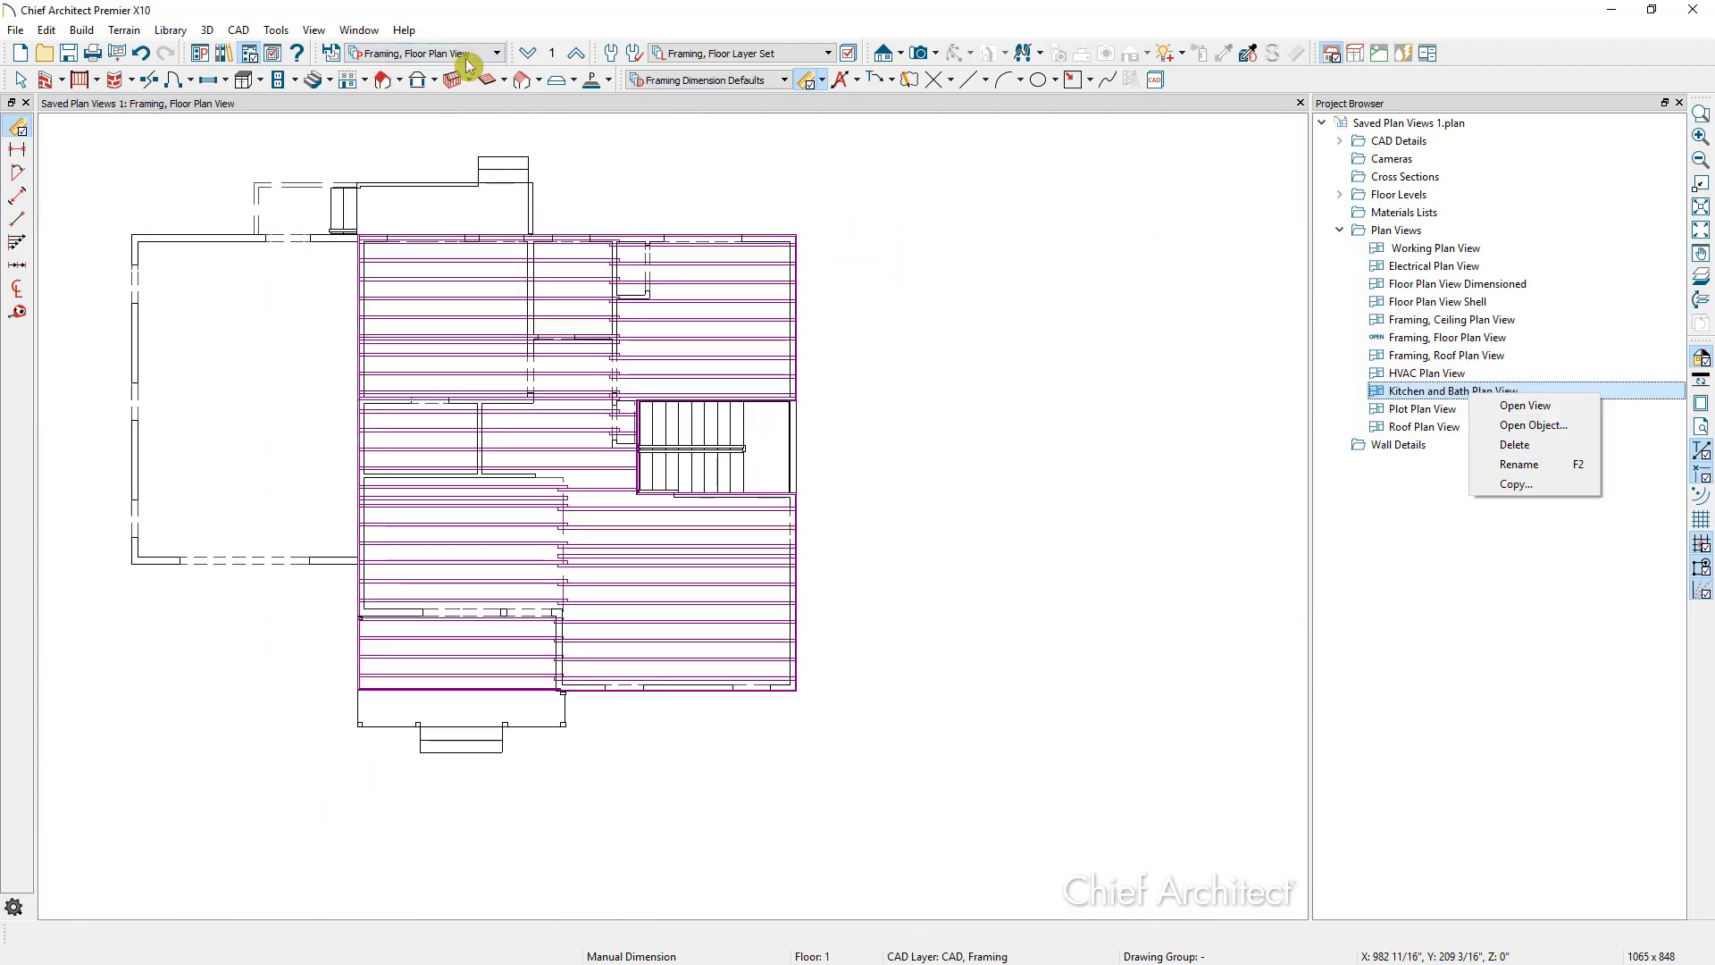
pyautogui.click(486, 55)
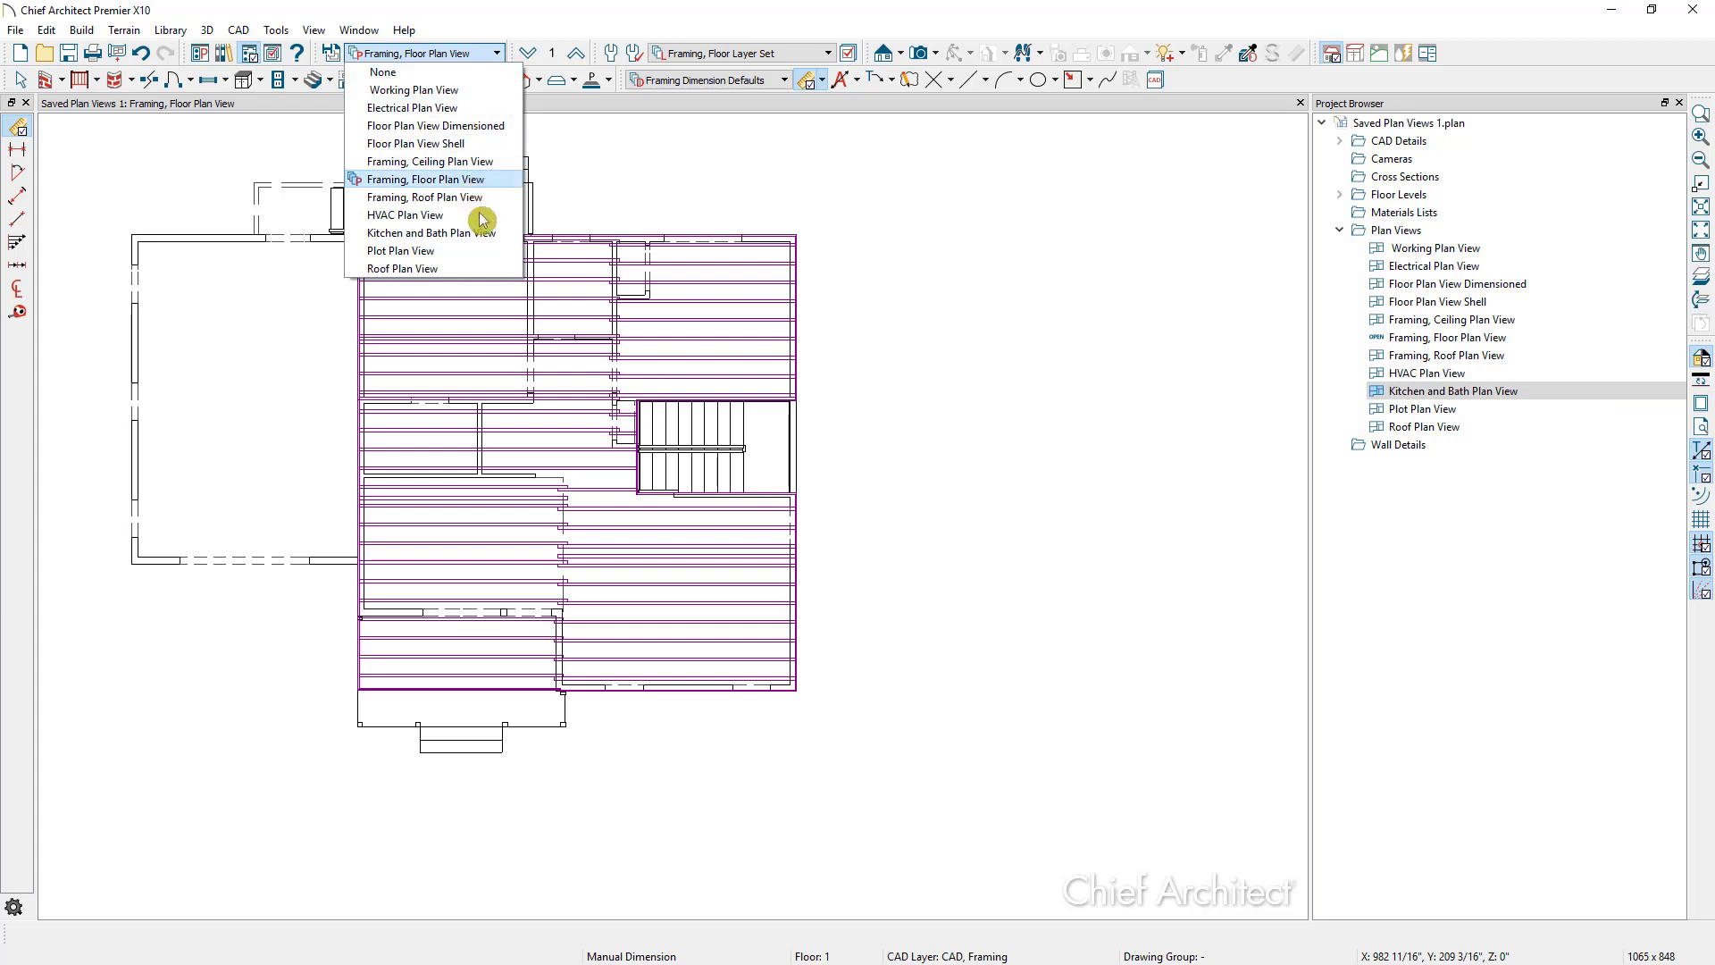
pyautogui.click(486, 235)
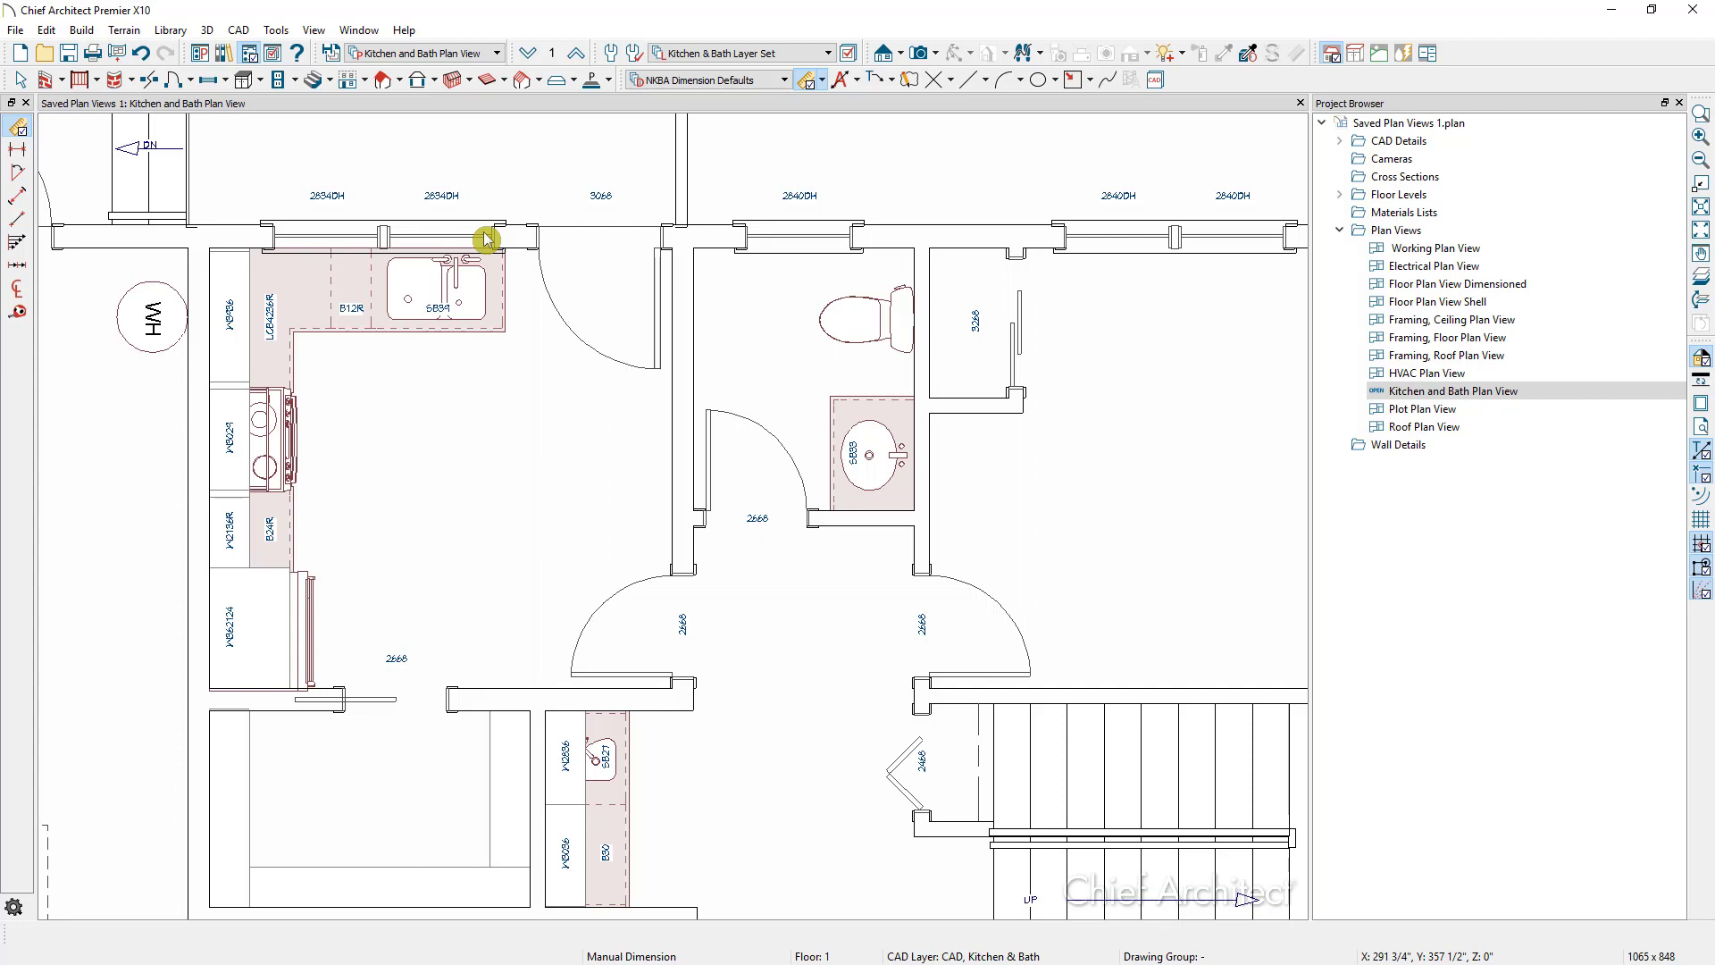
# Duplicate Kitchen and Bath Plan View, removing 'Kitchen and' to name the copy 'Bath Plan View 1st Flr'
pyautogui.click(1469, 393)
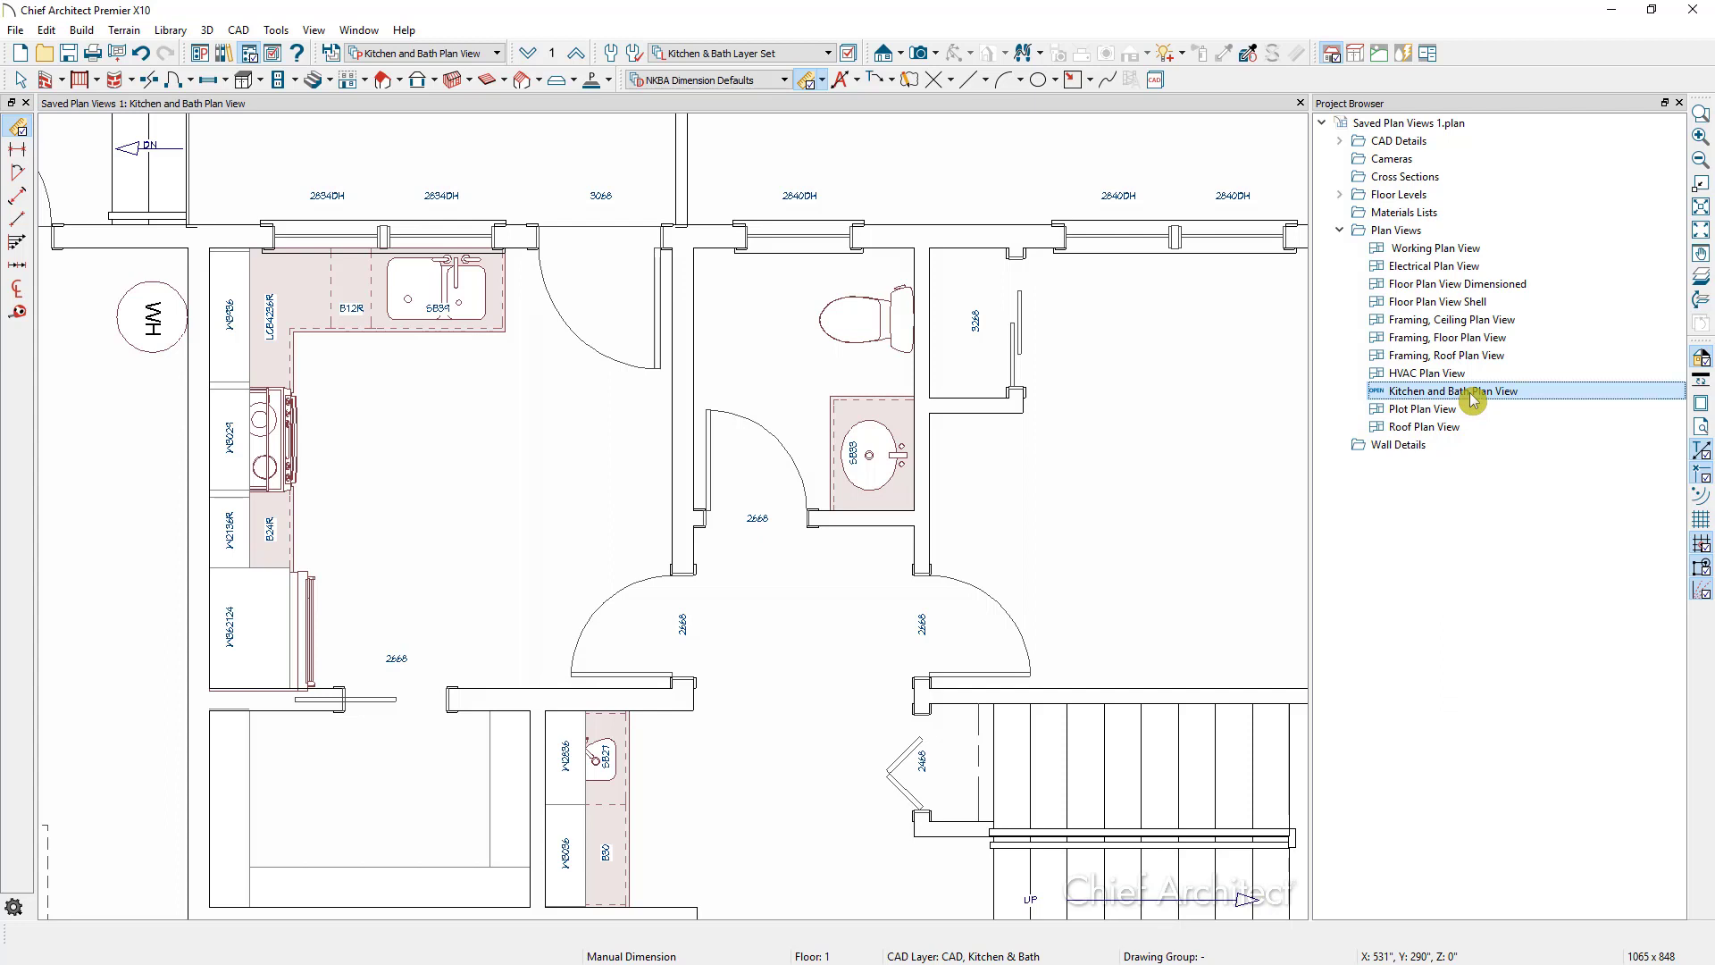
pyautogui.rightClick(1472, 400)
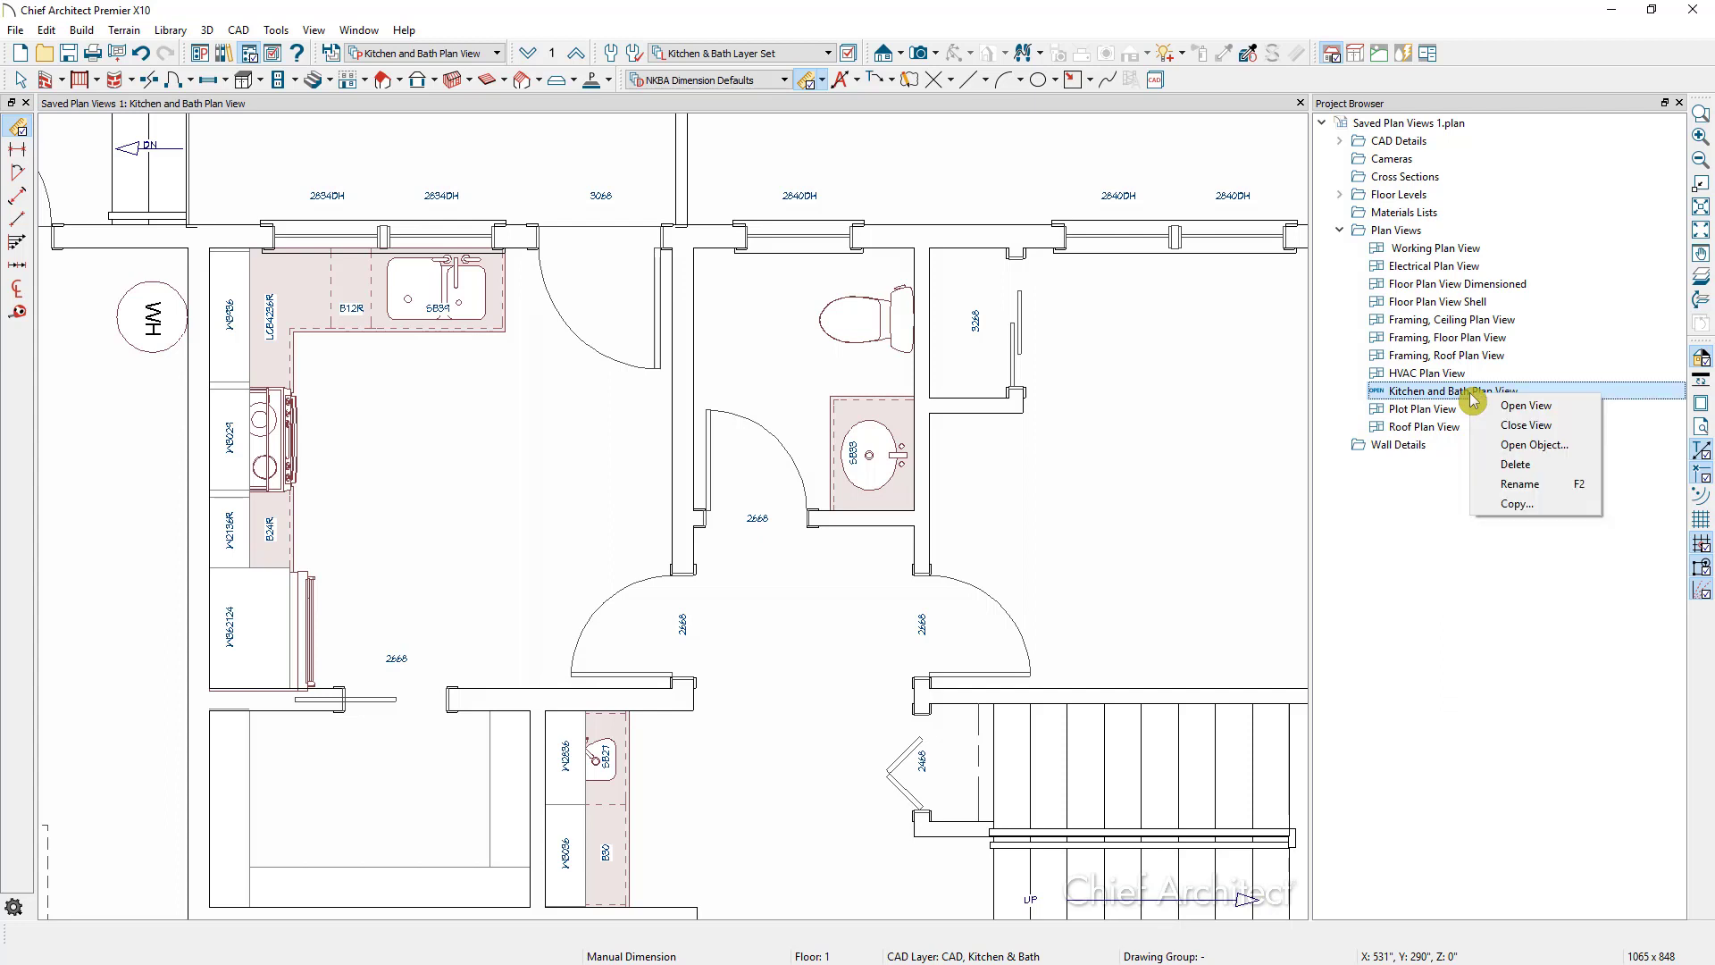
pyautogui.click(1529, 504)
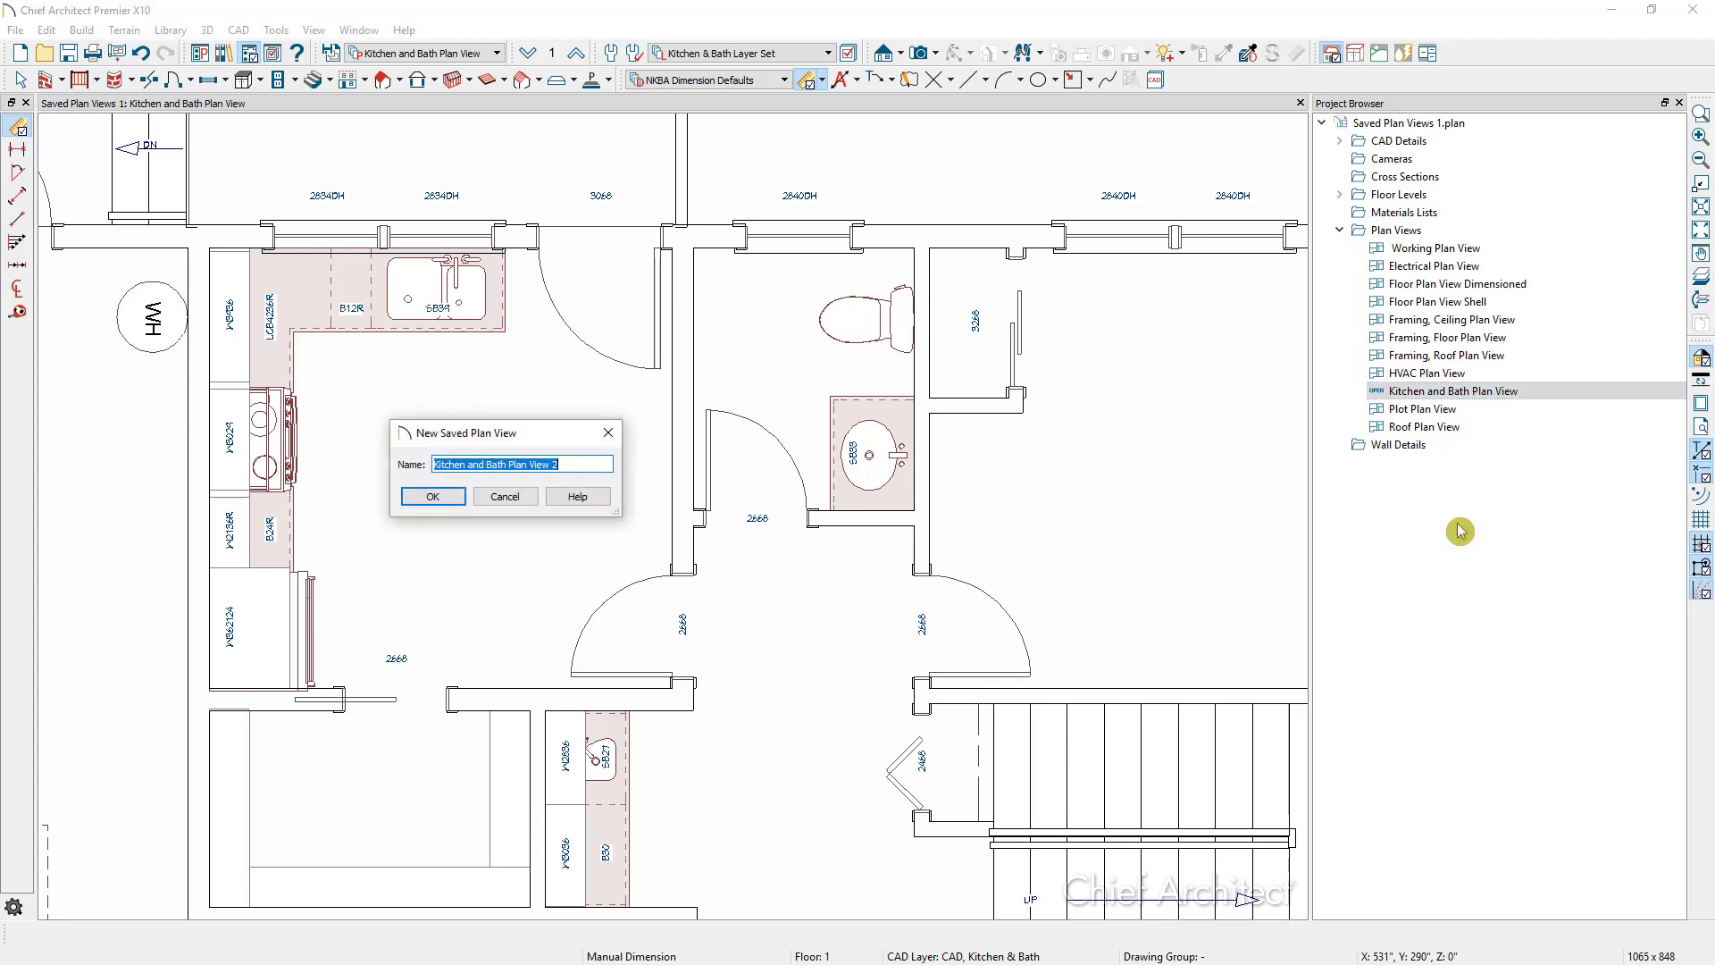
pyautogui.click(487, 465)
pyautogui.moveTo(488, 466); pyautogui.dragTo(433, 465)
pyautogui.press('BackSpace')
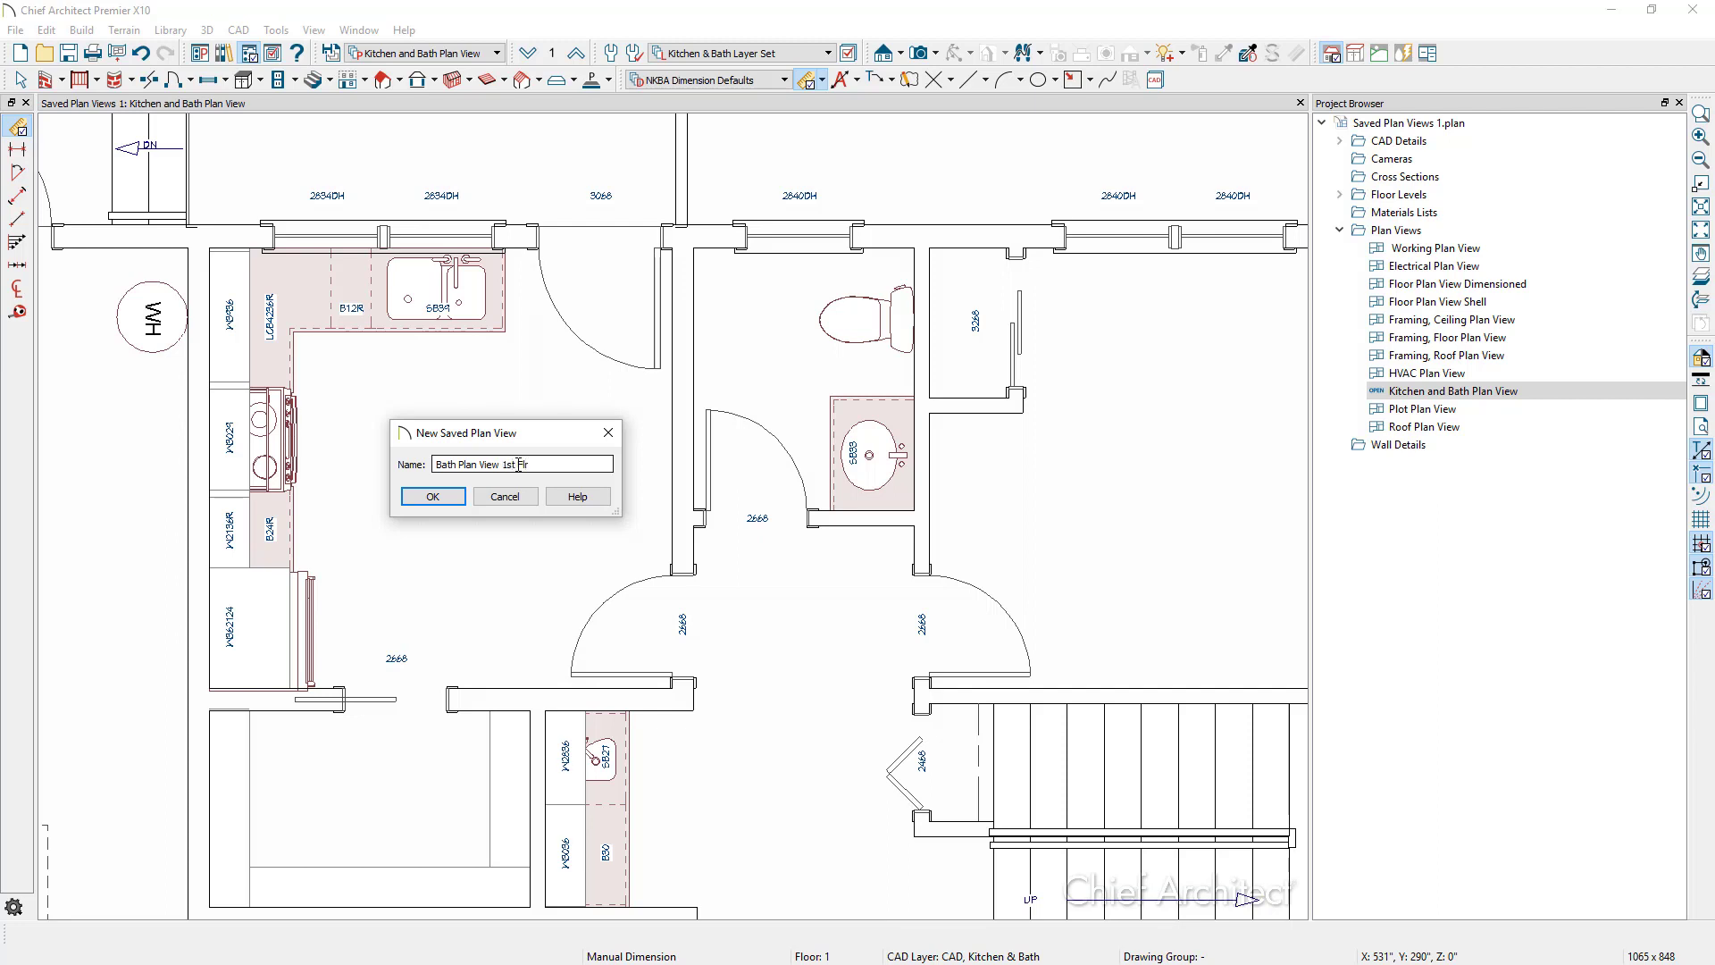
pyautogui.click(445, 498)
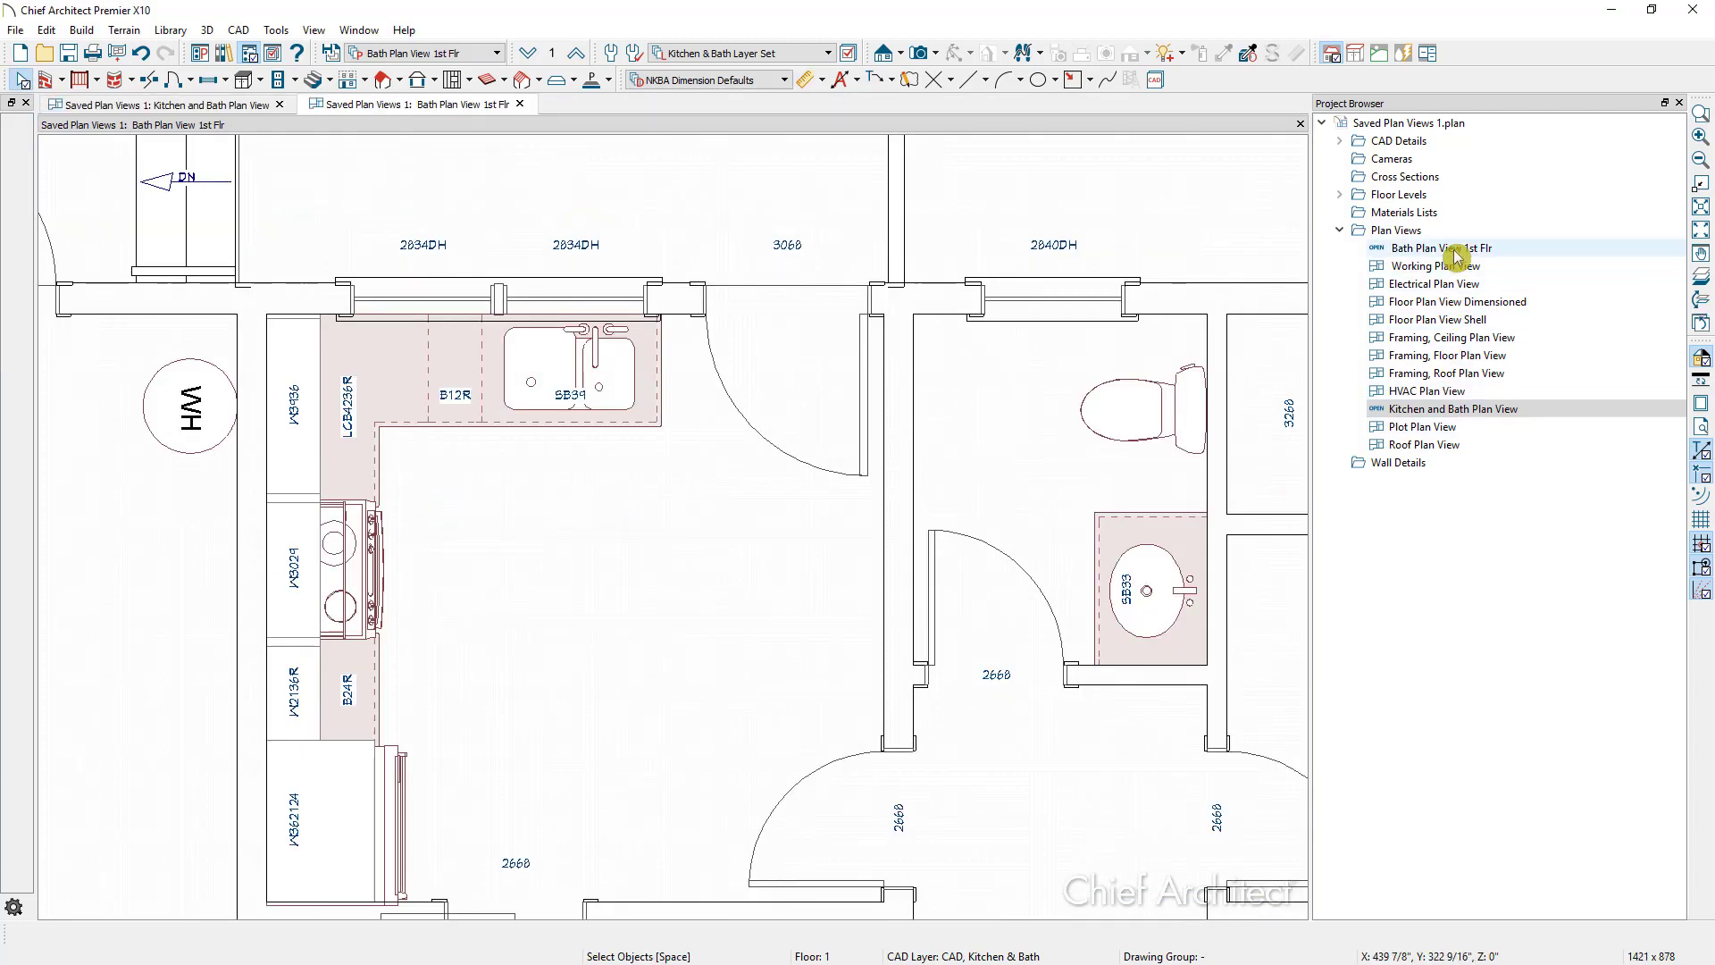
# Zoom in on the first-floor bathroom and save that framing into Bath Plan View 1st Flr
pyautogui.click(1455, 252)
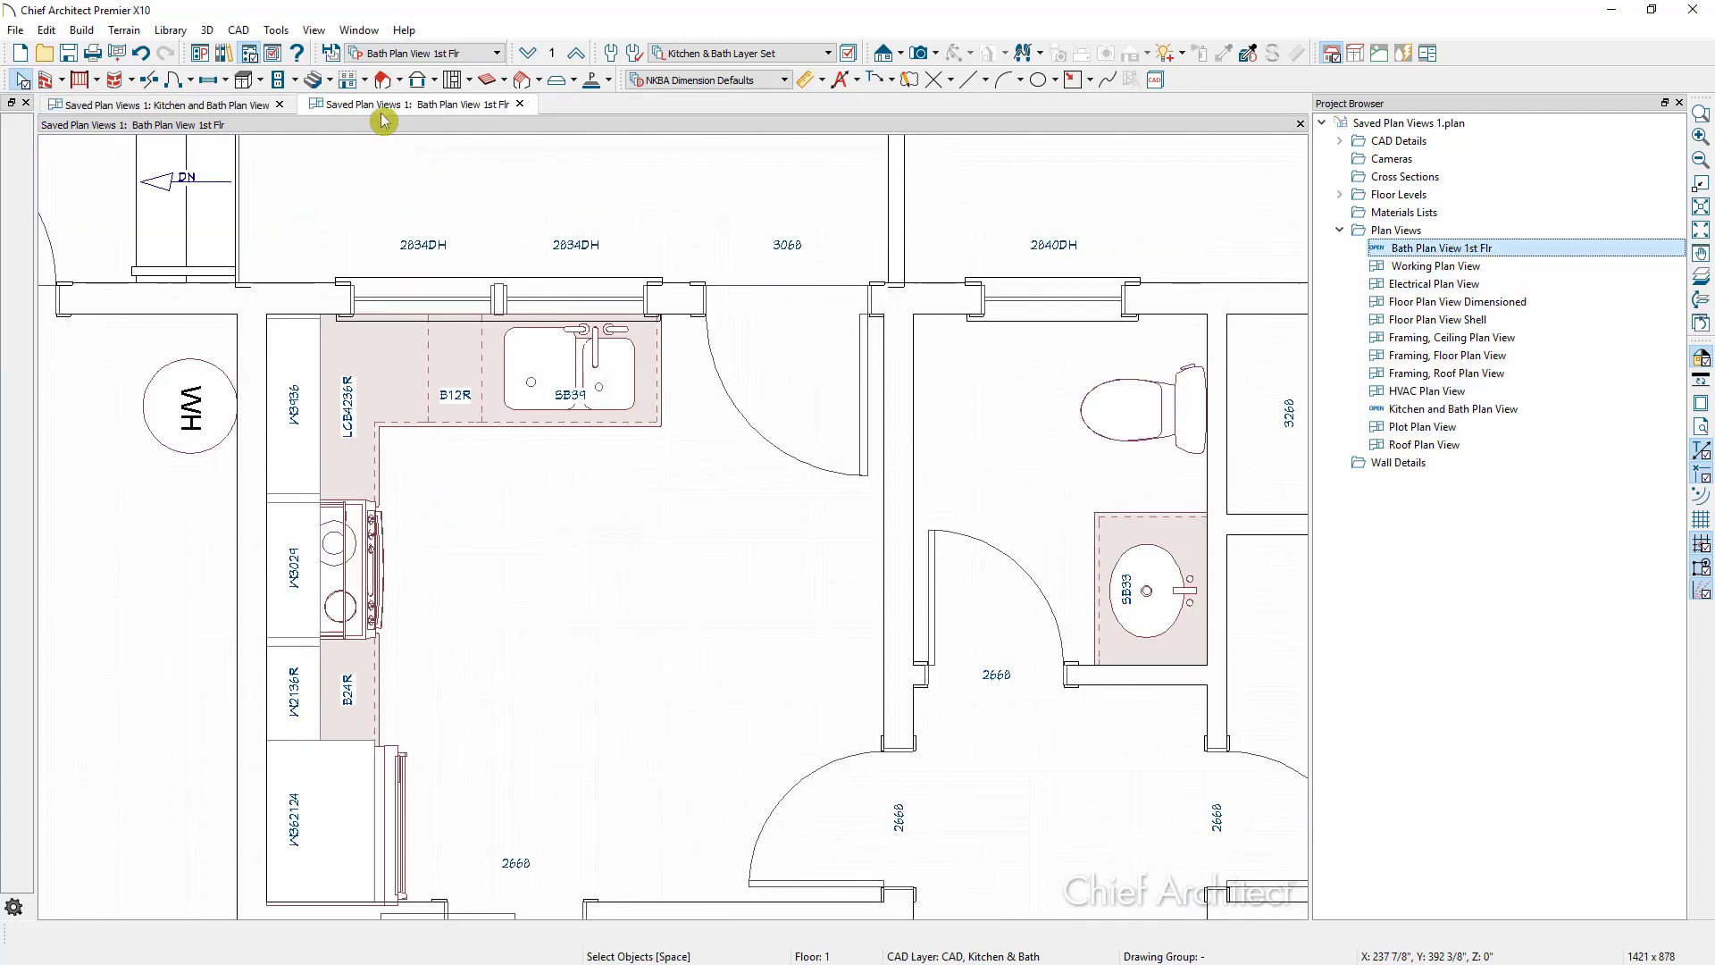
pyautogui.scroll(-4, 1041, 524)
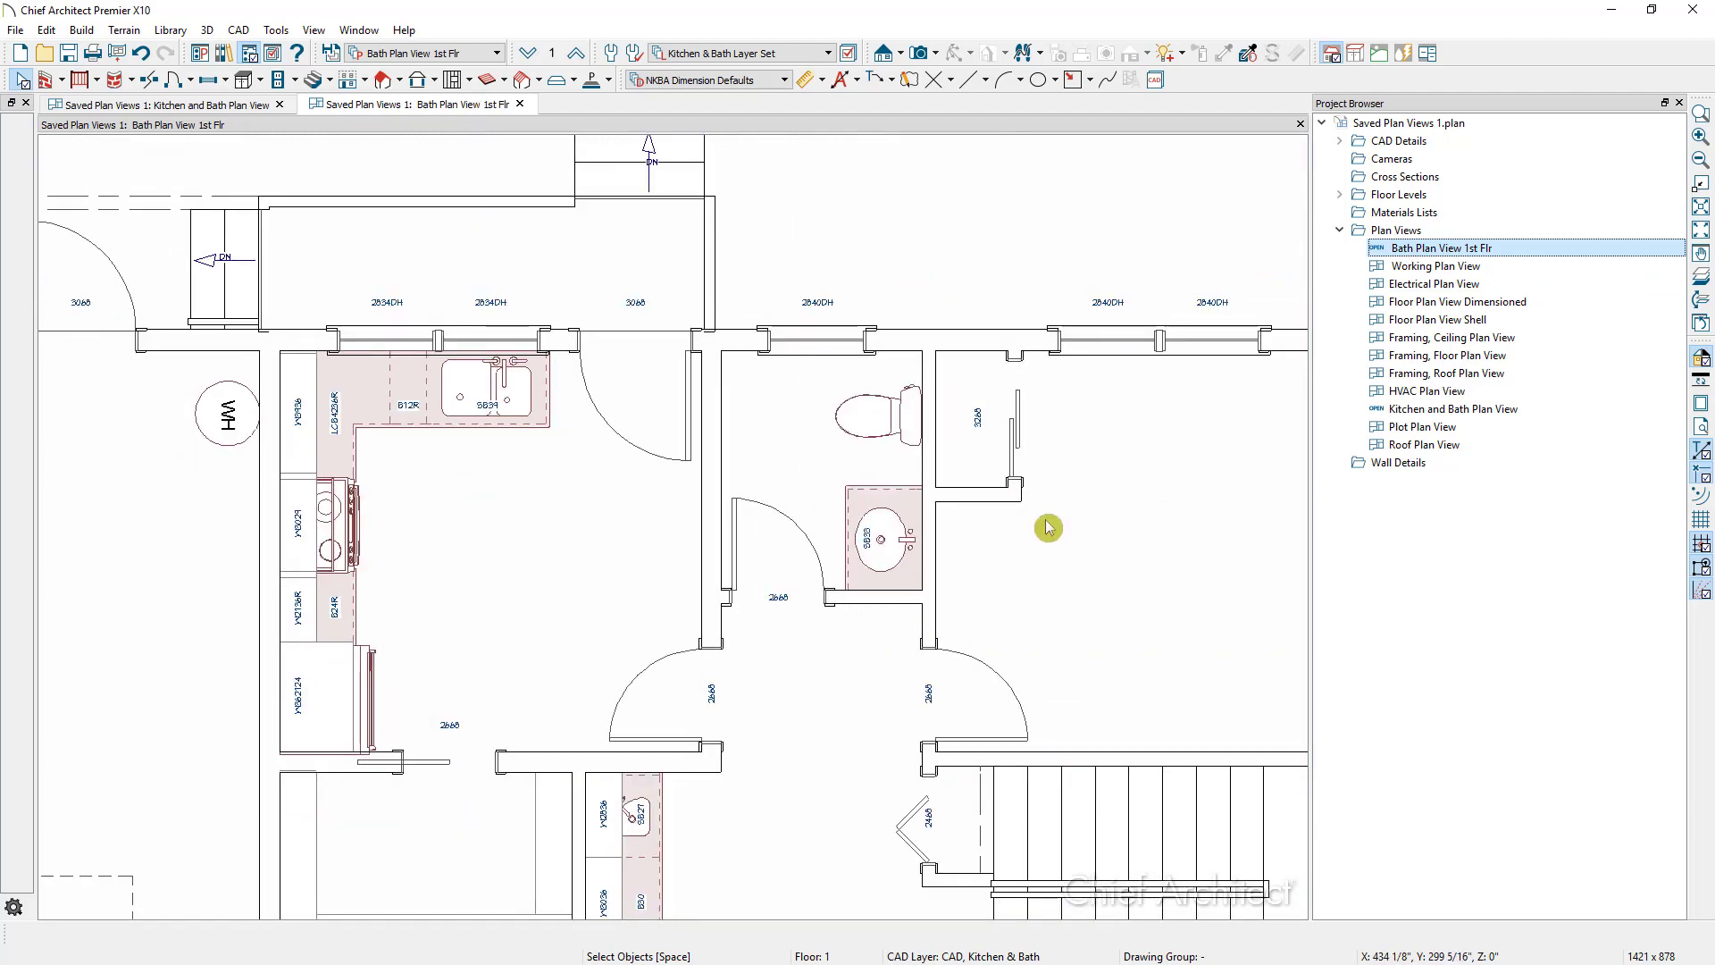
pyautogui.scroll(6, 869, 306)
pyautogui.scroll(1, 1155, 616)
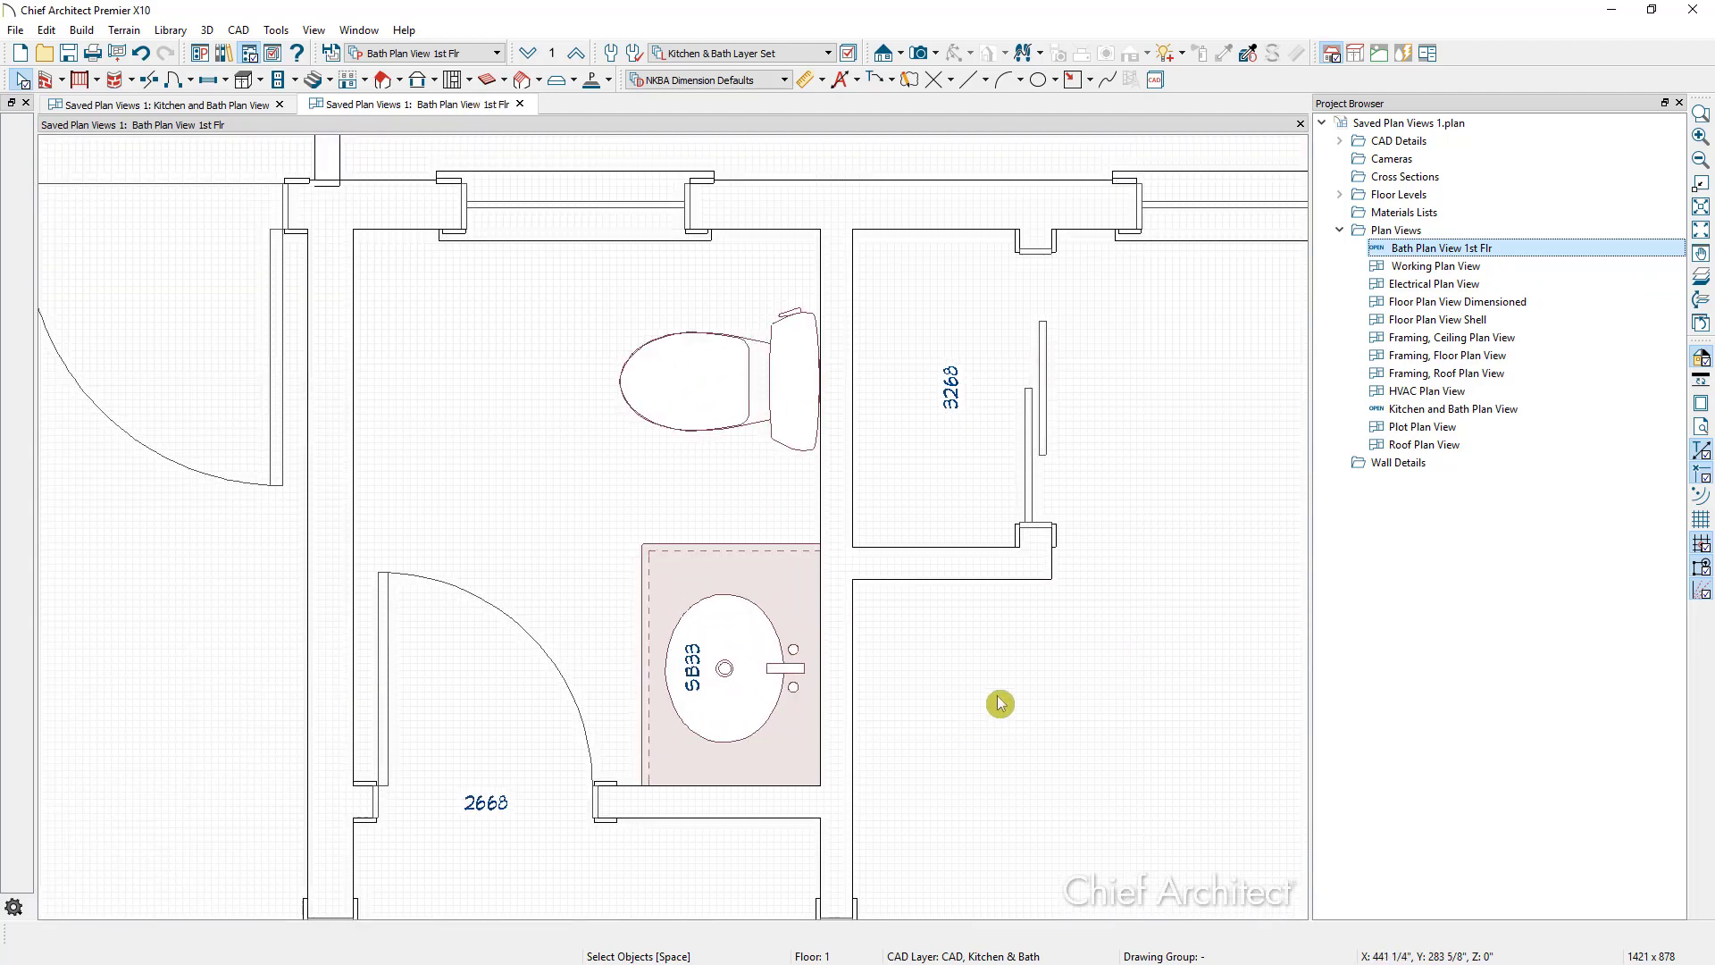
pyautogui.rightClick(1427, 259)
pyautogui.click(1499, 309)
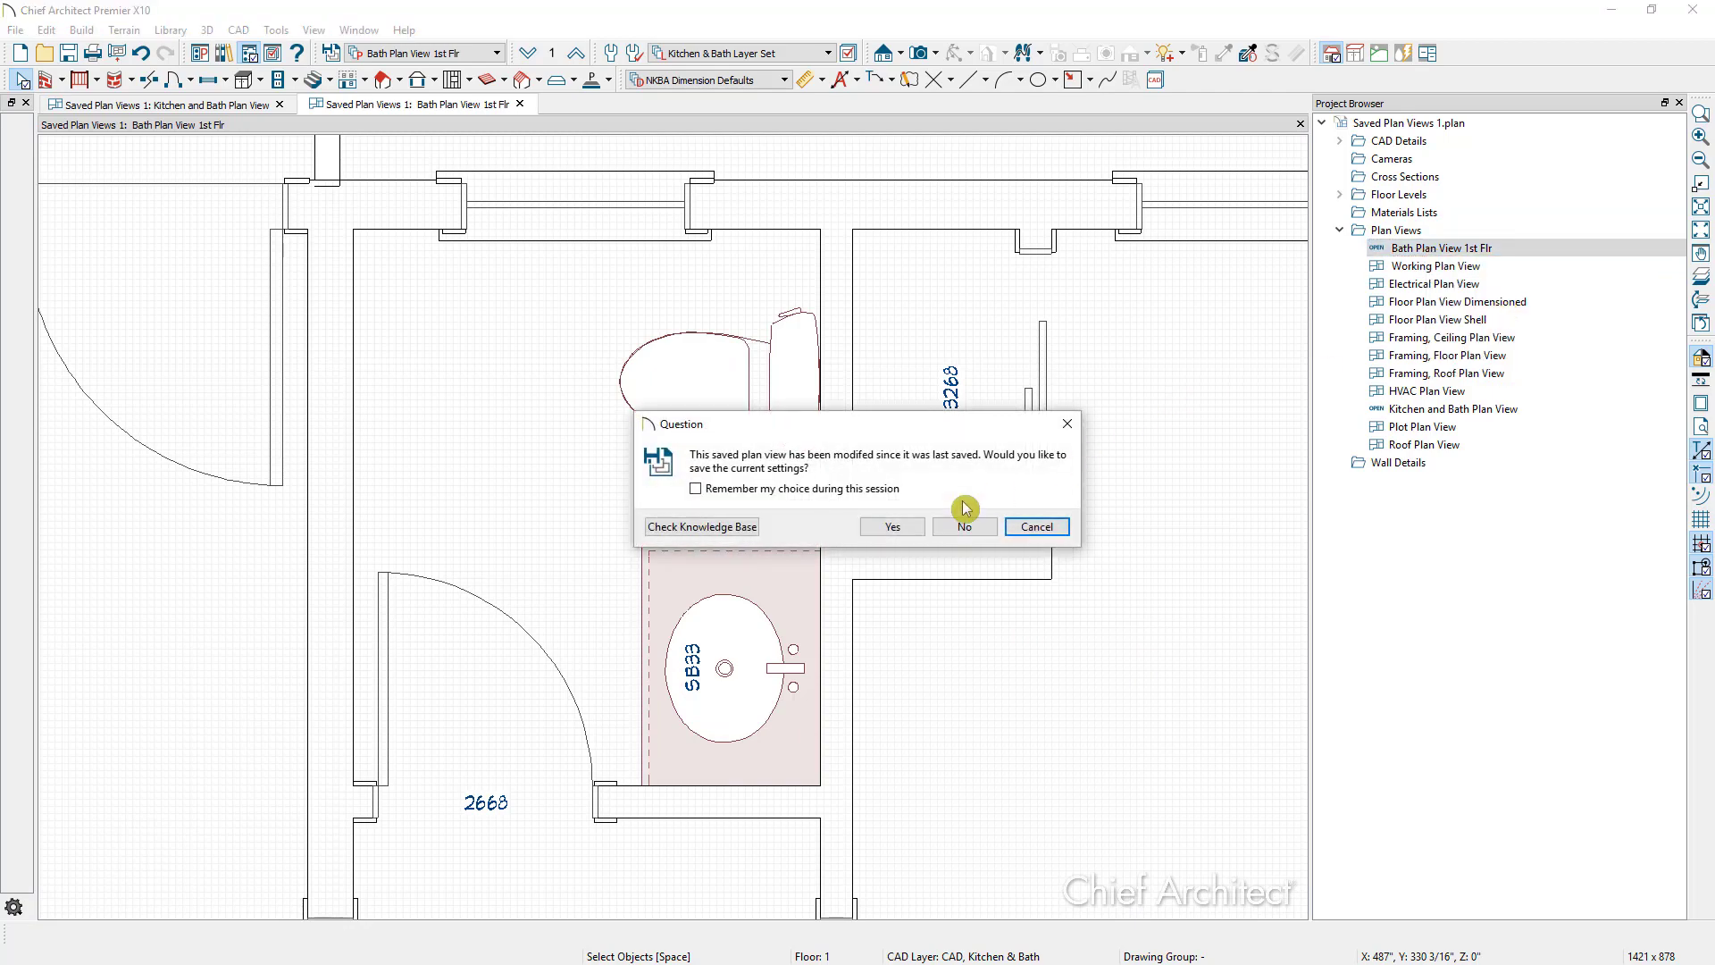
pyautogui.click(893, 527)
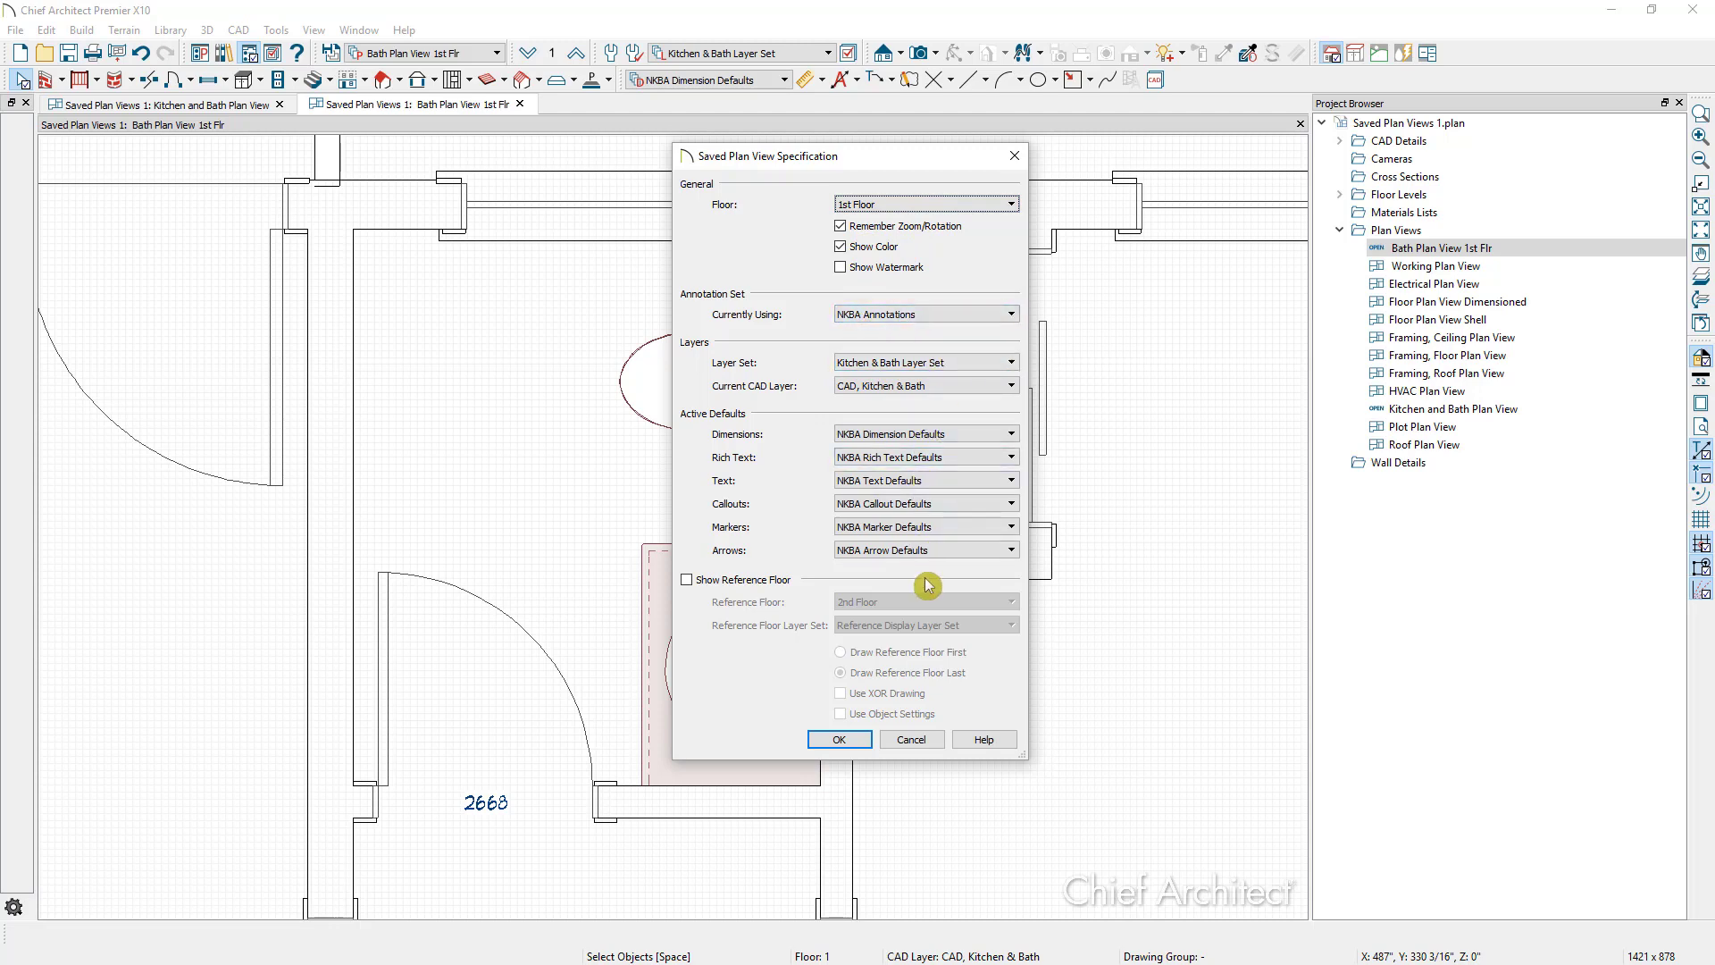
# Accept the specification, close Bath Plan View 1st Flr, and recall it from the saved views list
pyautogui.click(850, 743)
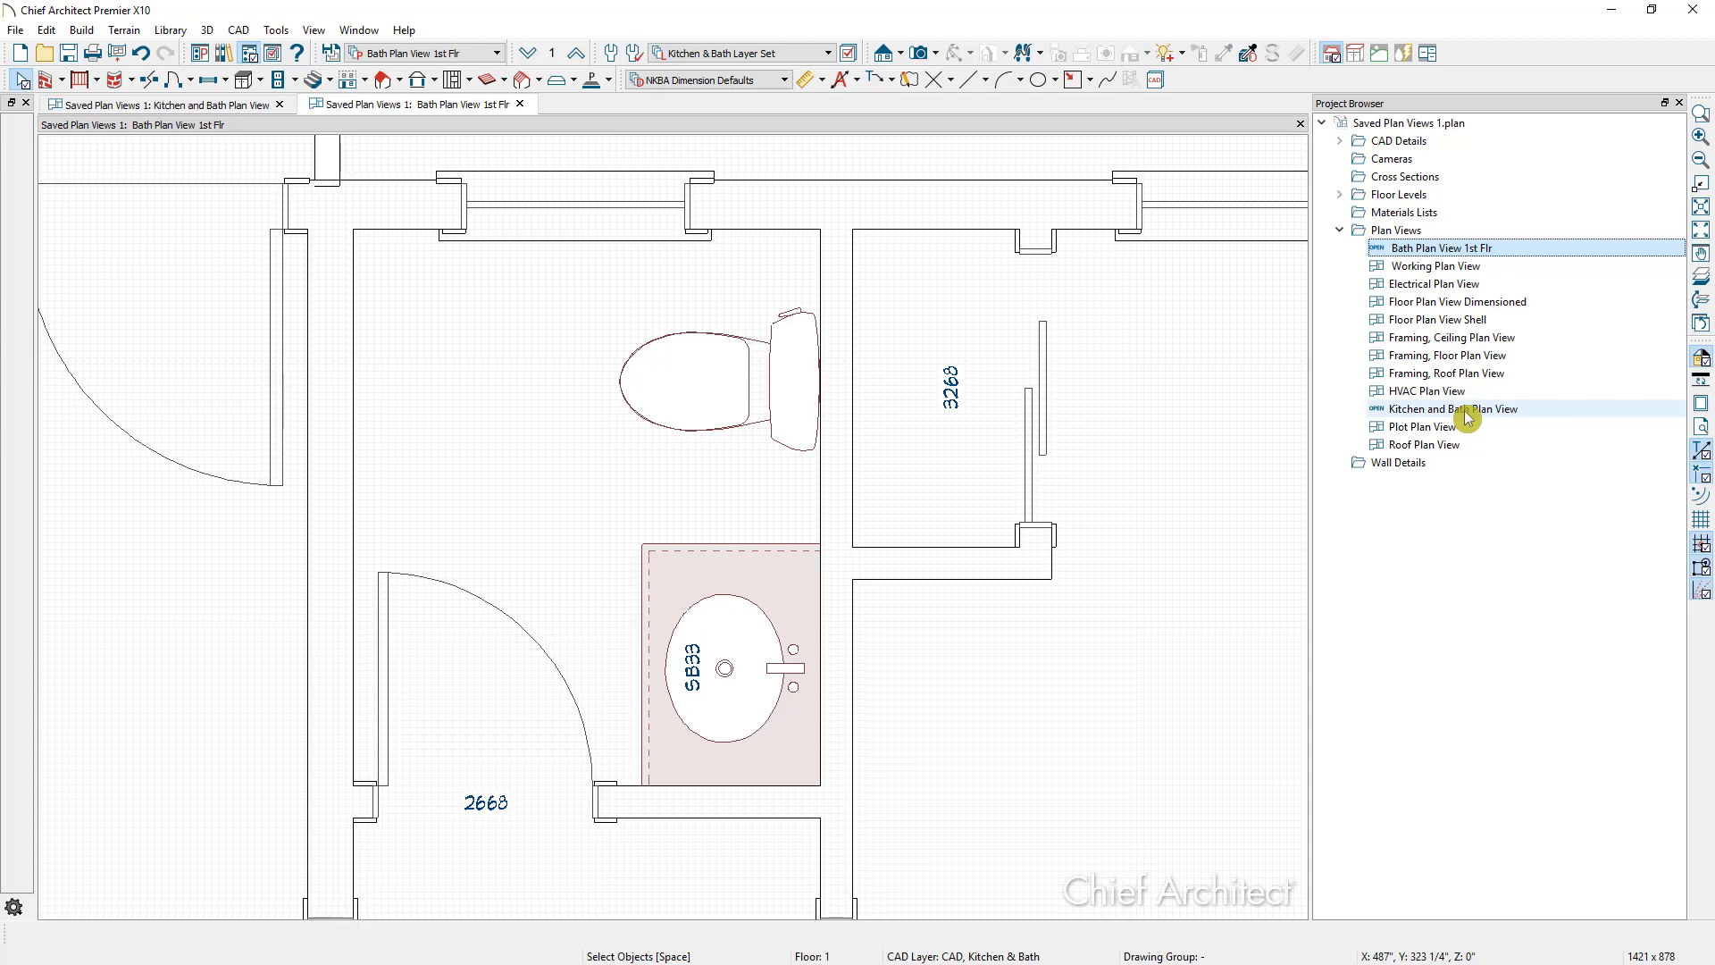
pyautogui.click(522, 107)
pyautogui.click(463, 56)
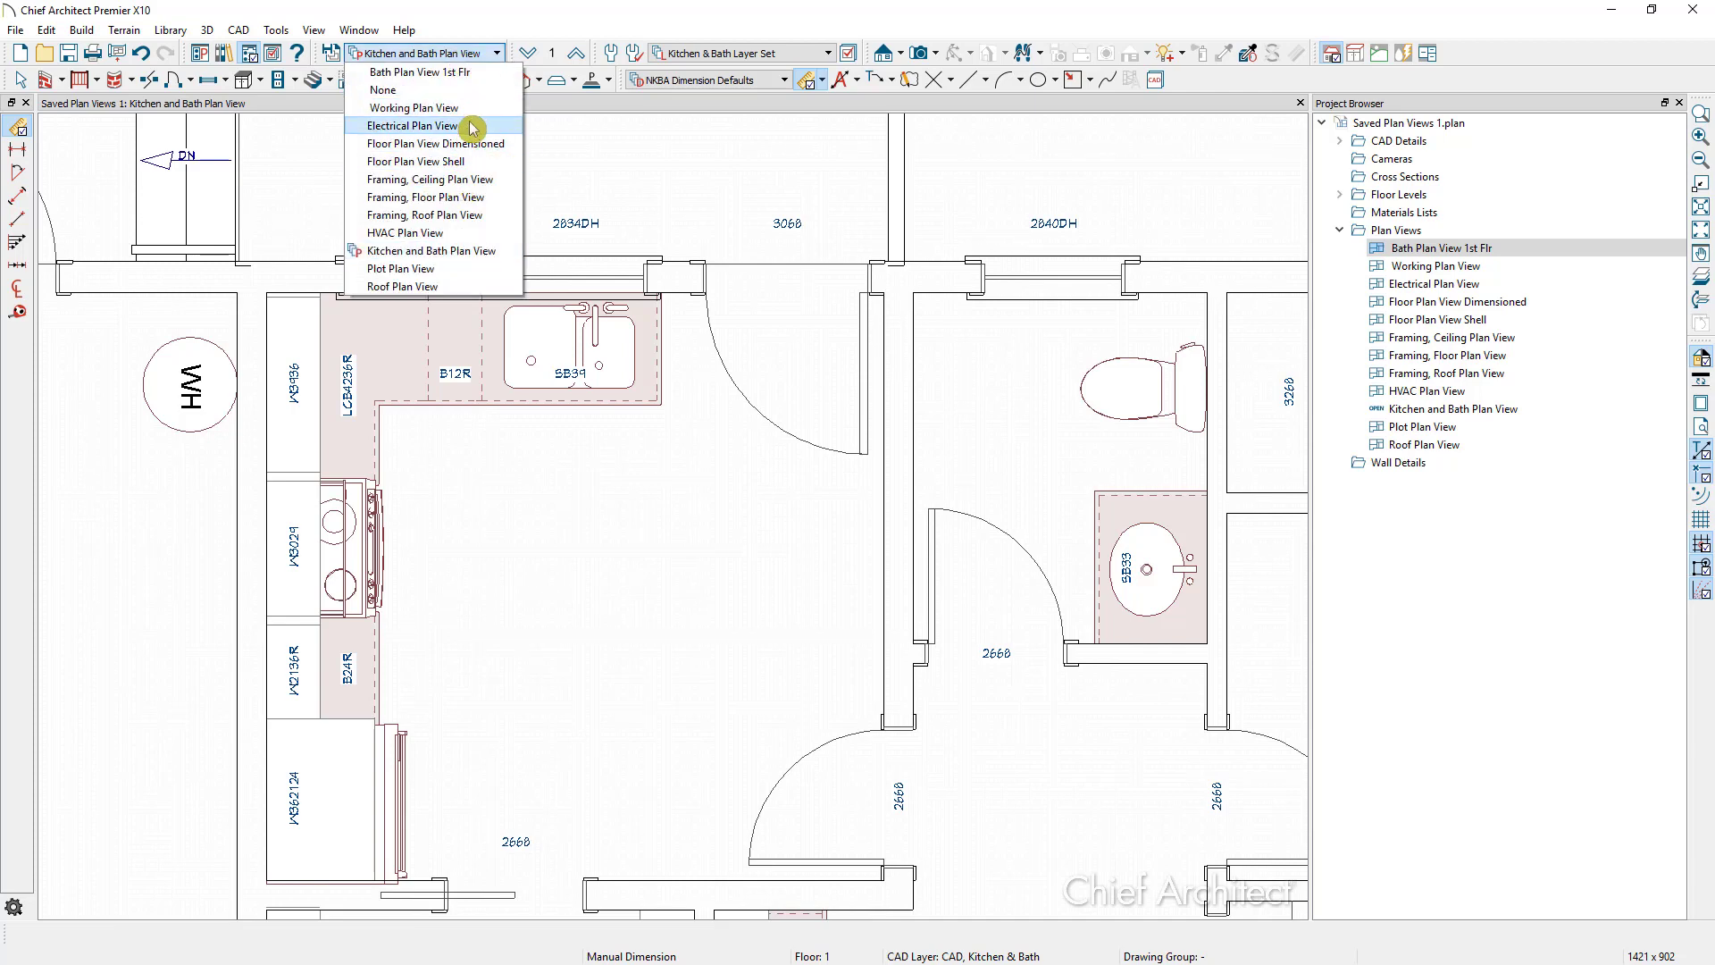
pyautogui.click(460, 71)
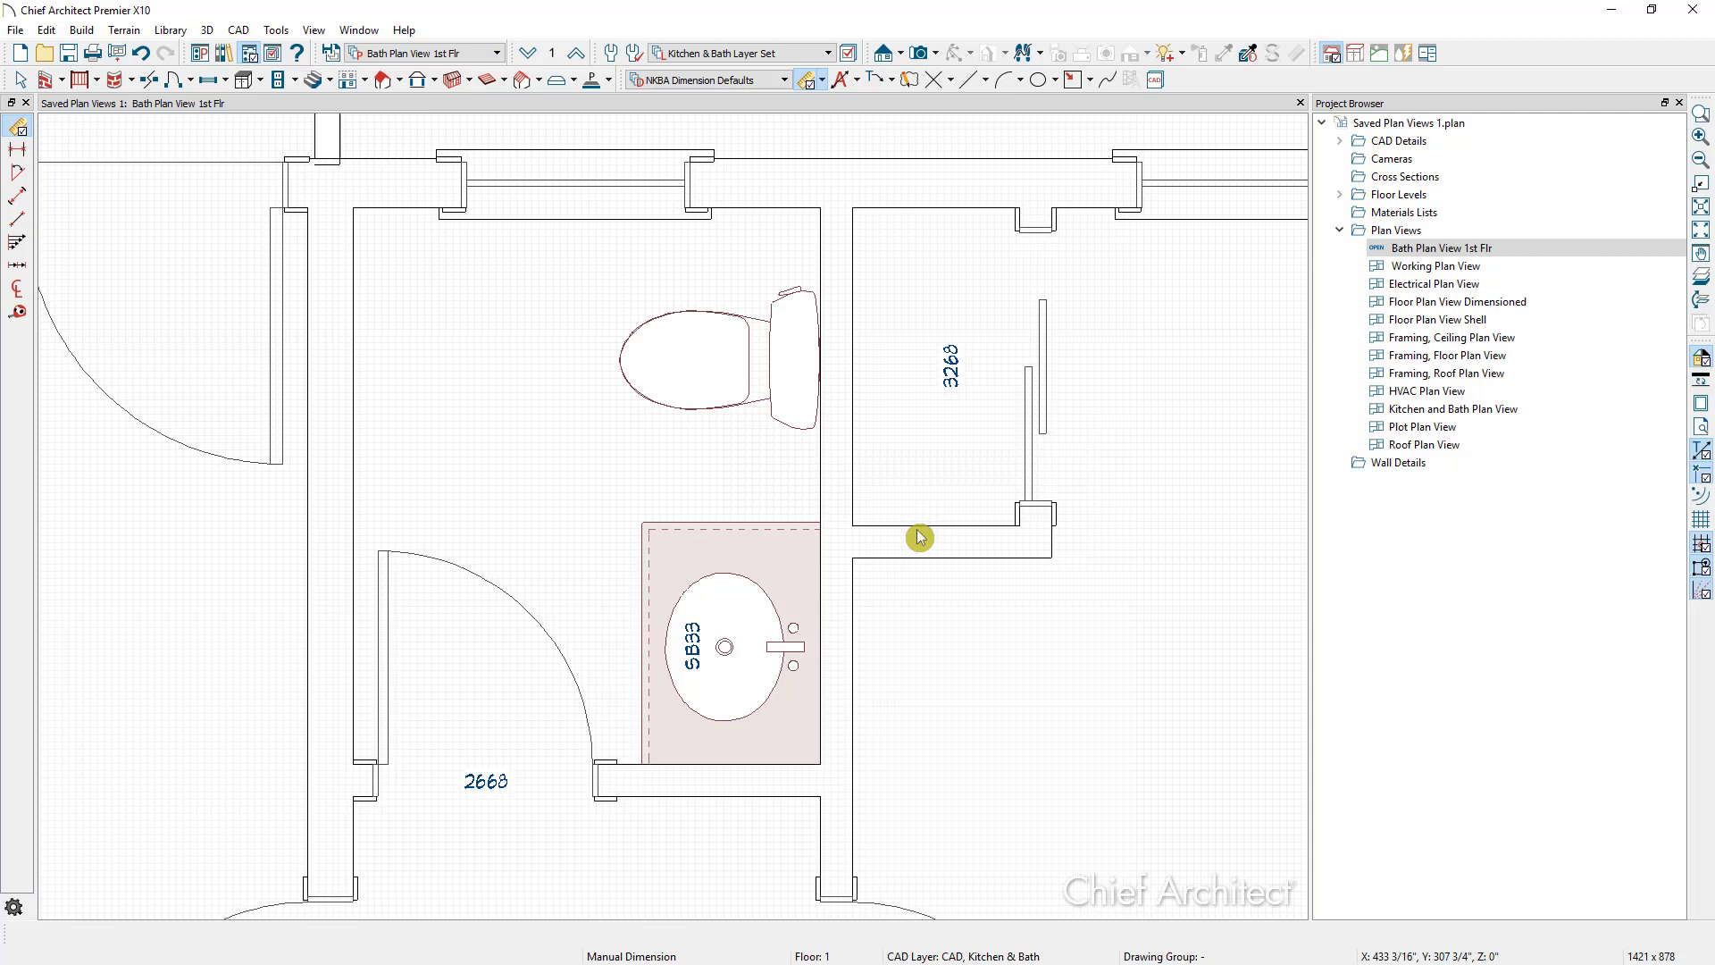
# Switch back to the Kitchen and Bath Plan View and move up to the 2nd floor
pyautogui.click(465, 55)
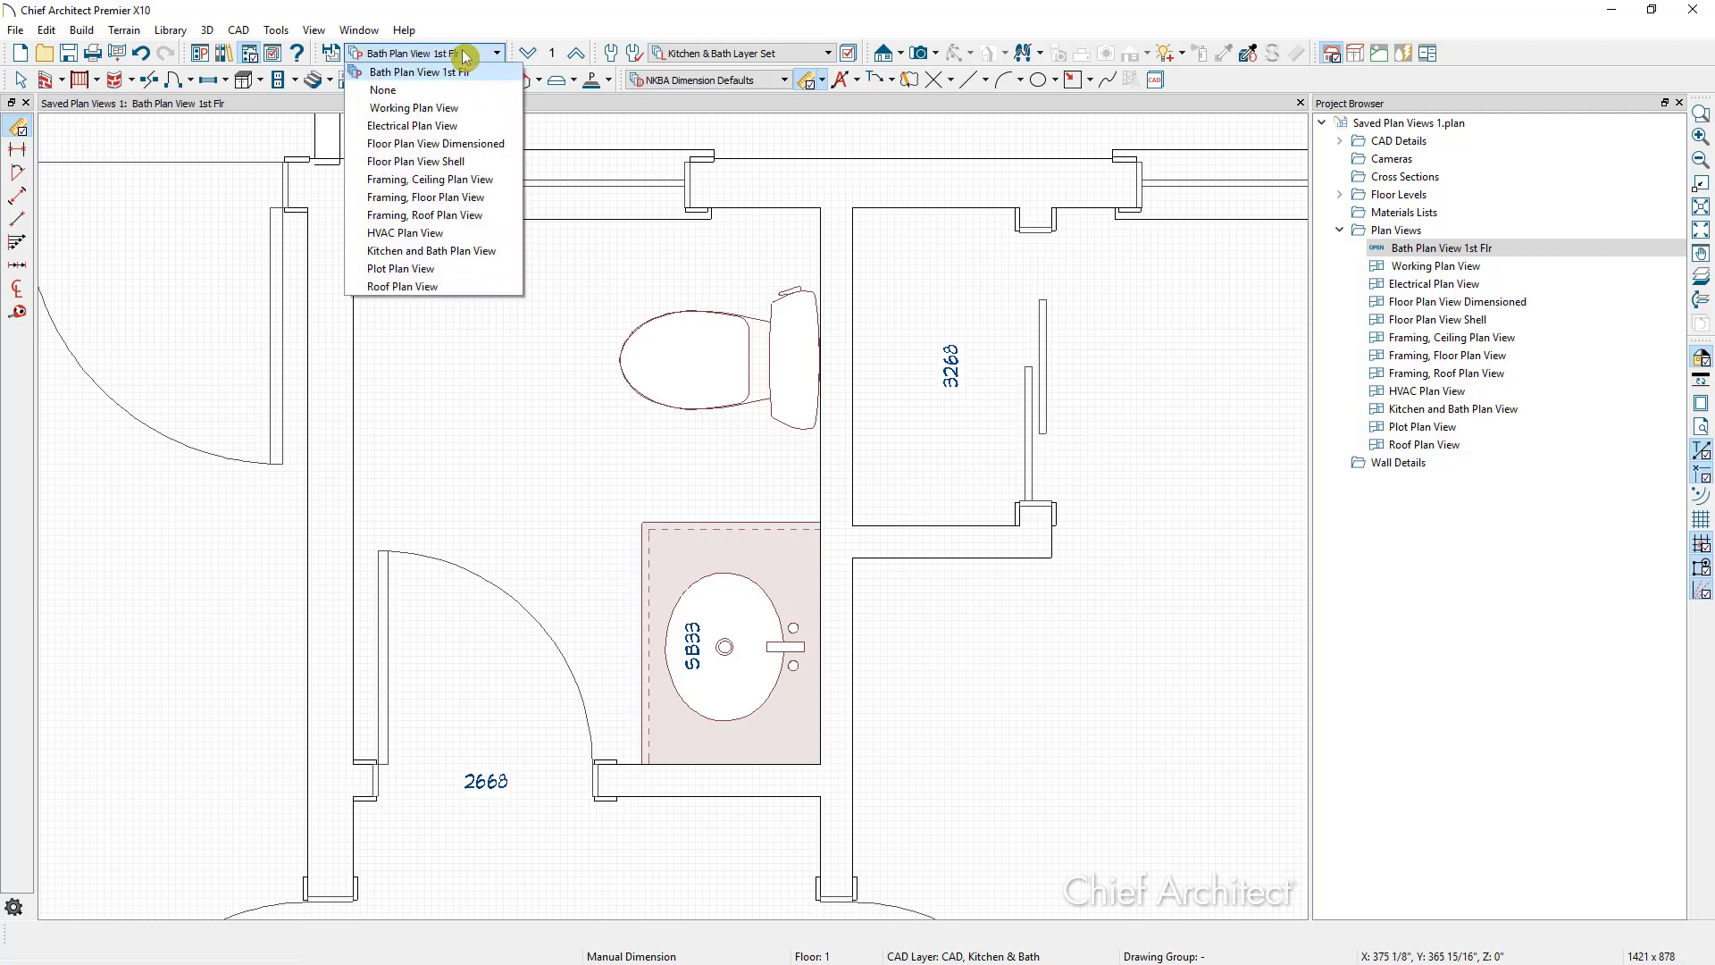
pyautogui.click(462, 253)
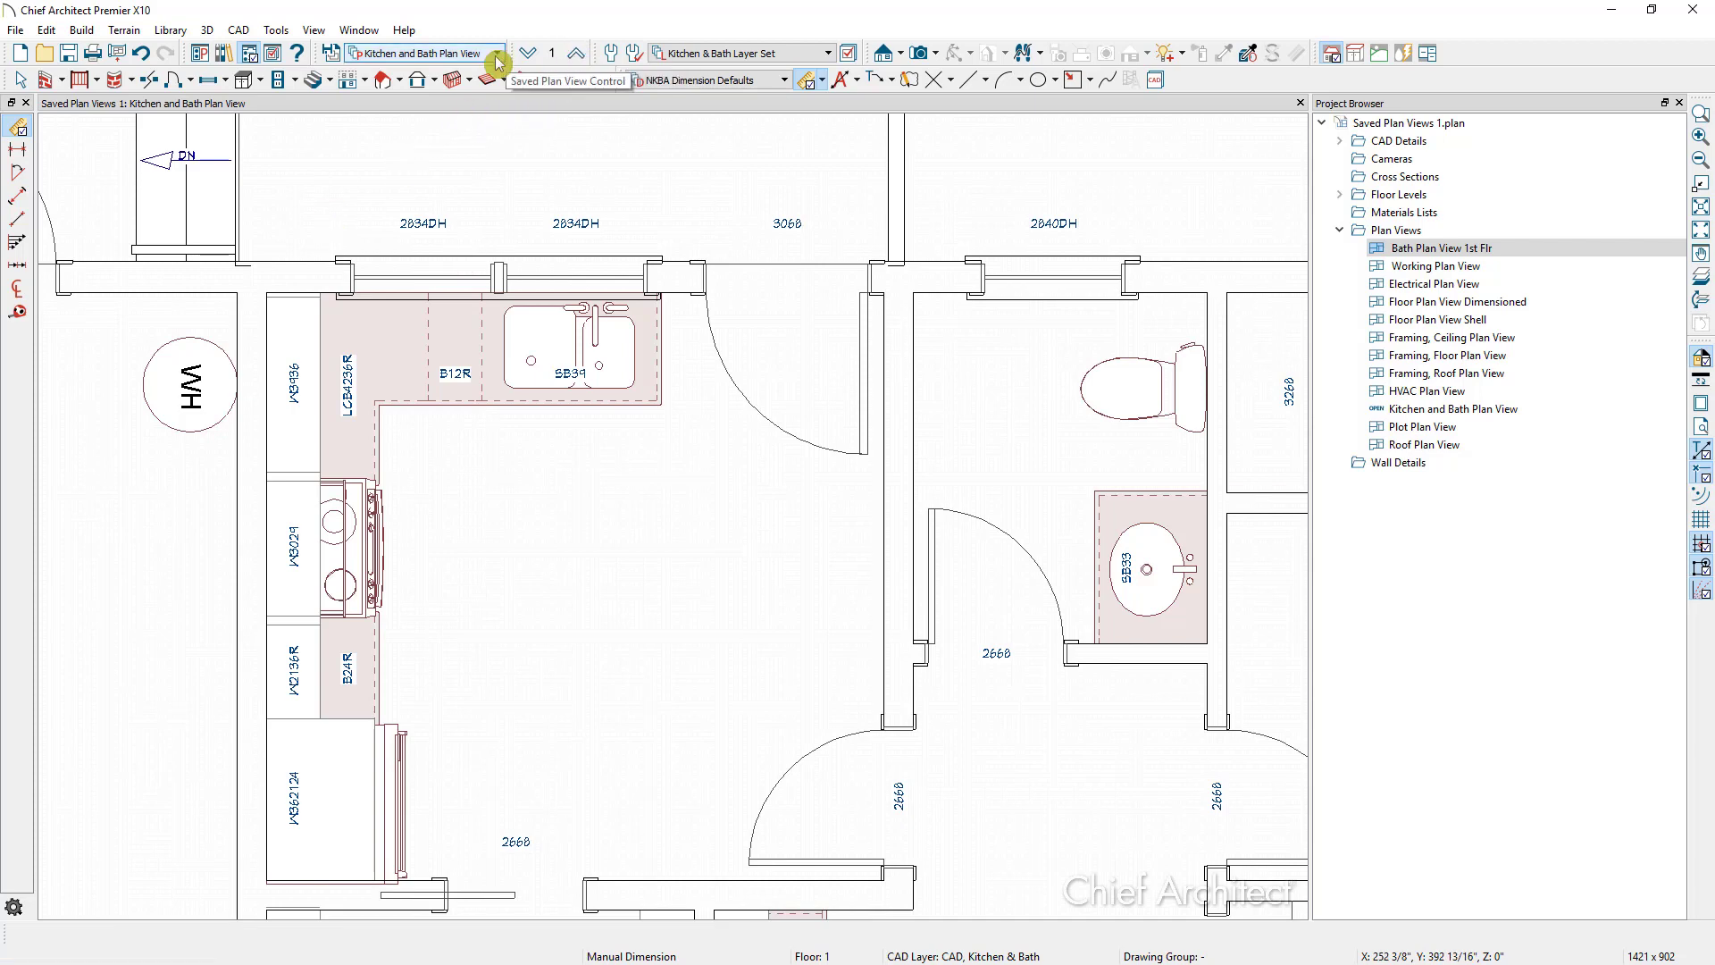
pyautogui.click(579, 58)
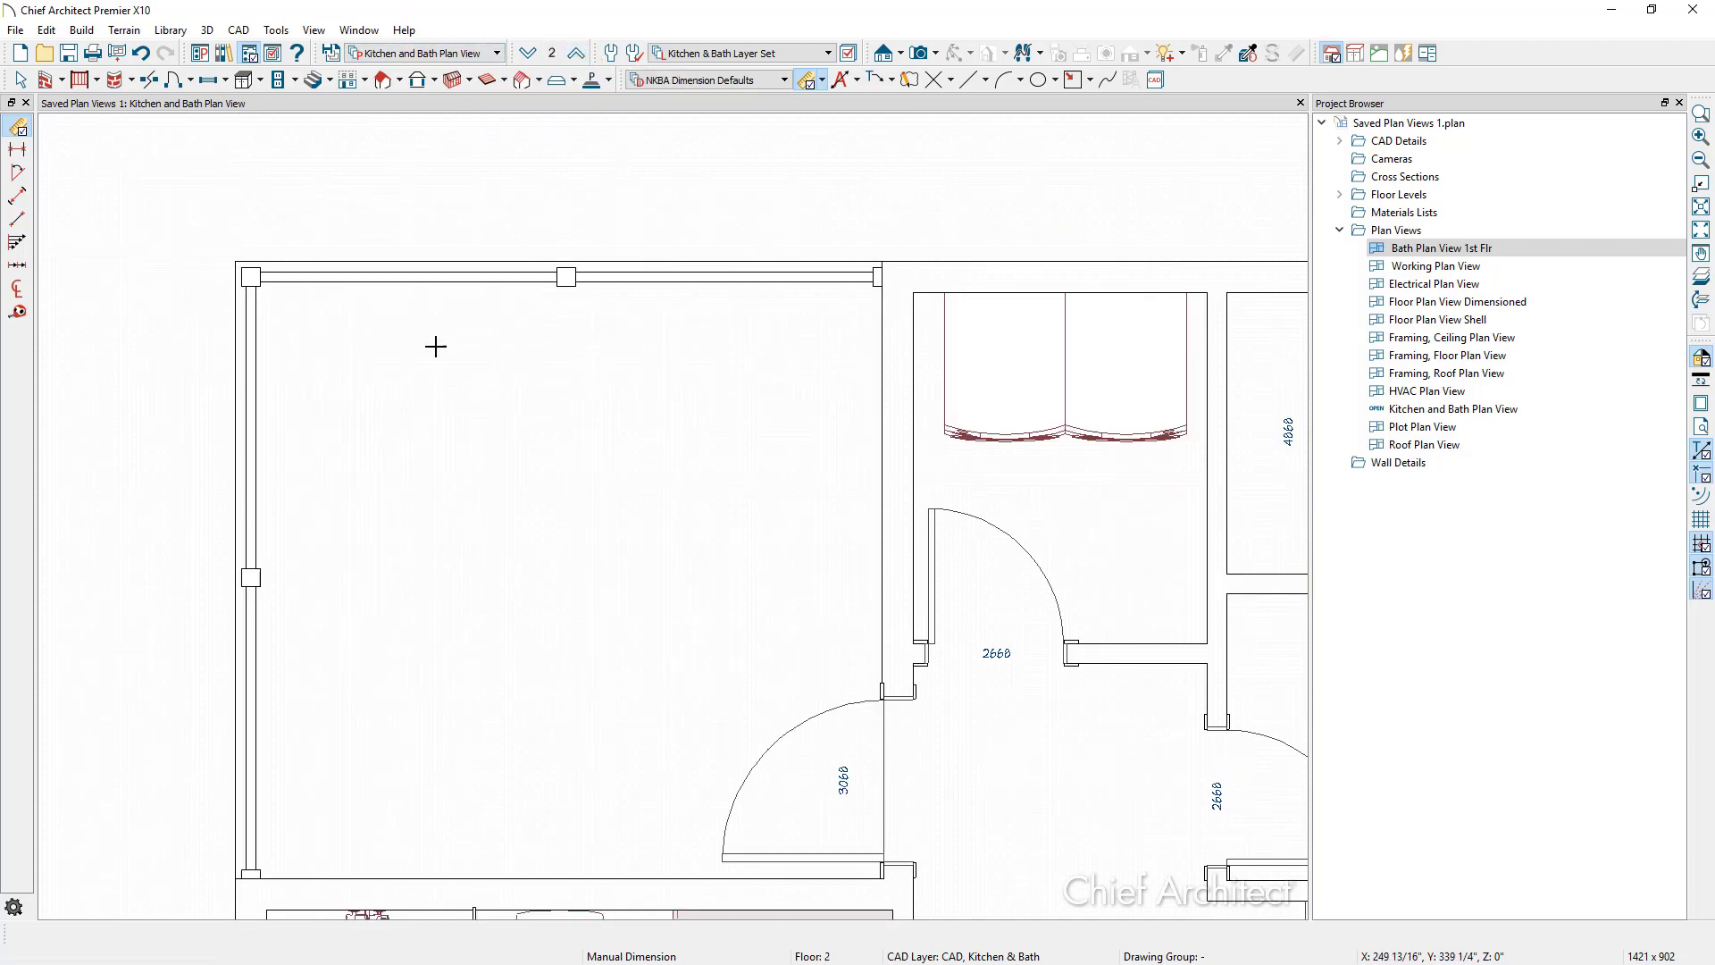
pyautogui.scroll(-3, 437, 348)
pyautogui.scroll(3, 437, 655)
pyautogui.scroll(4, 439, 616)
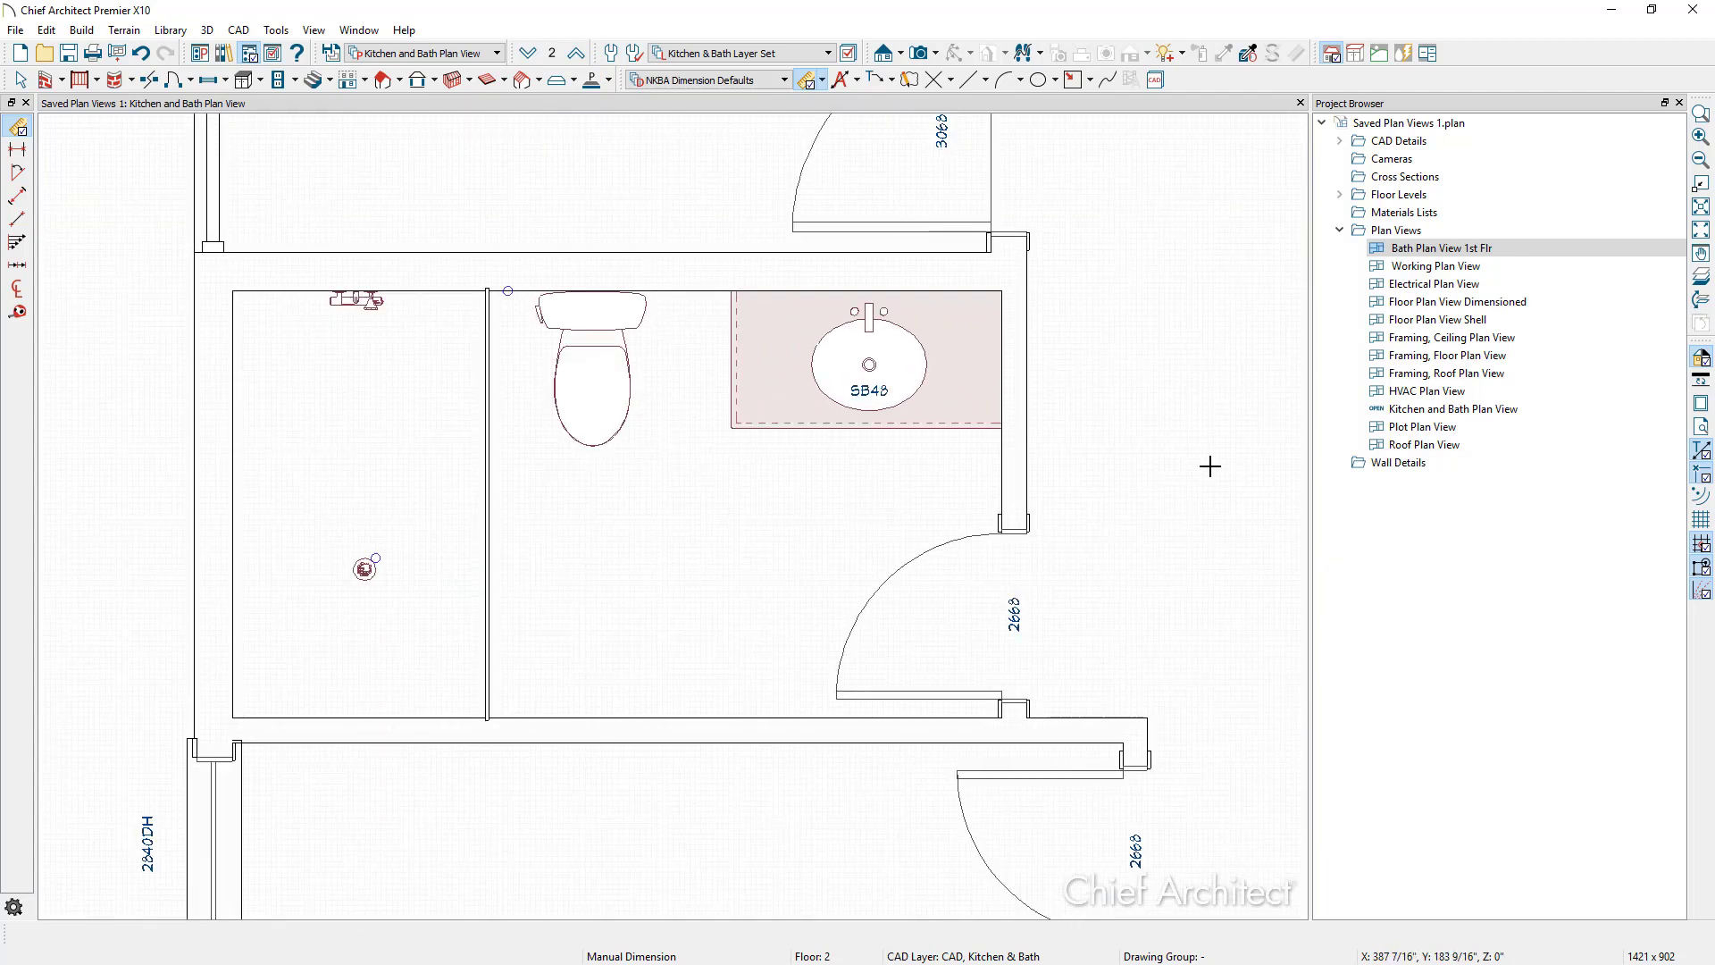
# Copy Bath Plan View 1st Flr into a new saved view named 'Bath Plan View 2nd Flr'
pyautogui.rightClick(1445, 247)
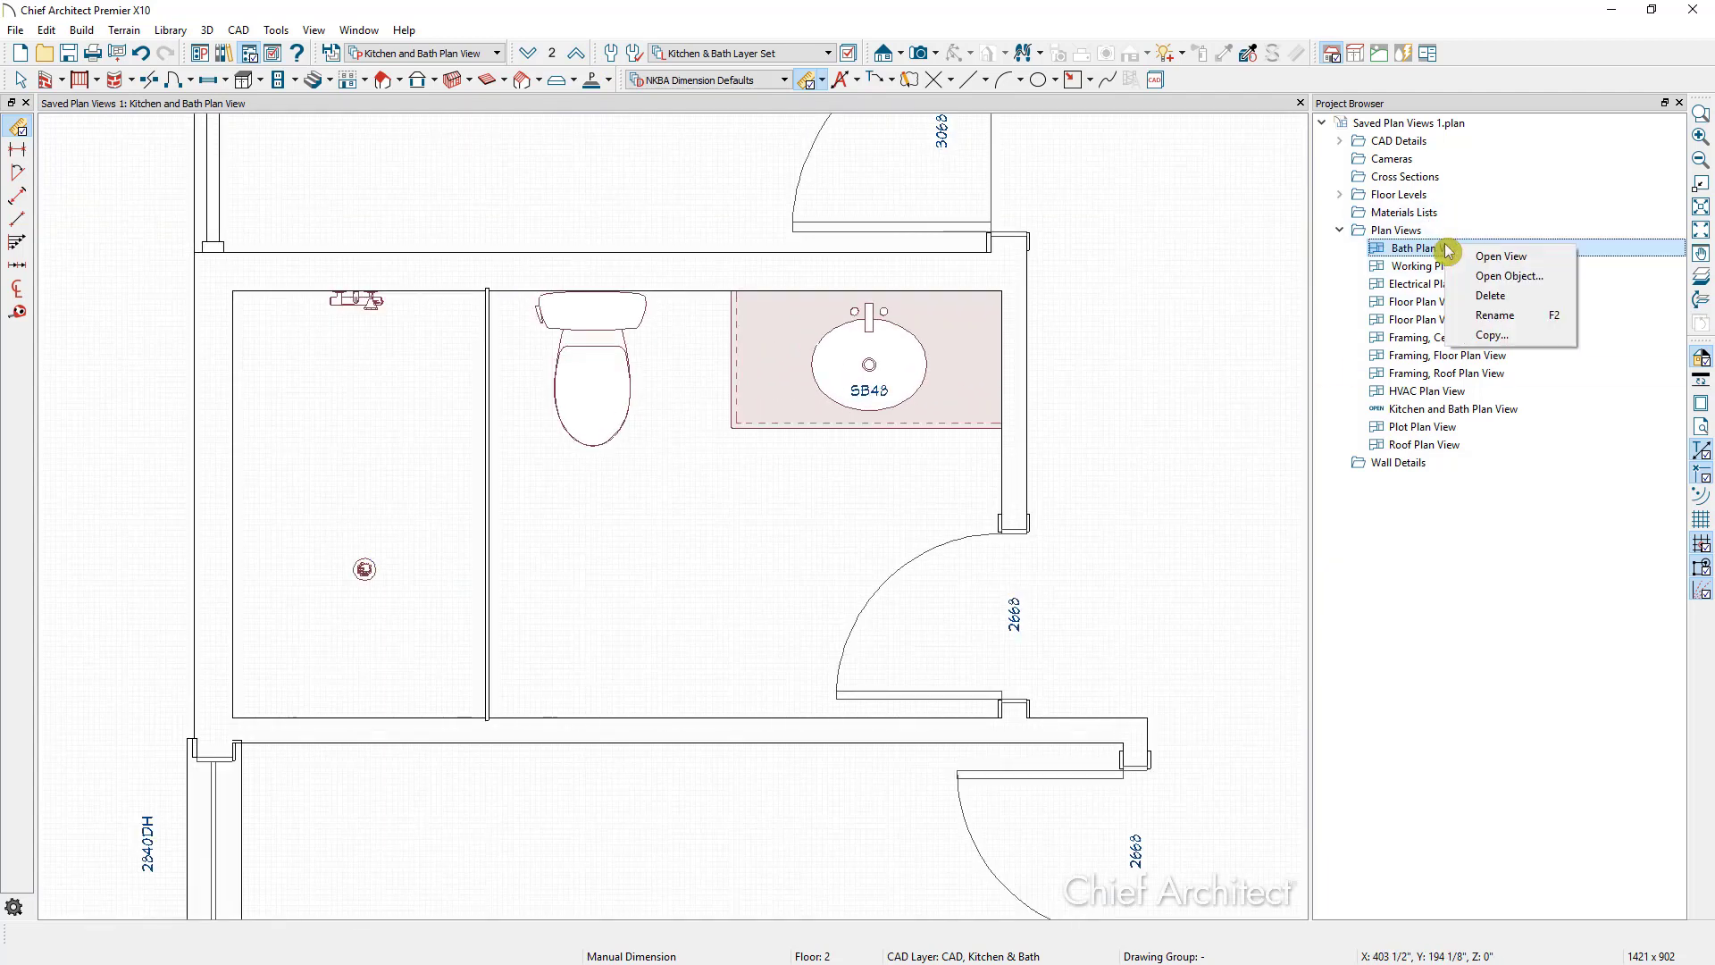
pyautogui.click(1532, 336)
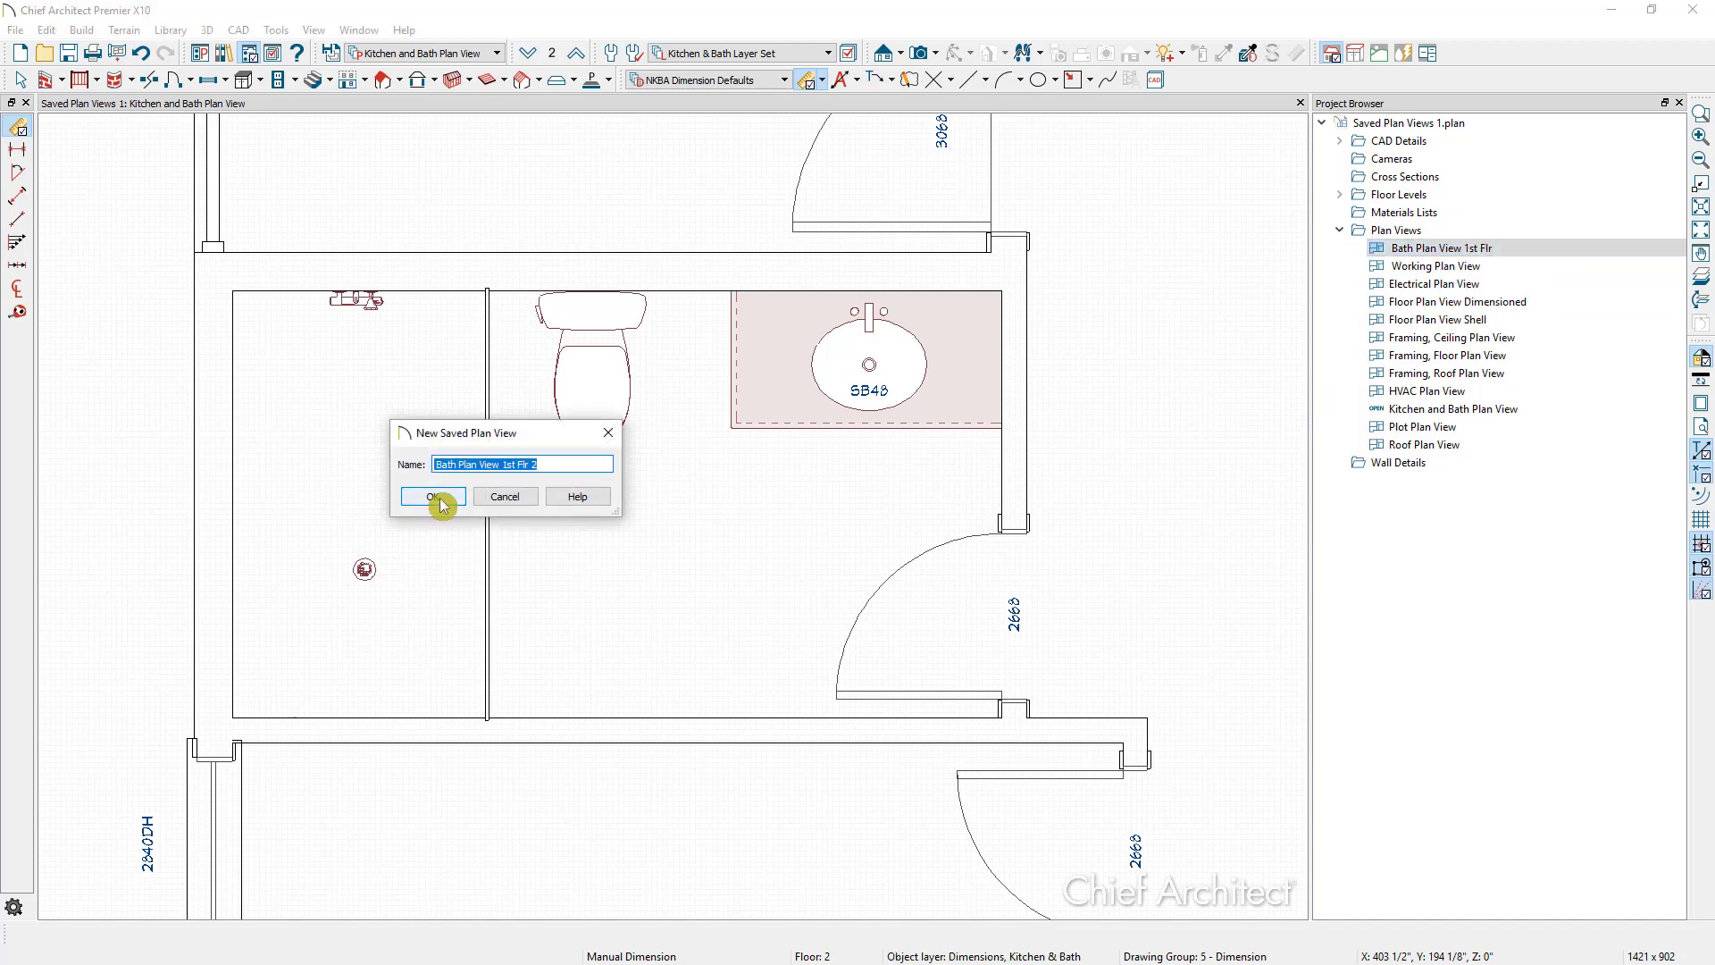
pyautogui.click(511, 463)
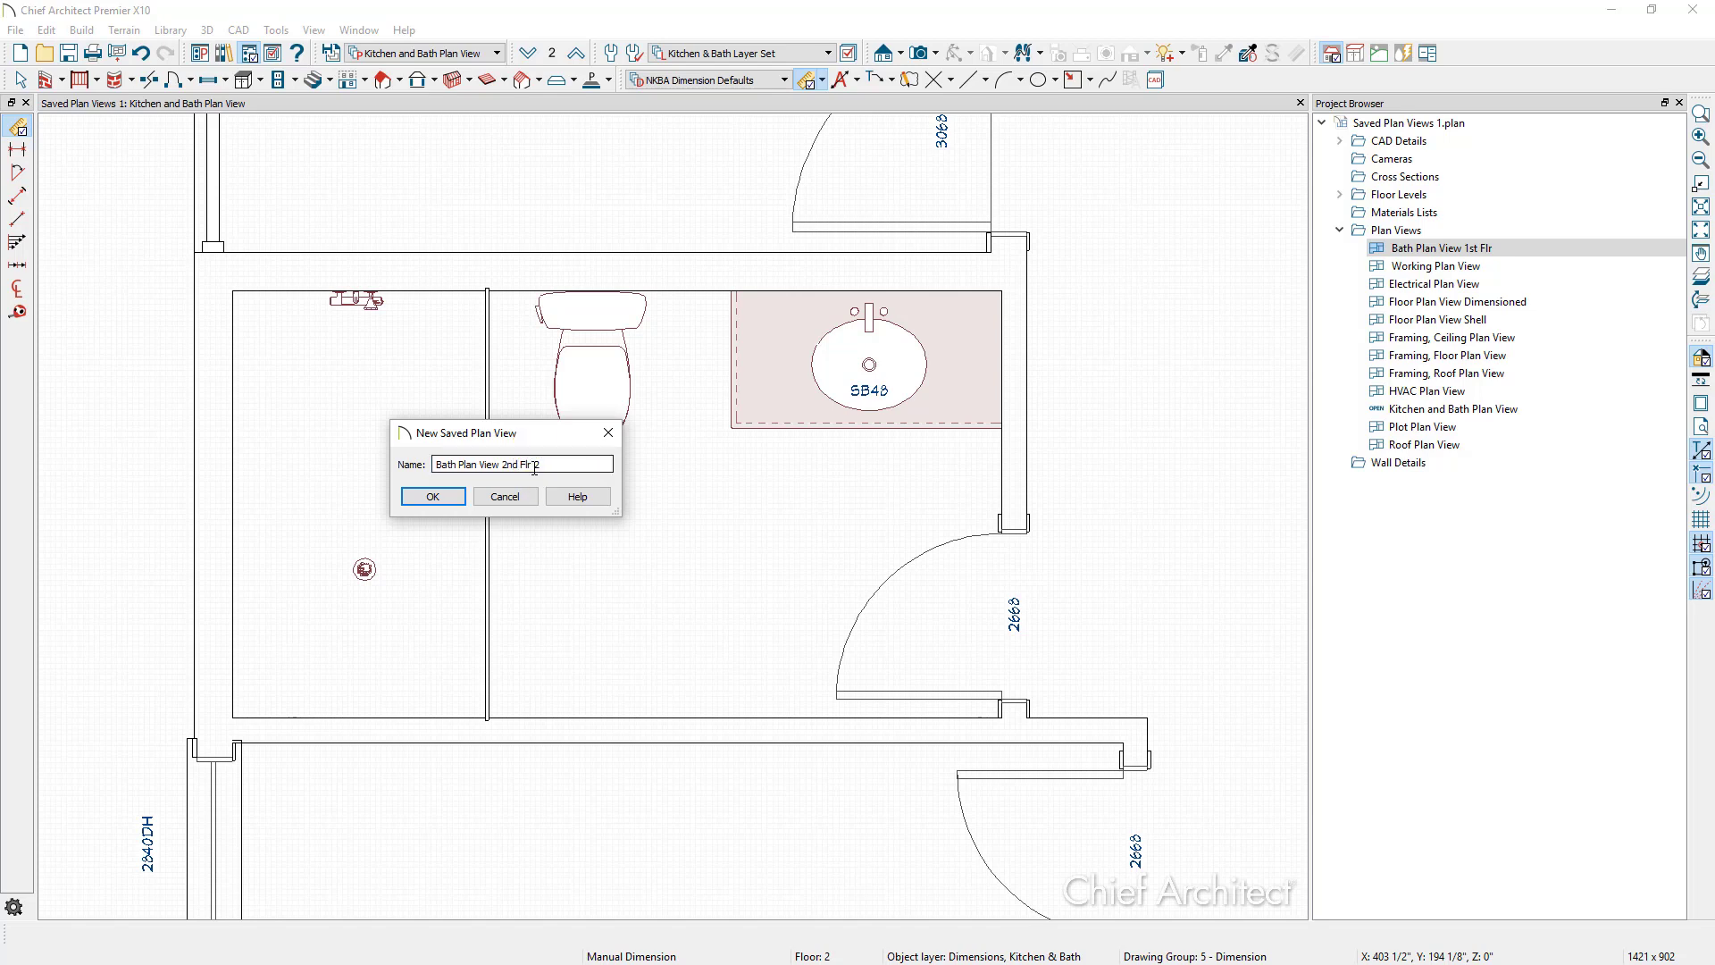
pyautogui.click(432, 495)
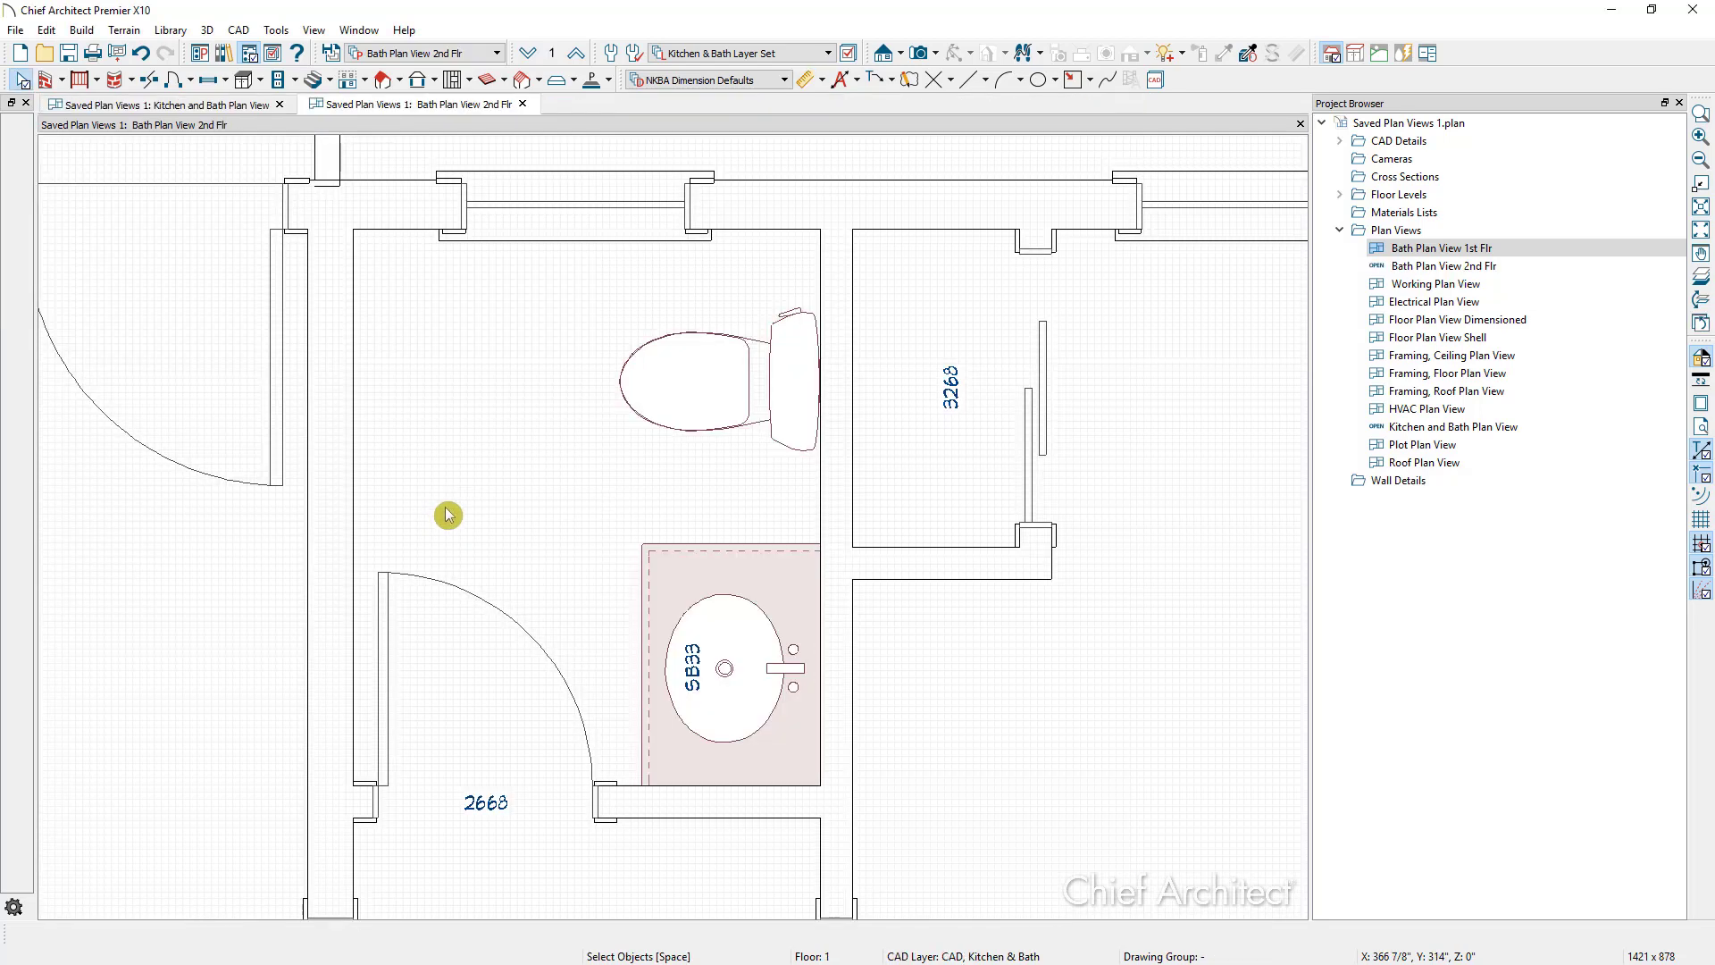
# Put Bath Plan View 2nd Flr on the second floor and save its current settings
pyautogui.click(1459, 268)
pyautogui.rightClick(1463, 270)
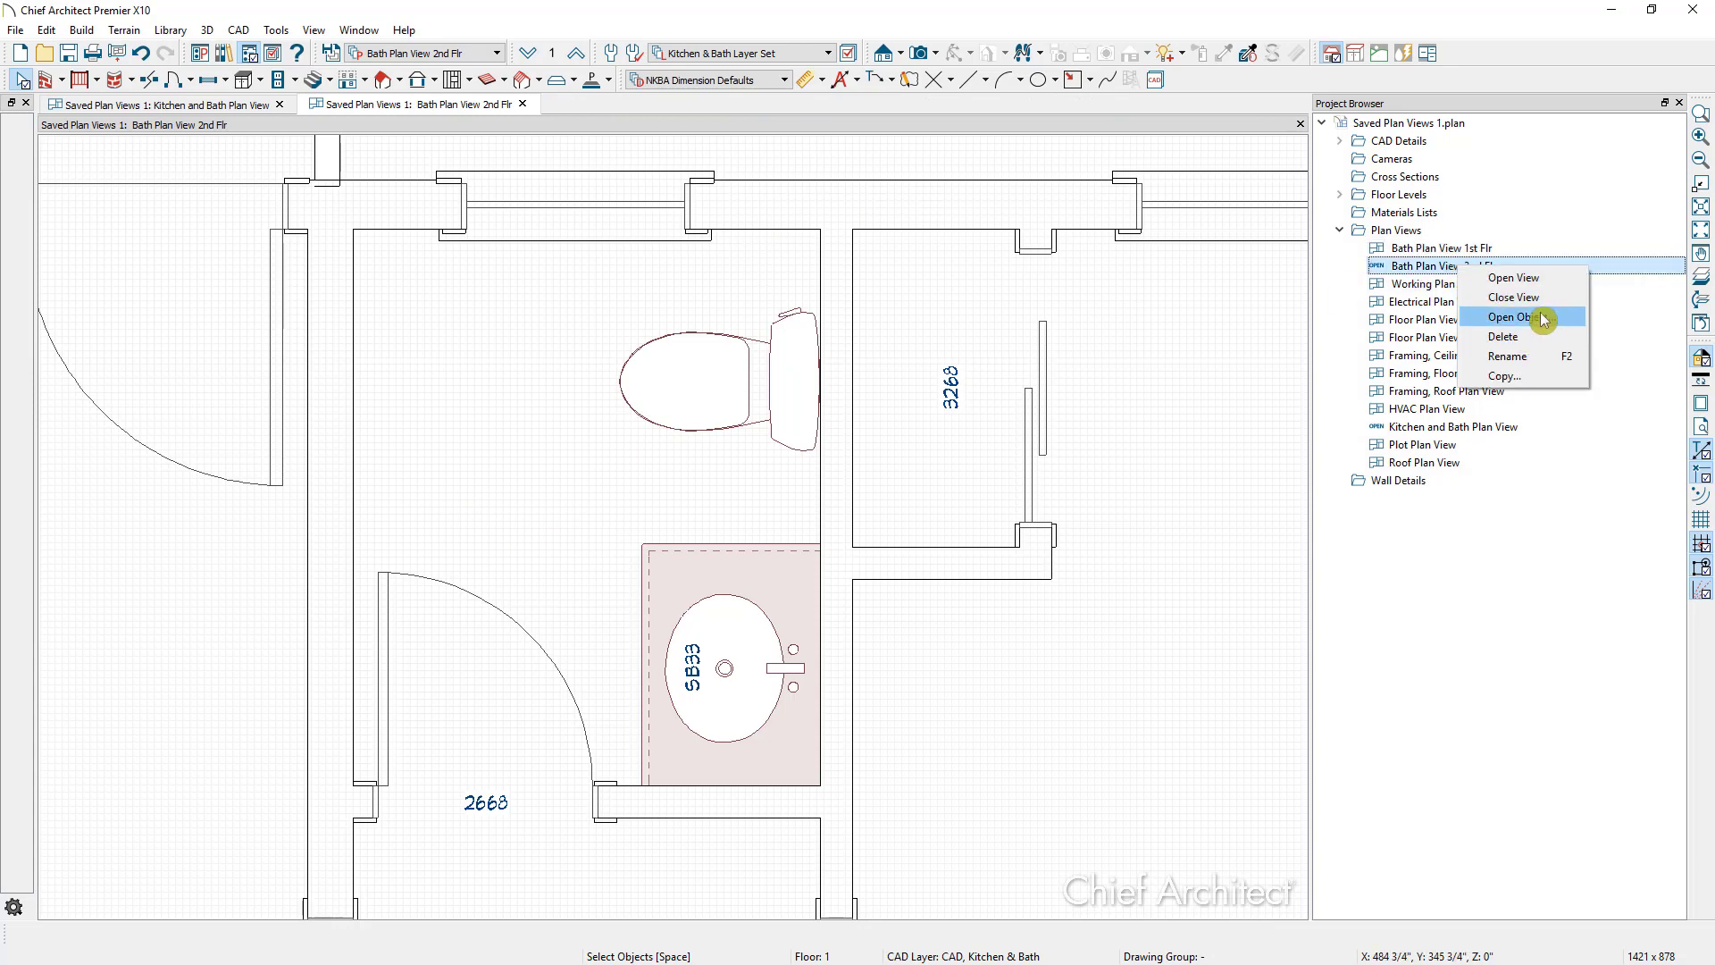
pyautogui.click(521, 314)
pyautogui.click(576, 53)
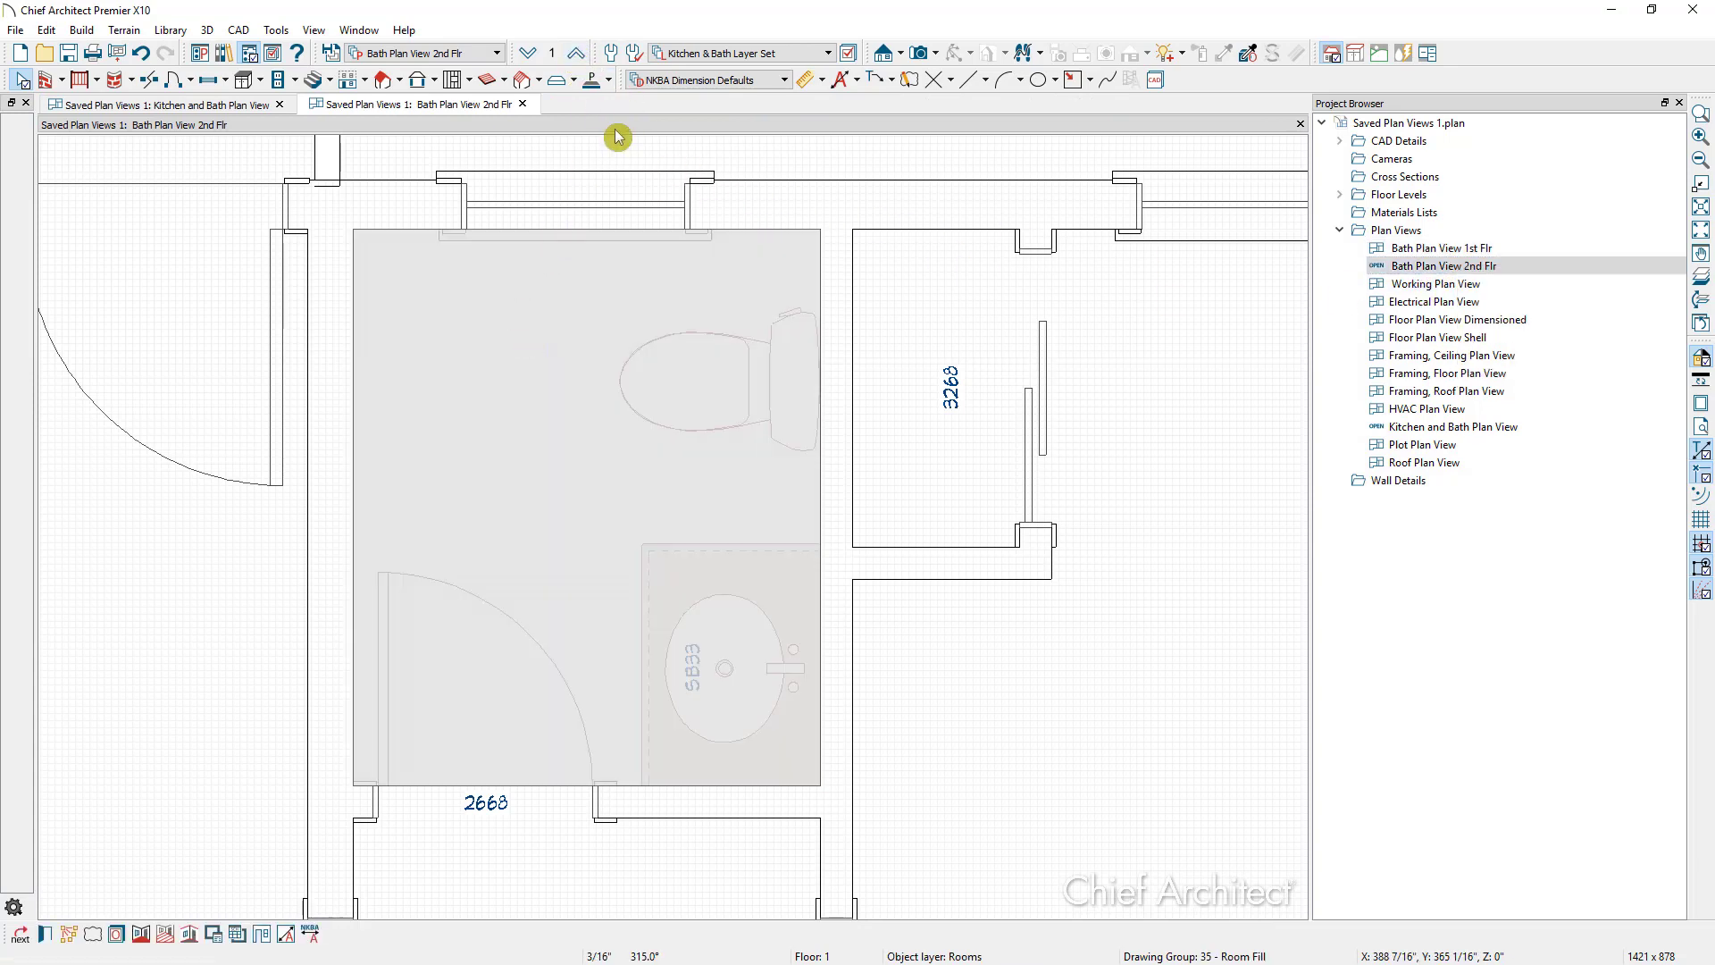
pyautogui.scroll(-4, 762, 555)
pyautogui.scroll(6, 536, 689)
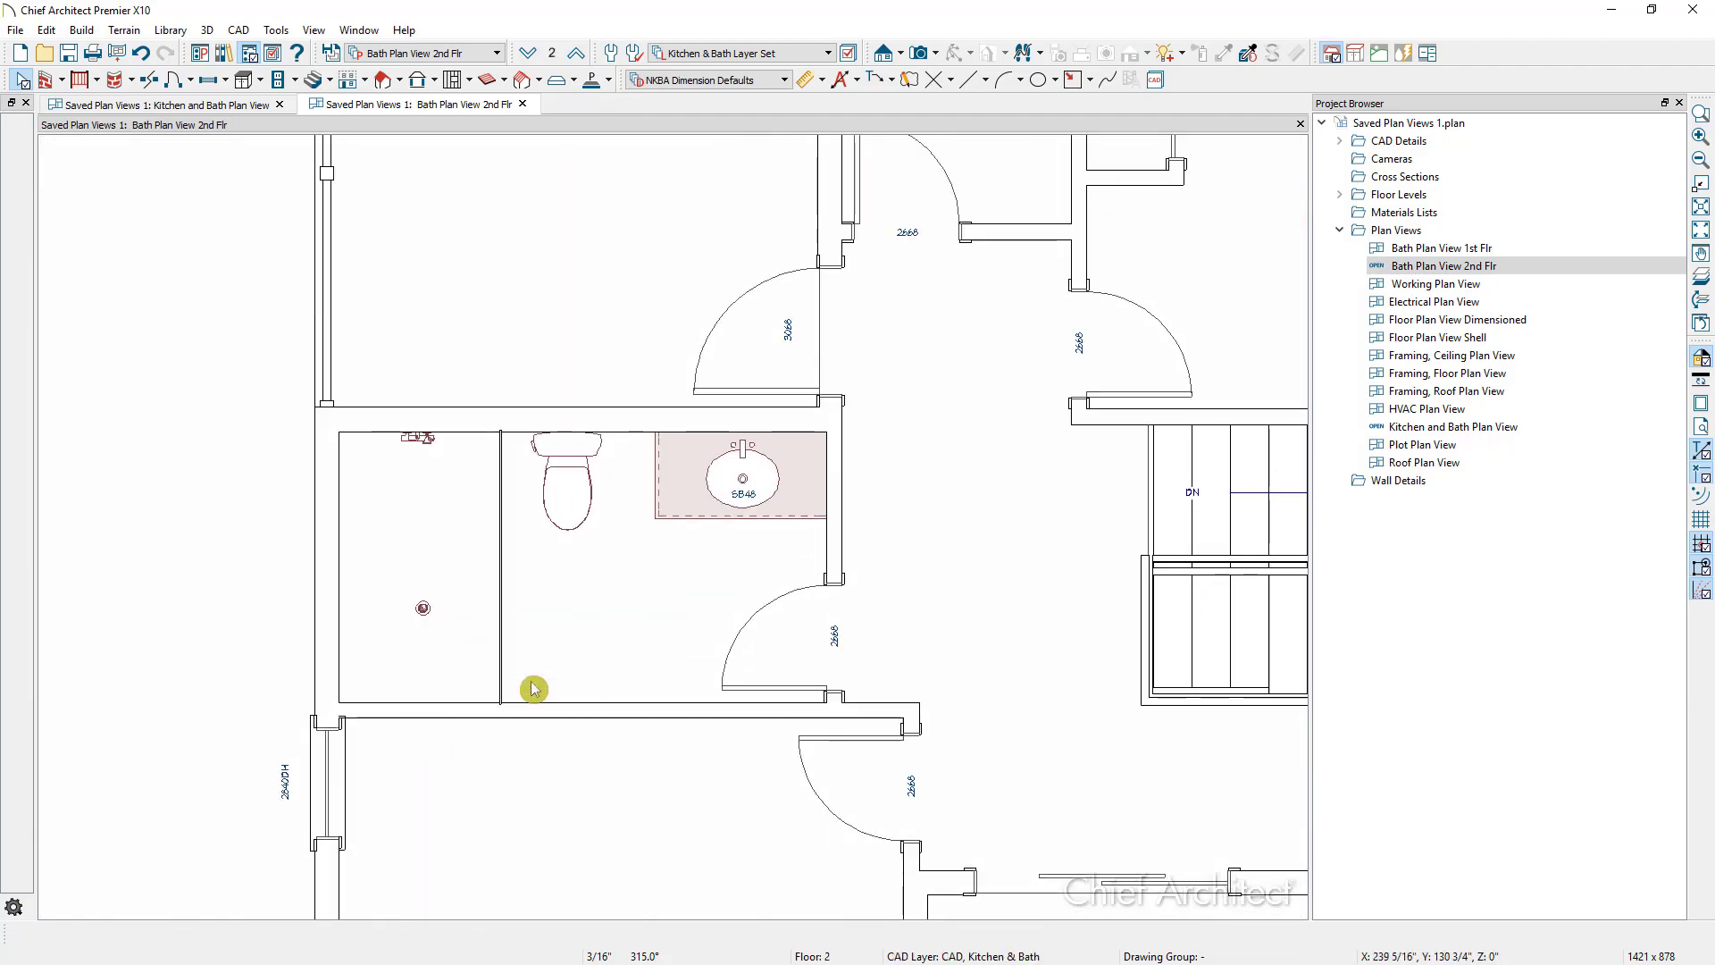
pyautogui.scroll(1, 619, 656)
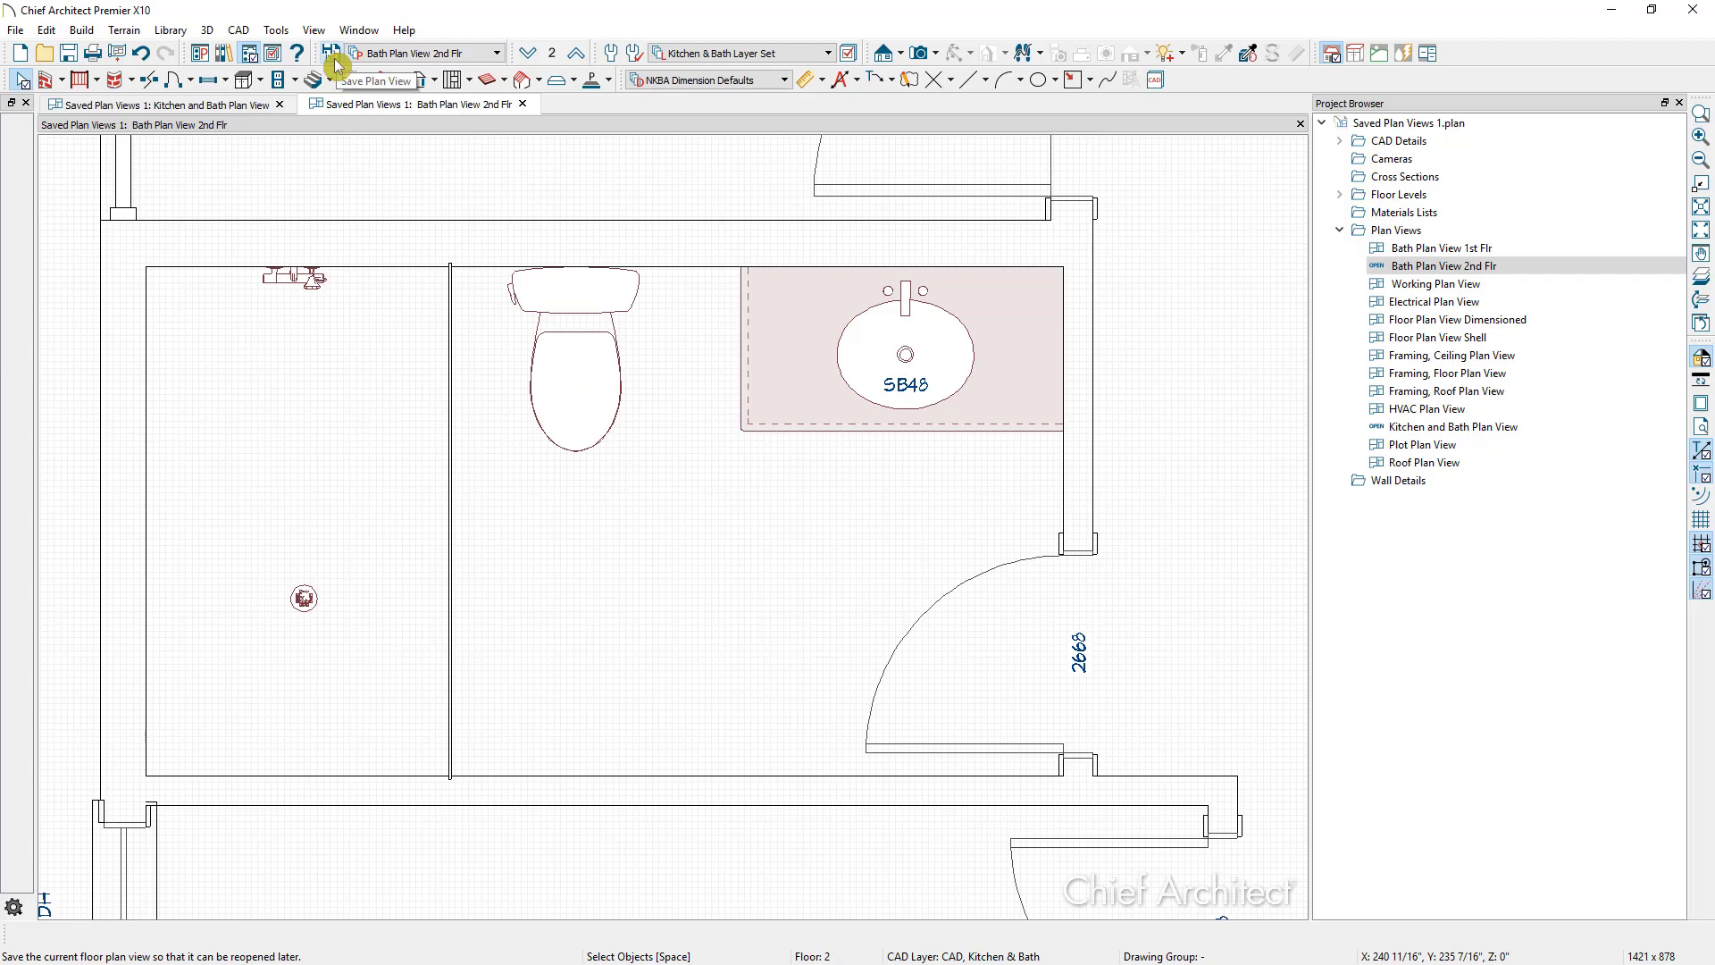
pyautogui.click(1470, 267)
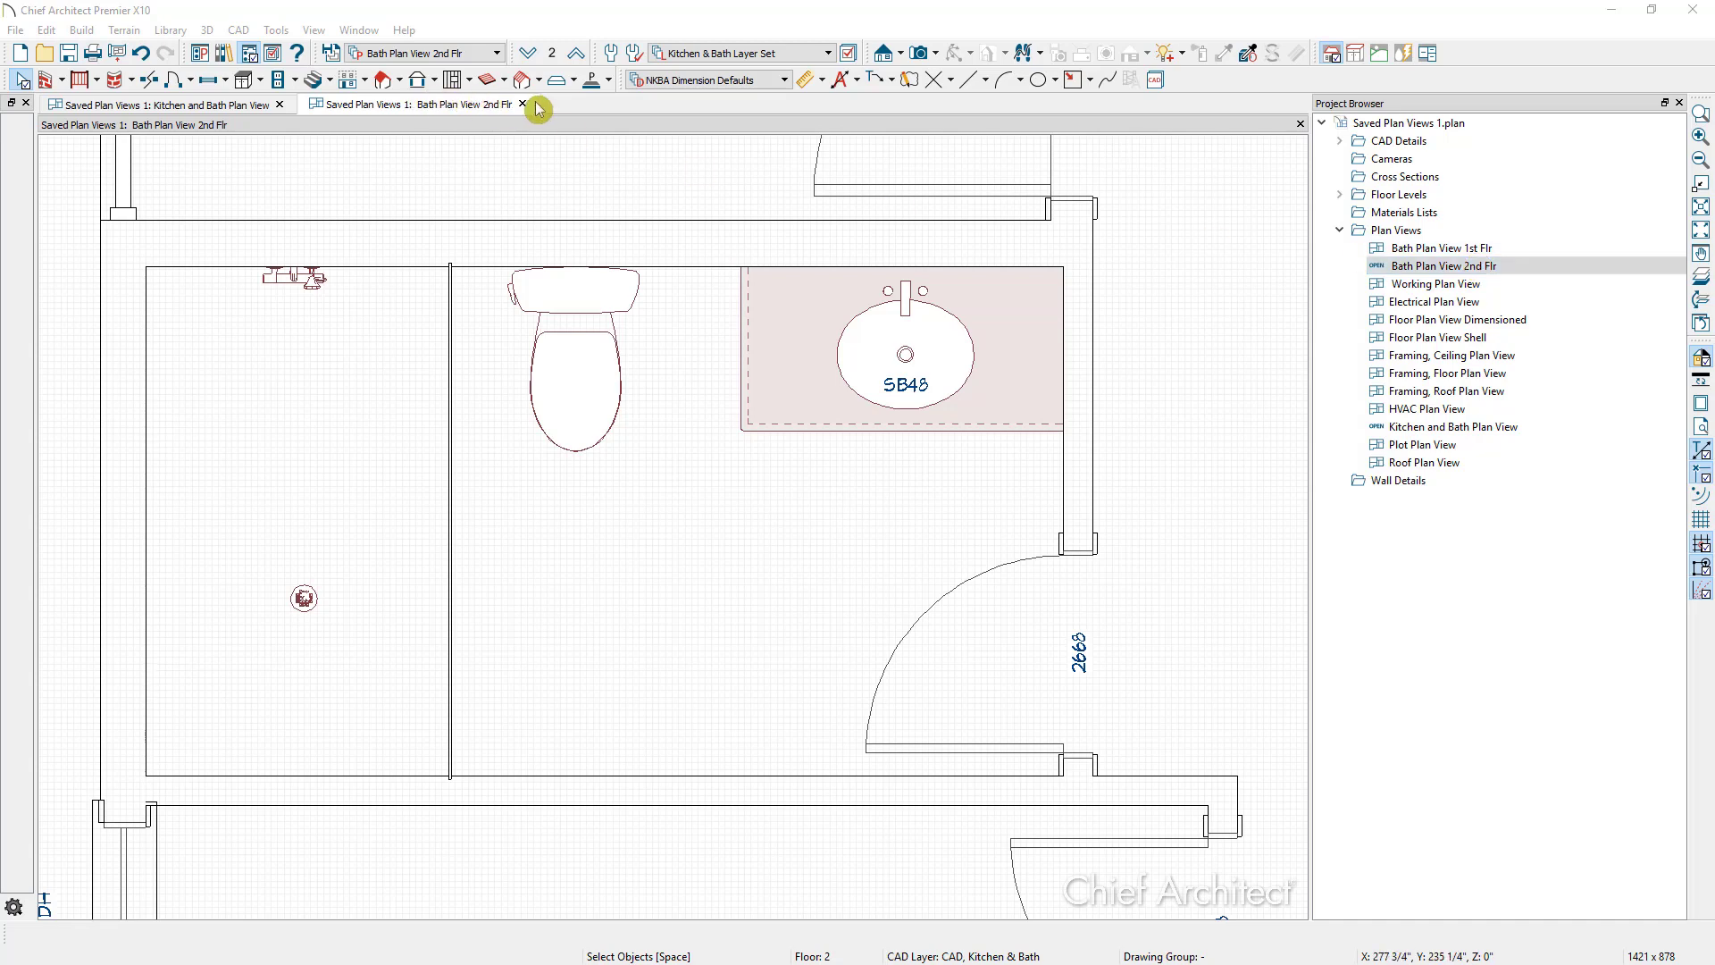
# Close the Kitchen and Bath Plan View keeping its changes, and open the Framing, Floor Plan View
pyautogui.click(282, 106)
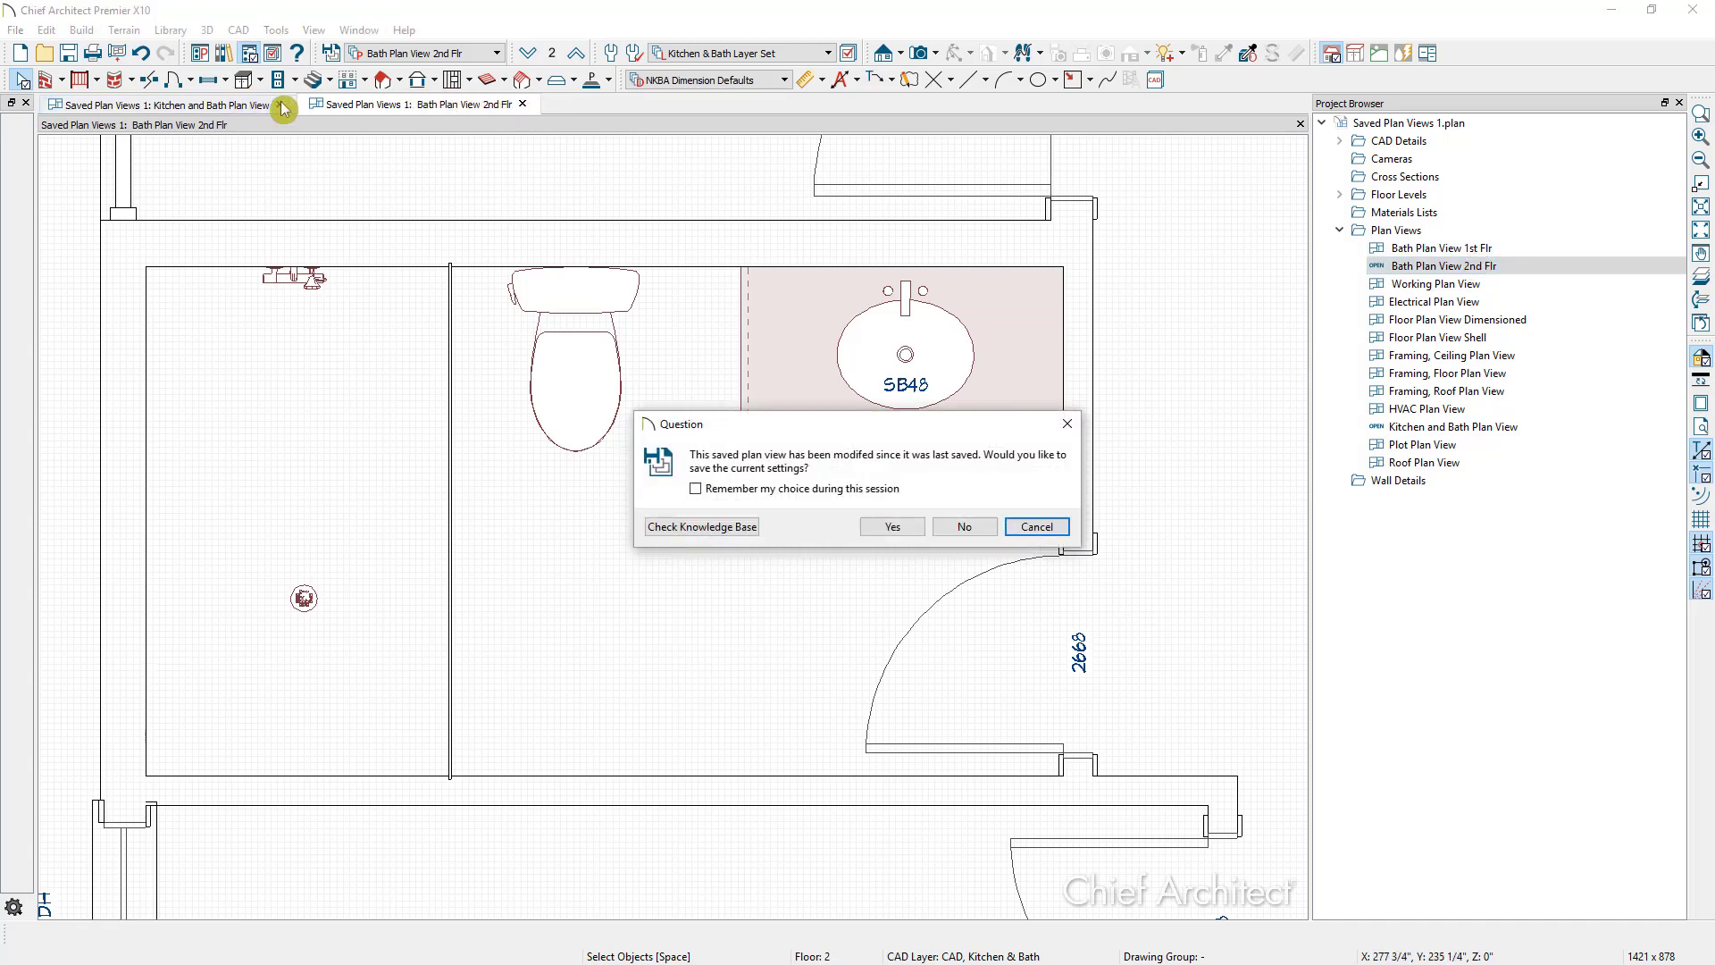
pyautogui.click(891, 533)
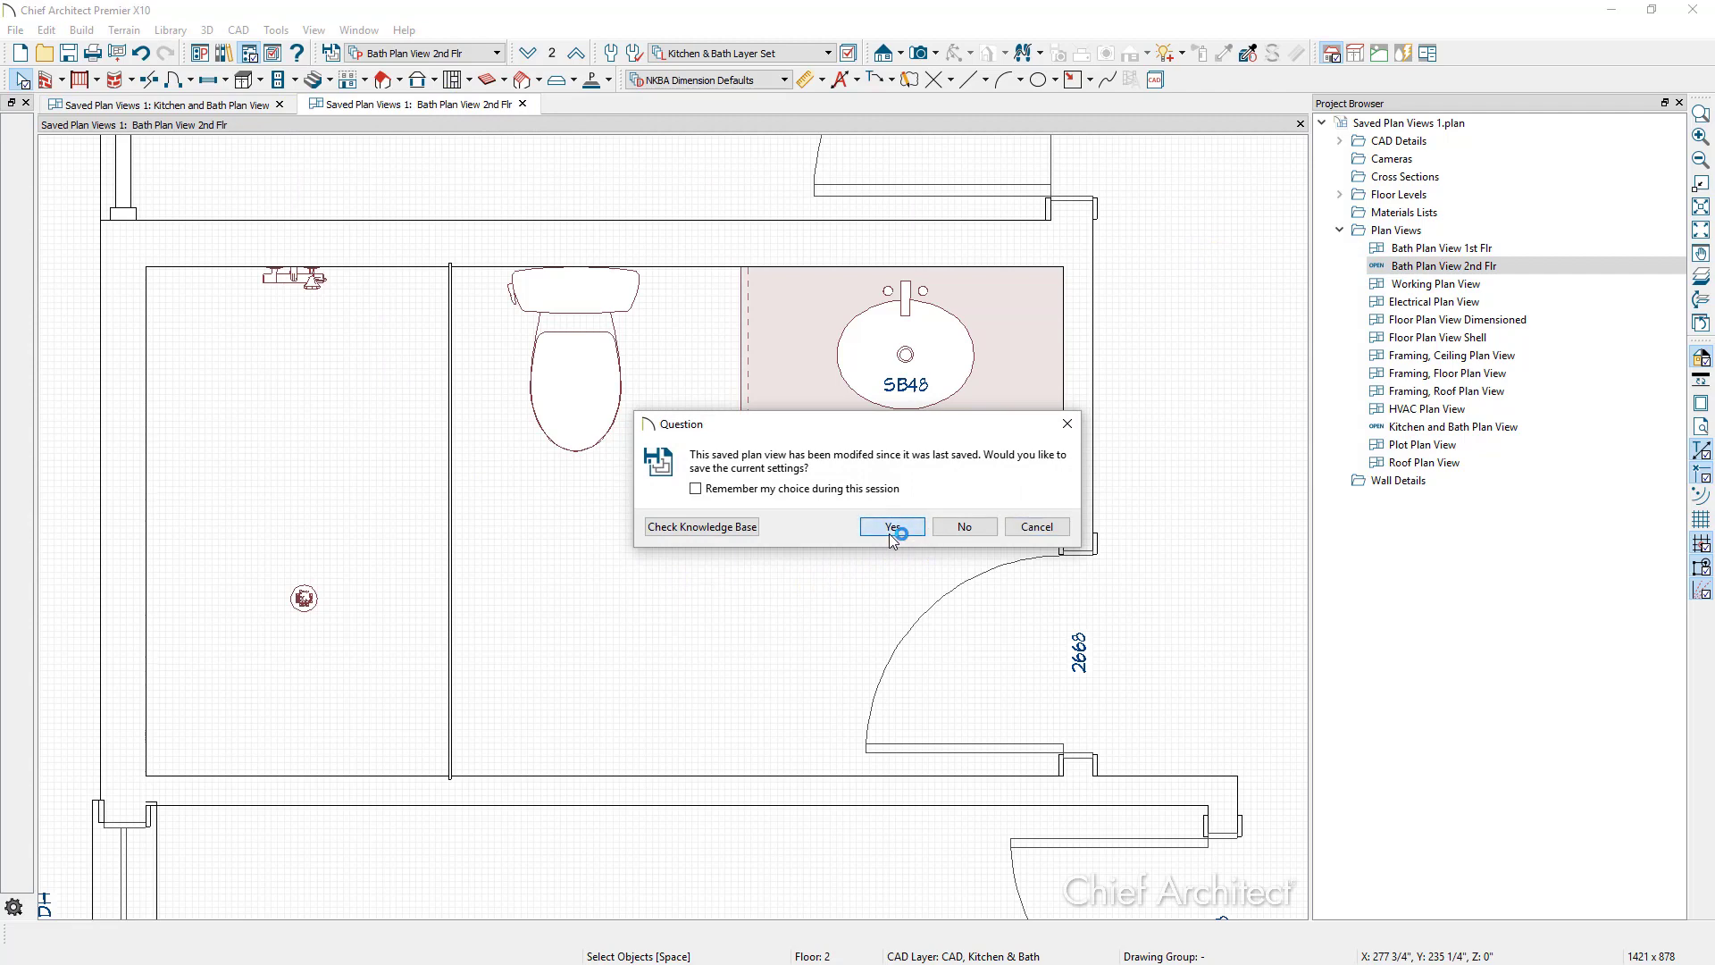
pyautogui.doubleClick(1486, 409)
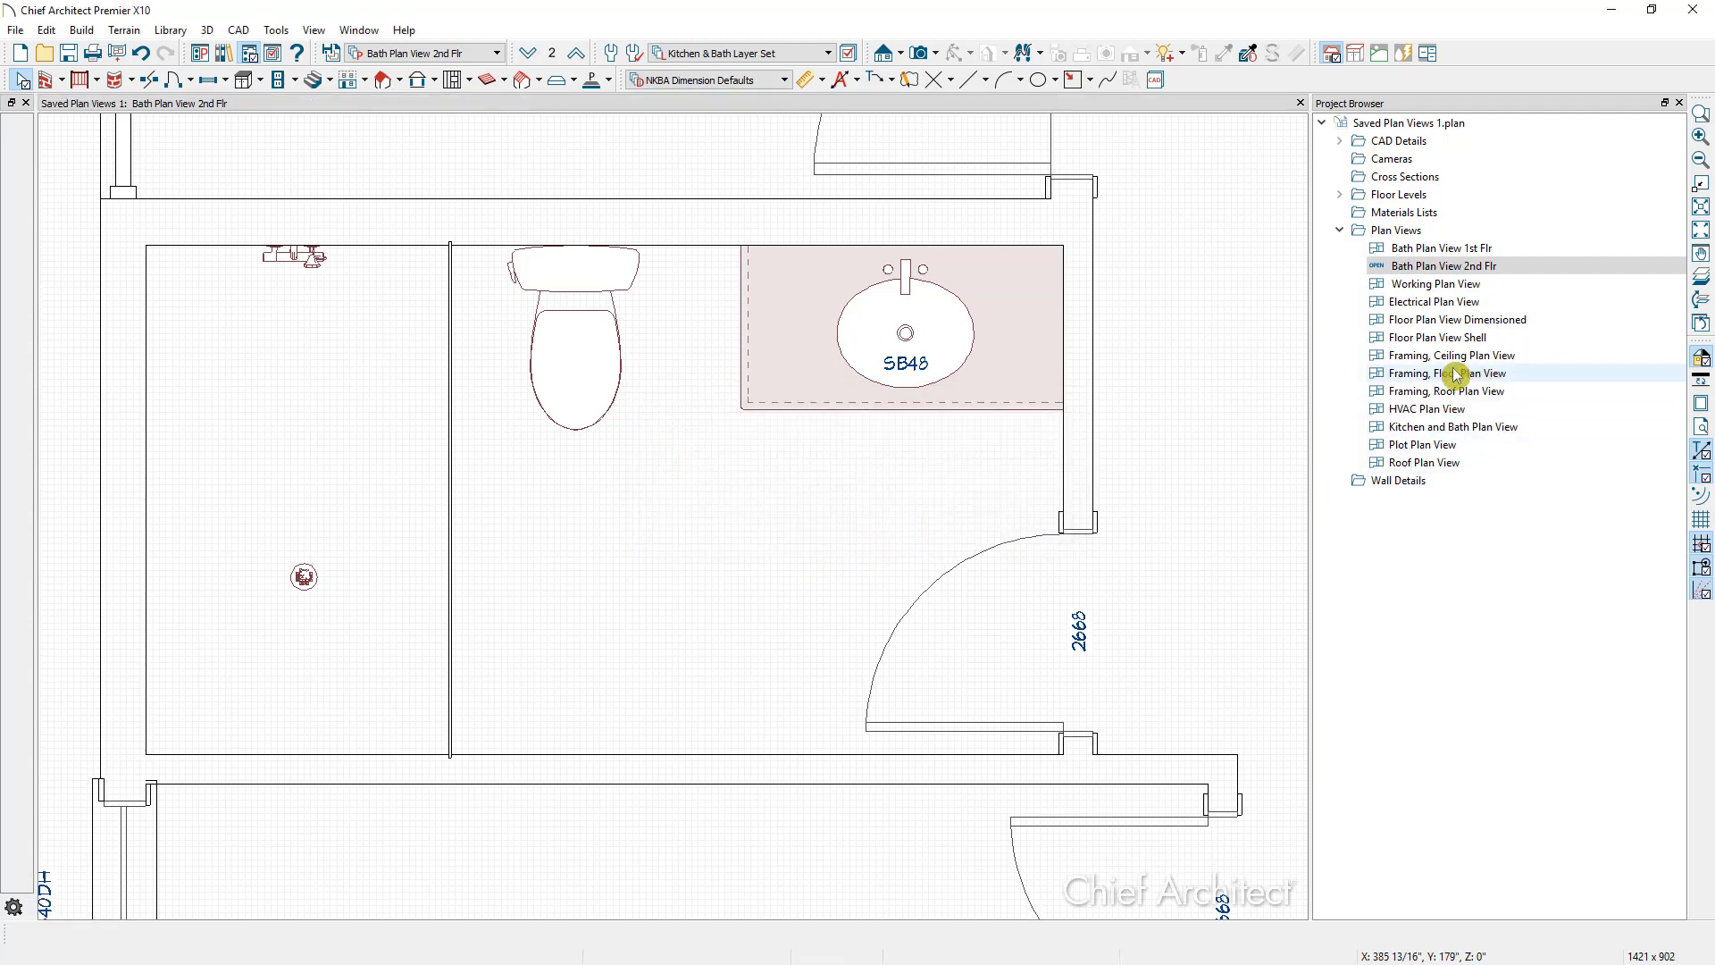
pyautogui.doubleClick(1452, 380)
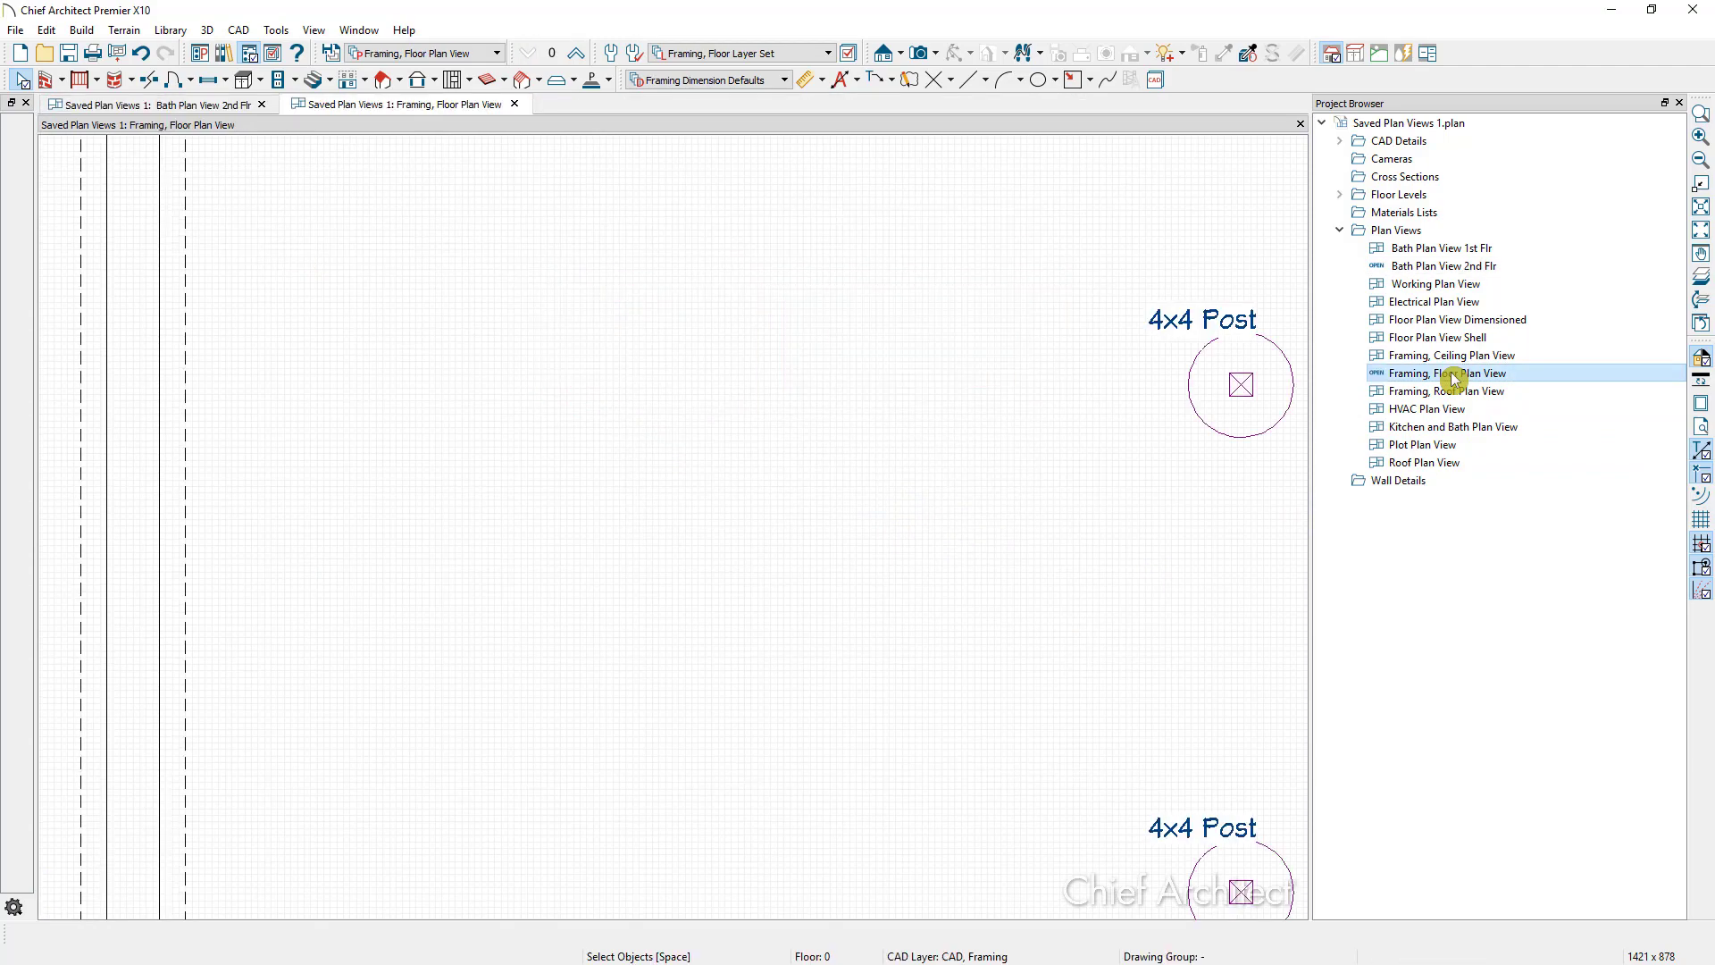
# Move the framing view up to floor 1 and dock it beside the 2nd-floor bath plan
pyautogui.scroll(-5, 325, 547)
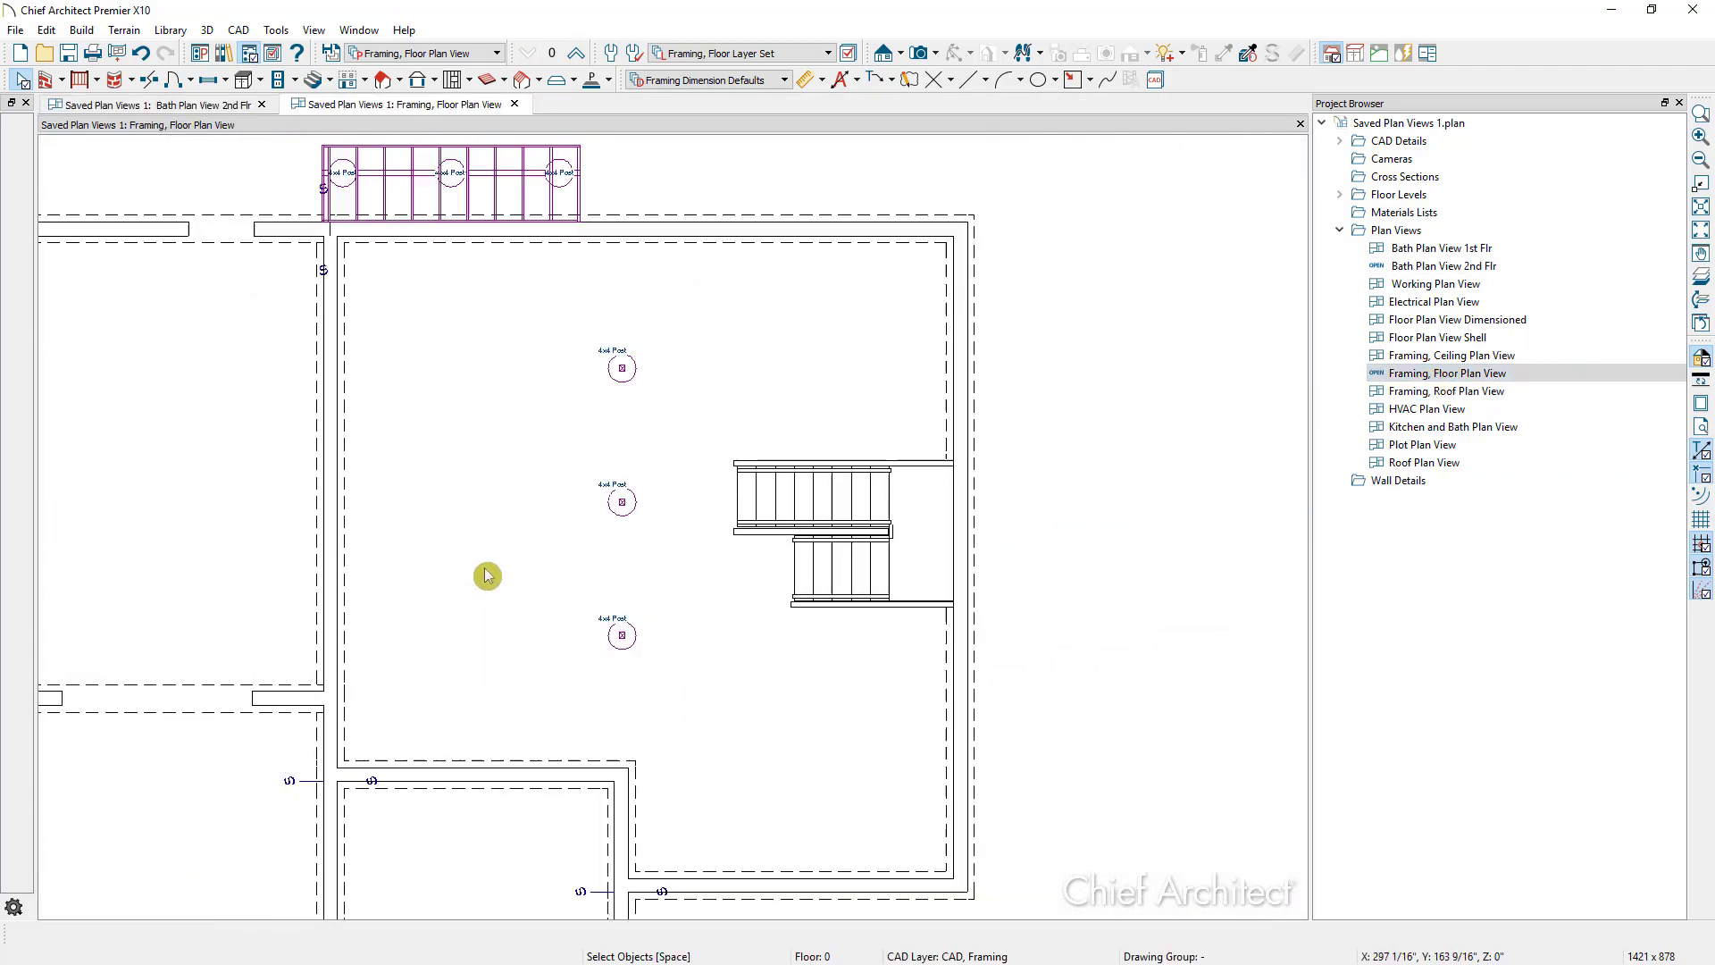
pyautogui.click(578, 55)
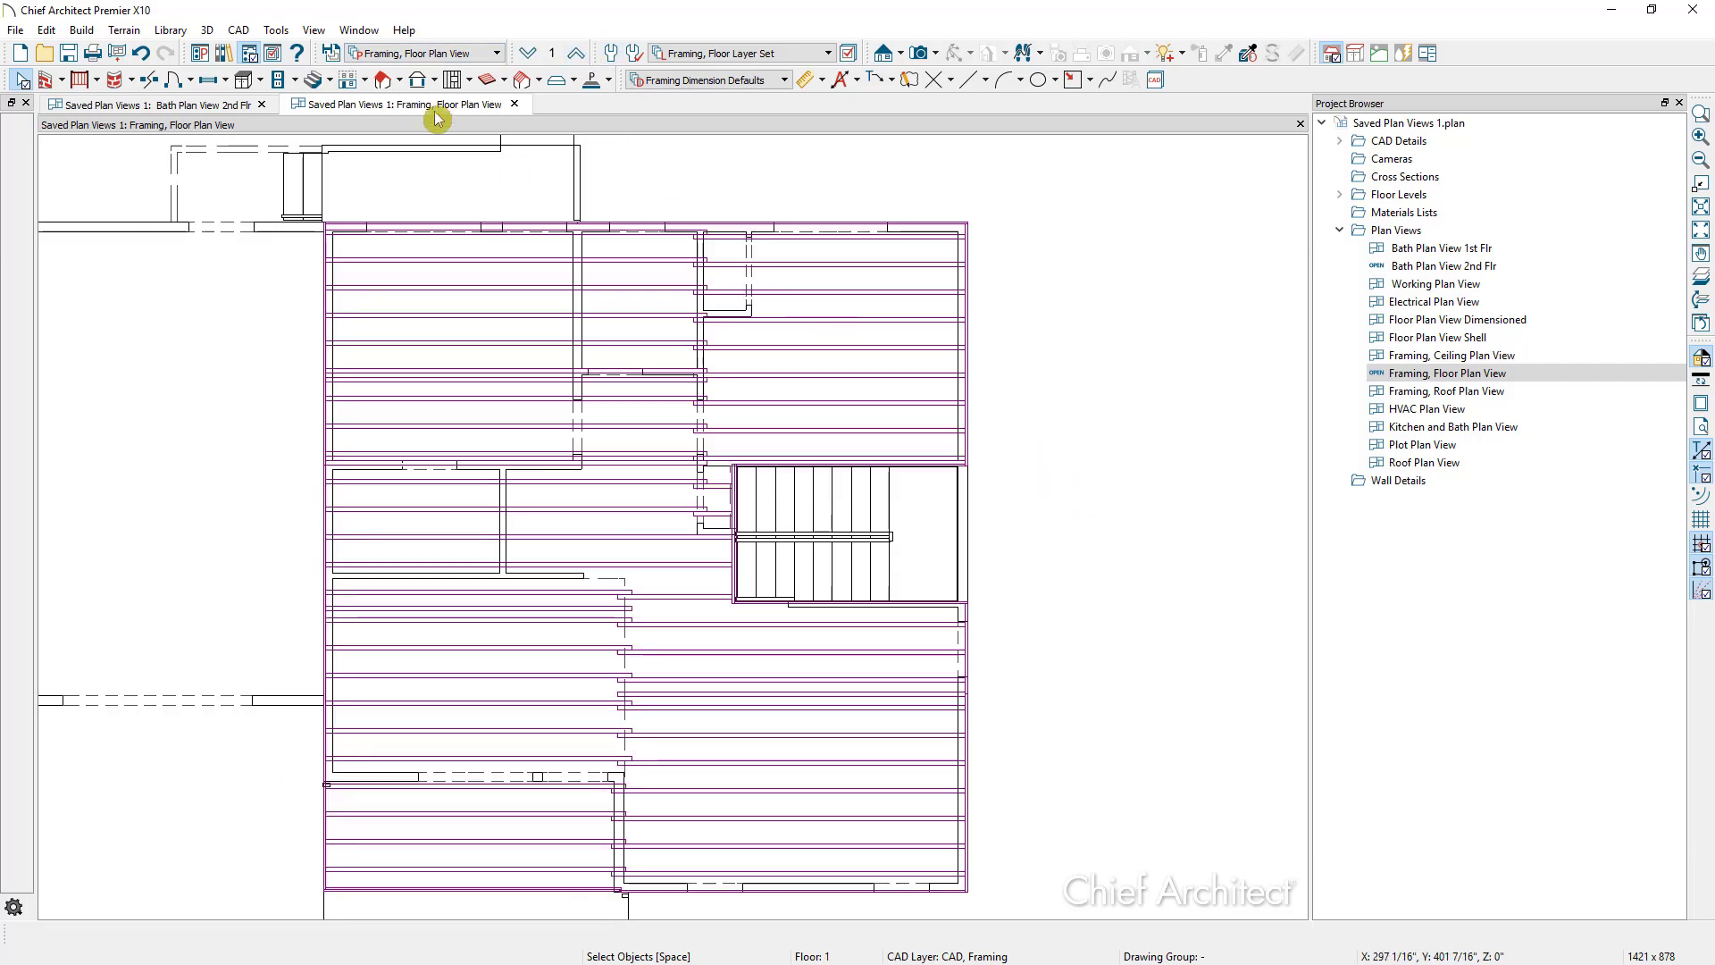
pyautogui.moveTo(420, 111); pyautogui.dragTo(1168, 448)
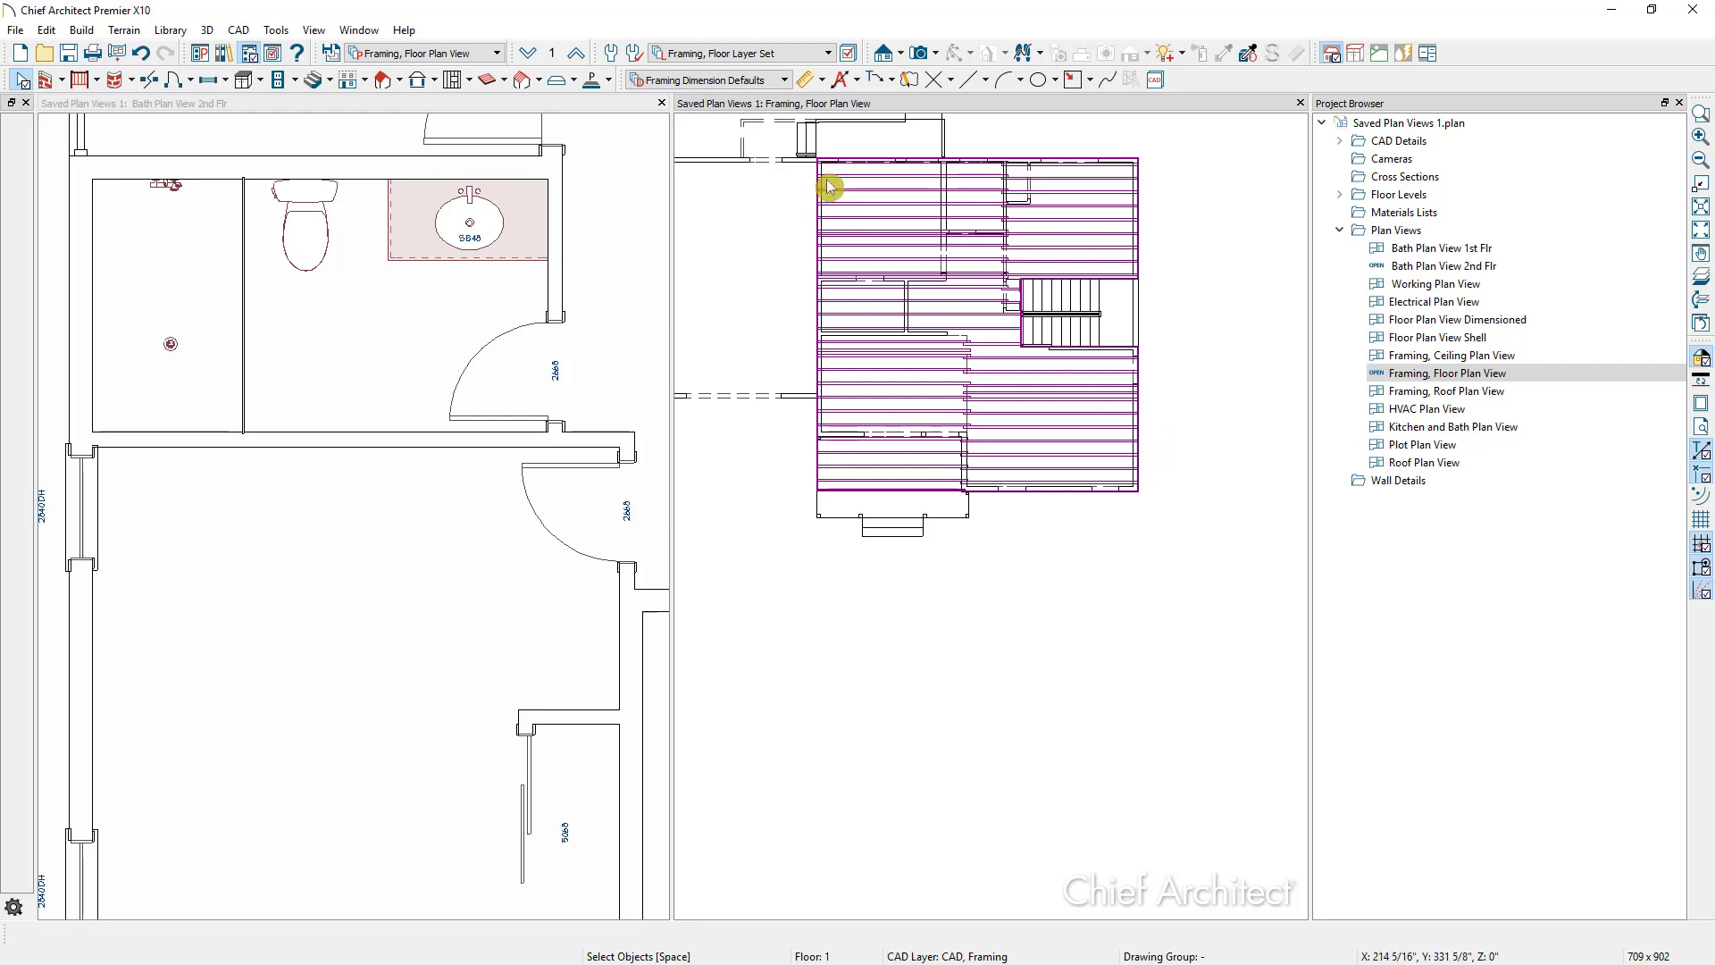
pyautogui.scroll(3, 857, 205)
pyautogui.scroll(2, 287, 153)
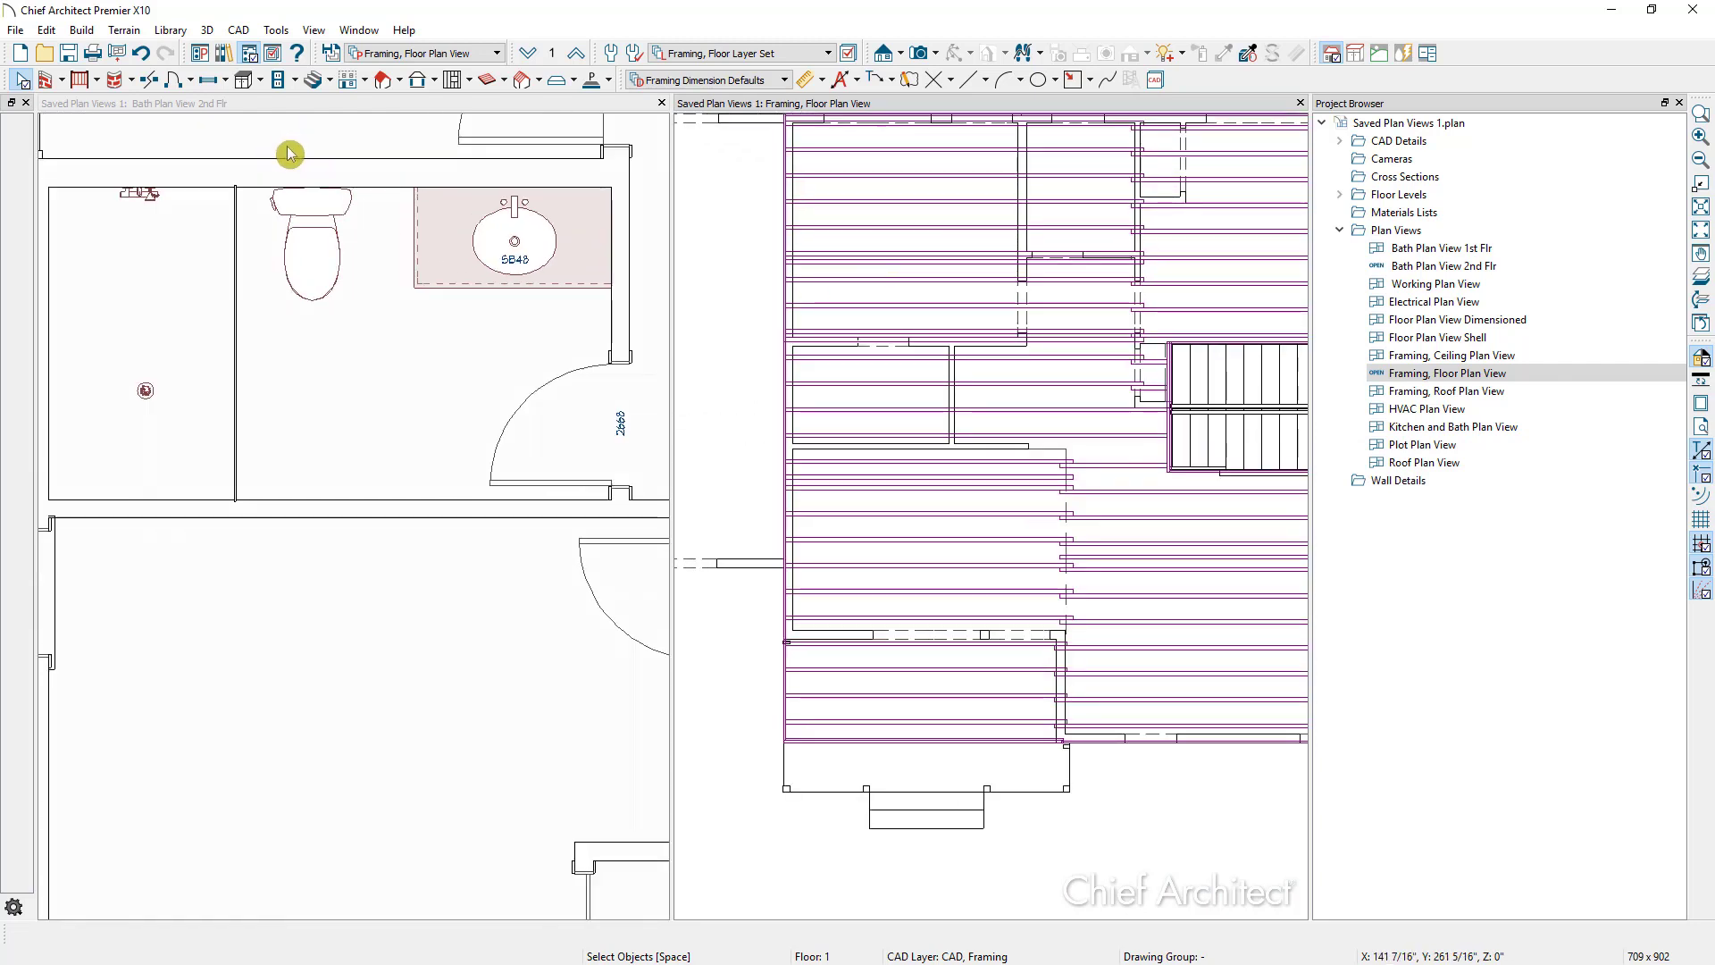
pyautogui.scroll(-1, 429, 681)
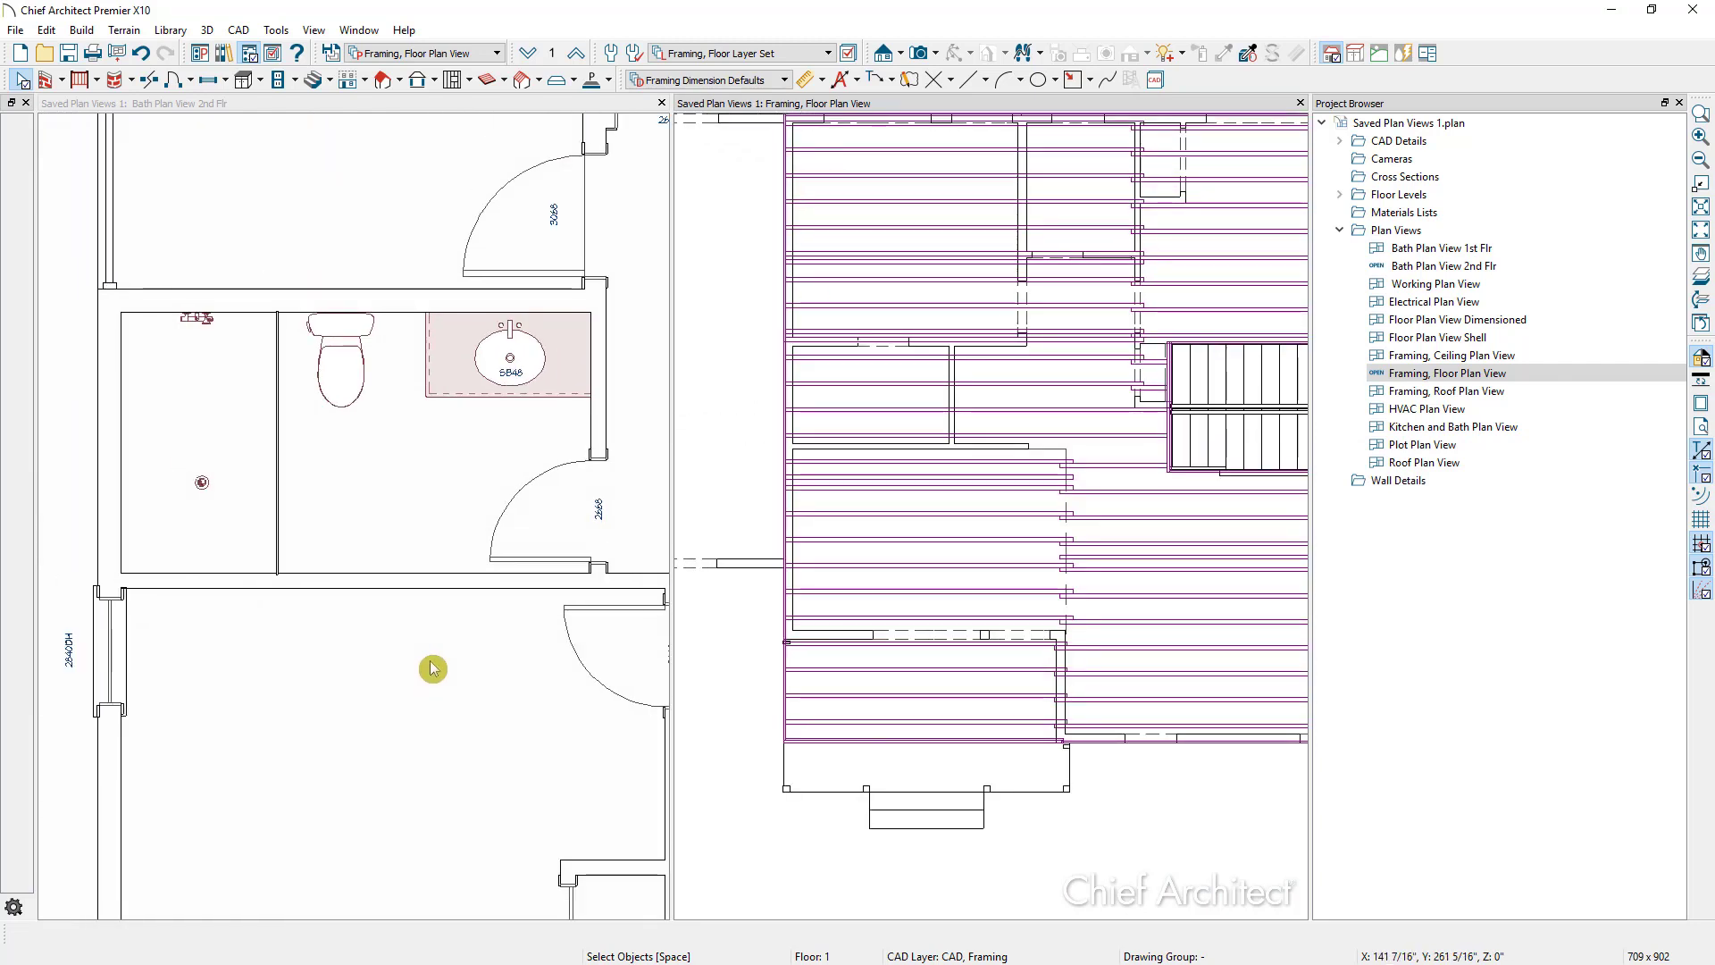
pyautogui.click(727, 456)
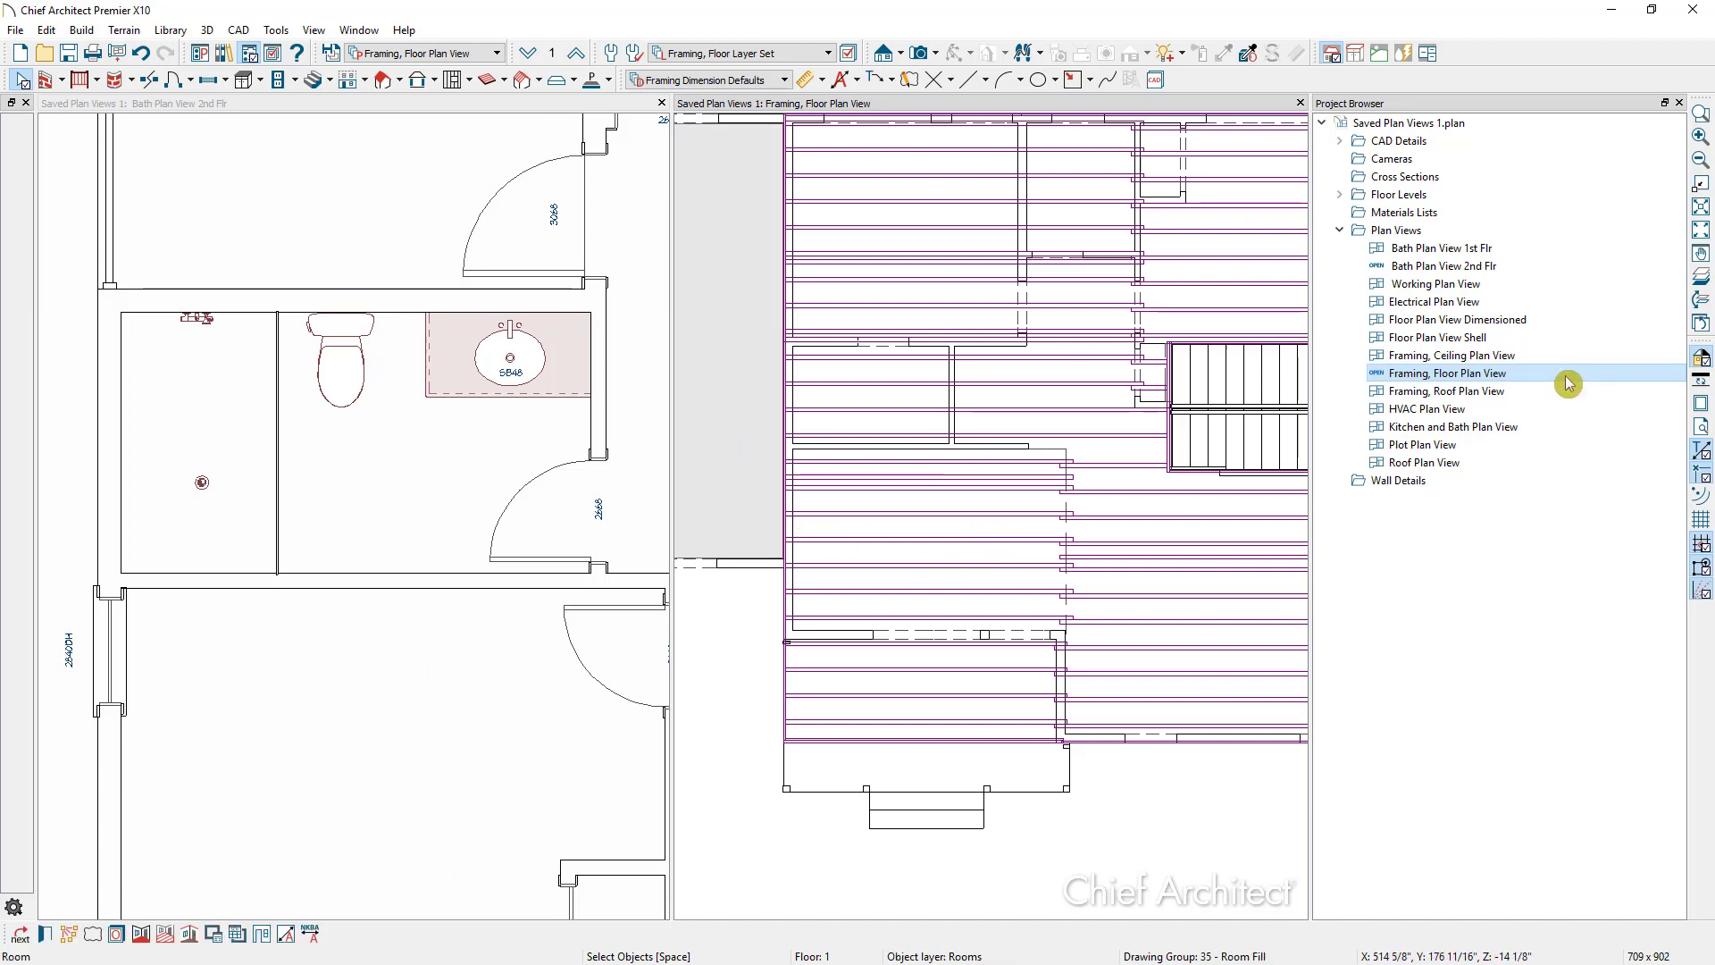
pyautogui.rightClick(1496, 382)
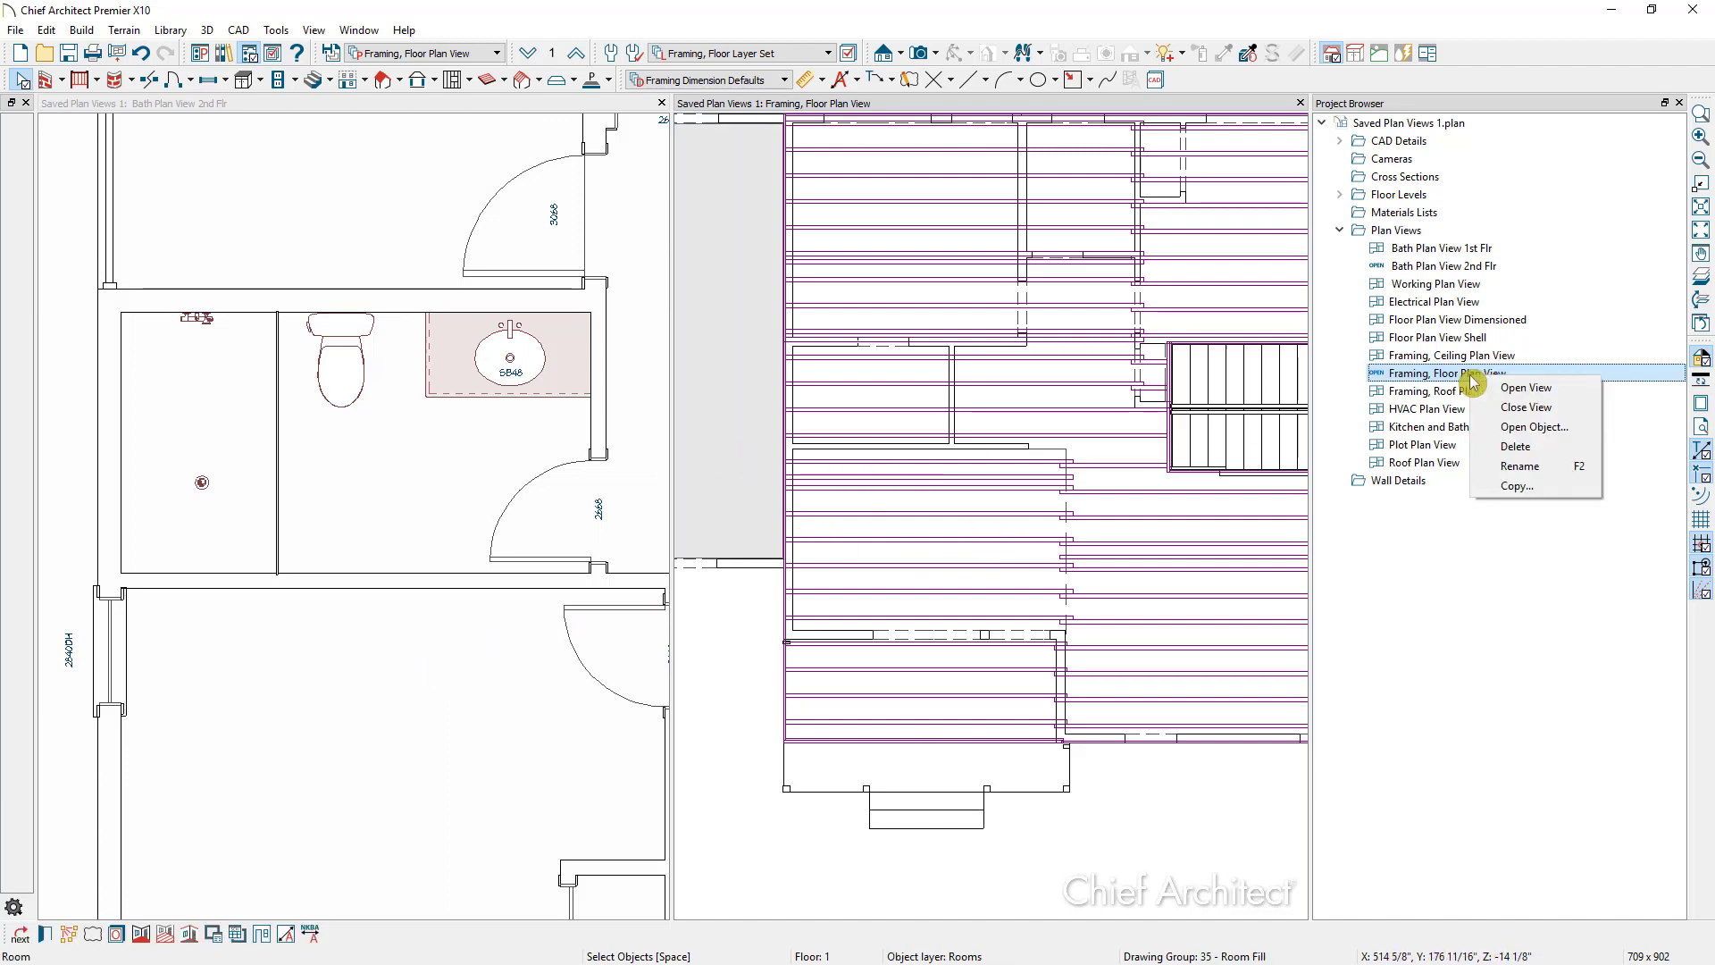
# Turn on Show Reference Floor for the framing view, with 2nd Floor as the reference
pyautogui.click(1554, 429)
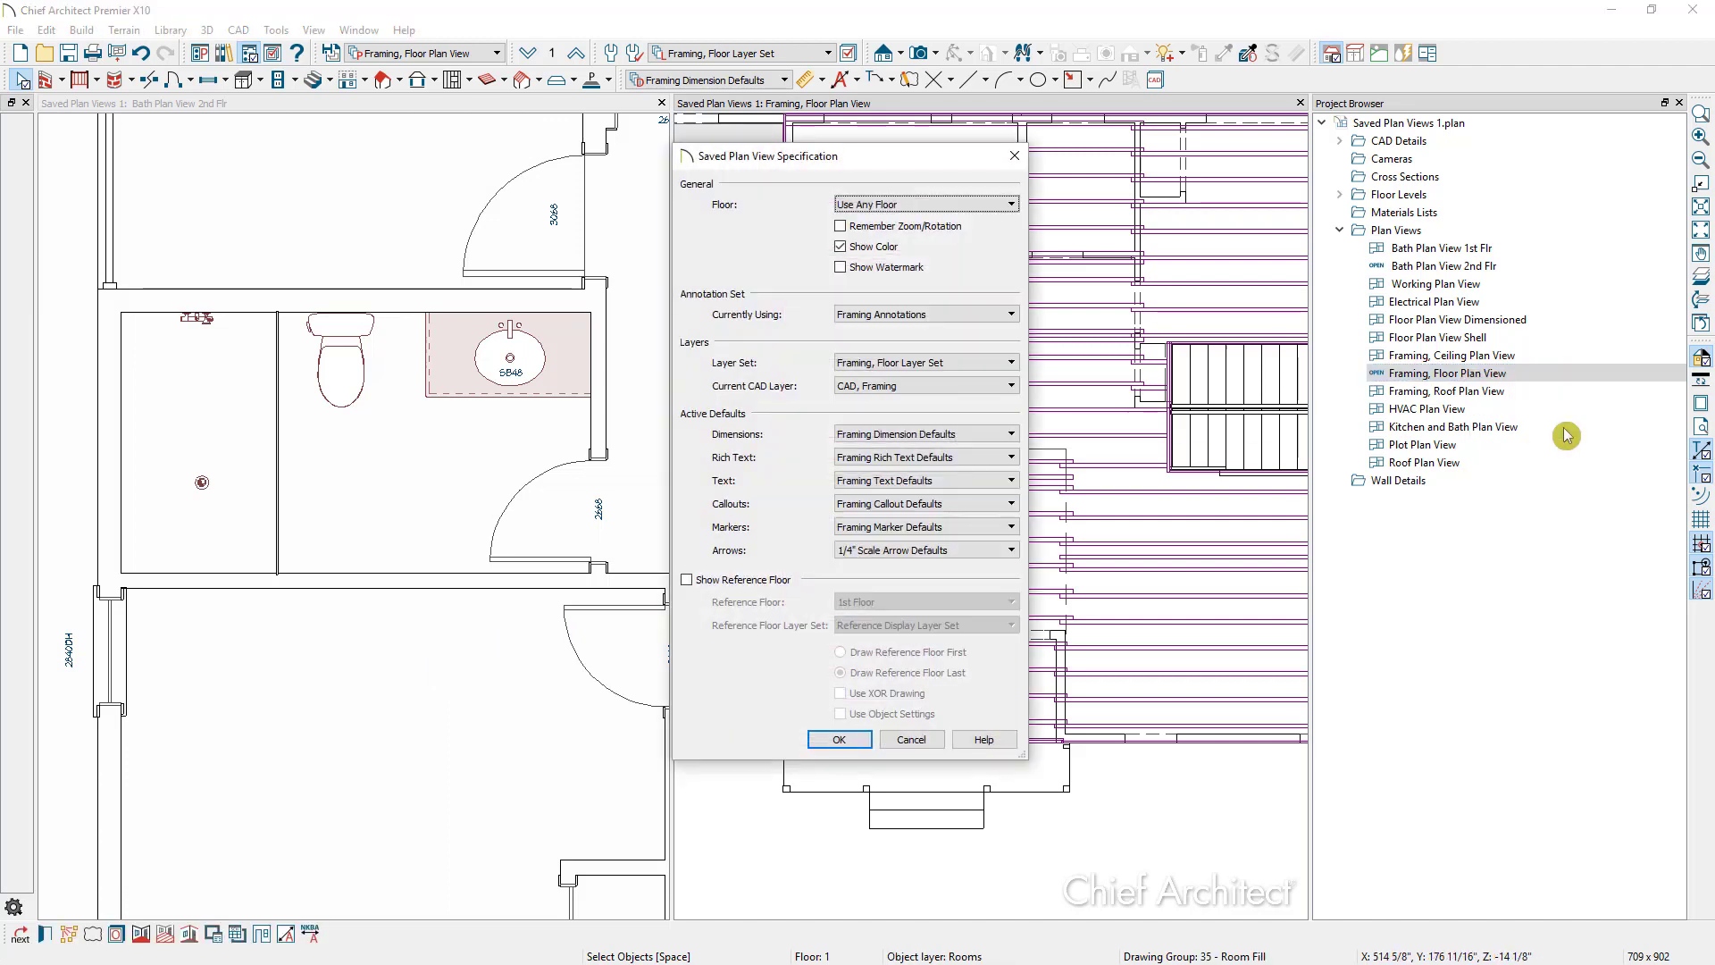
pyautogui.click(714, 579)
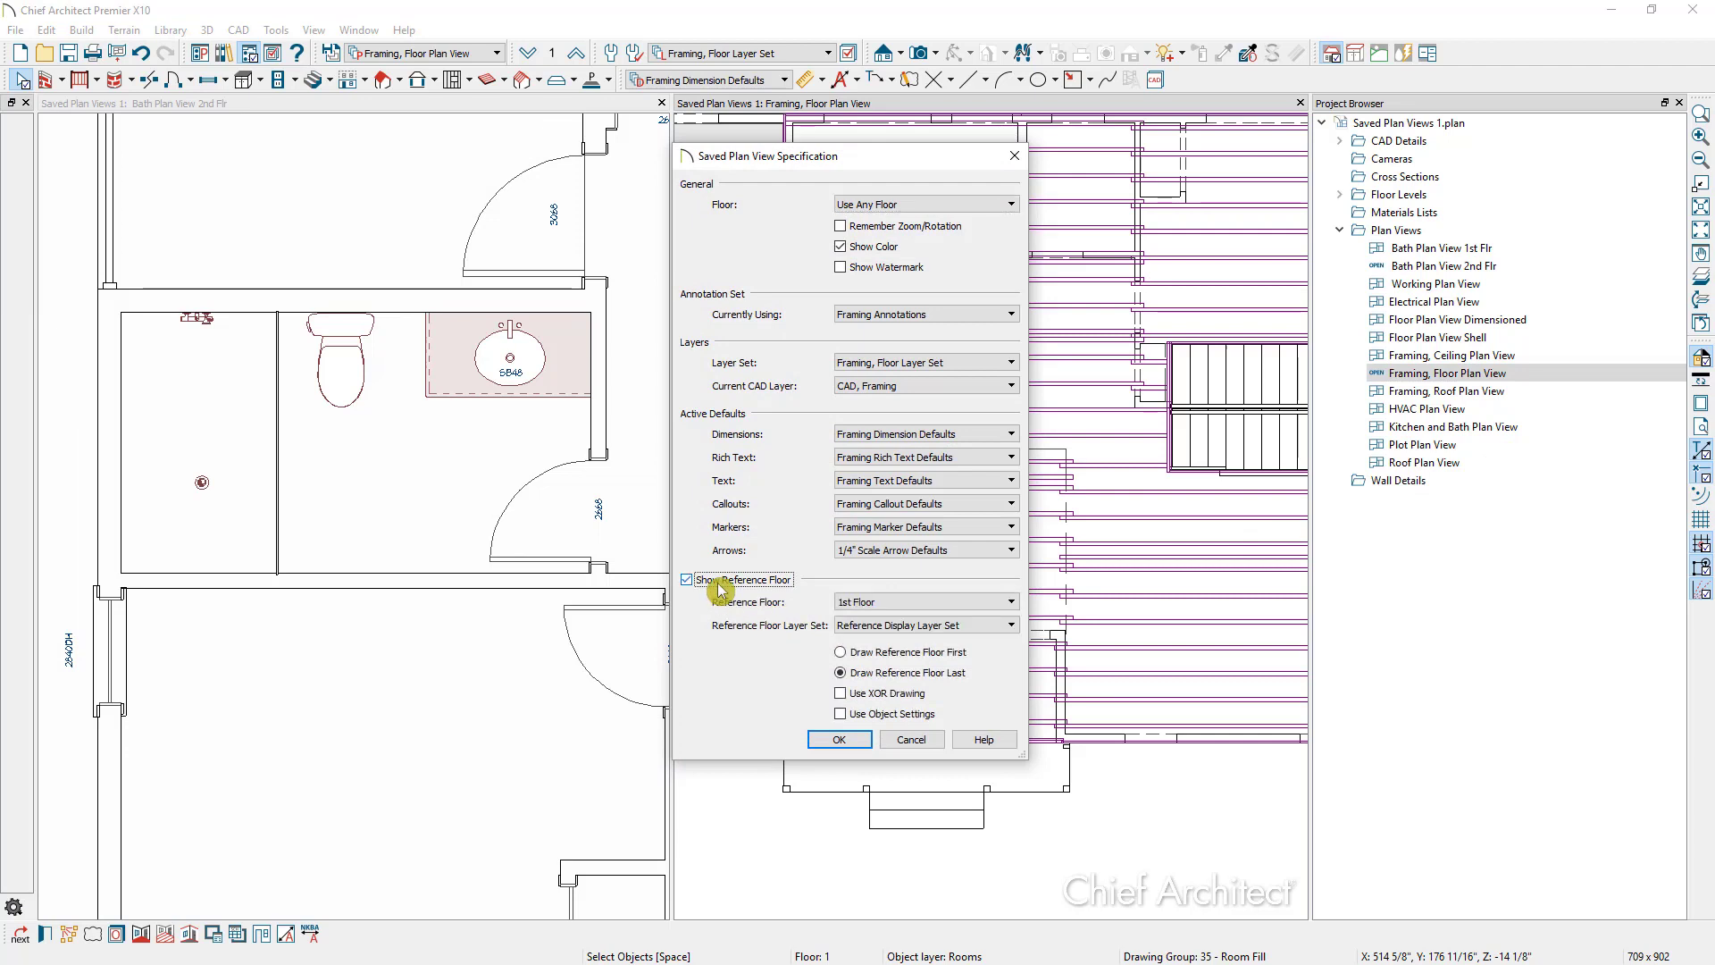
pyautogui.click(898, 603)
pyautogui.click(885, 650)
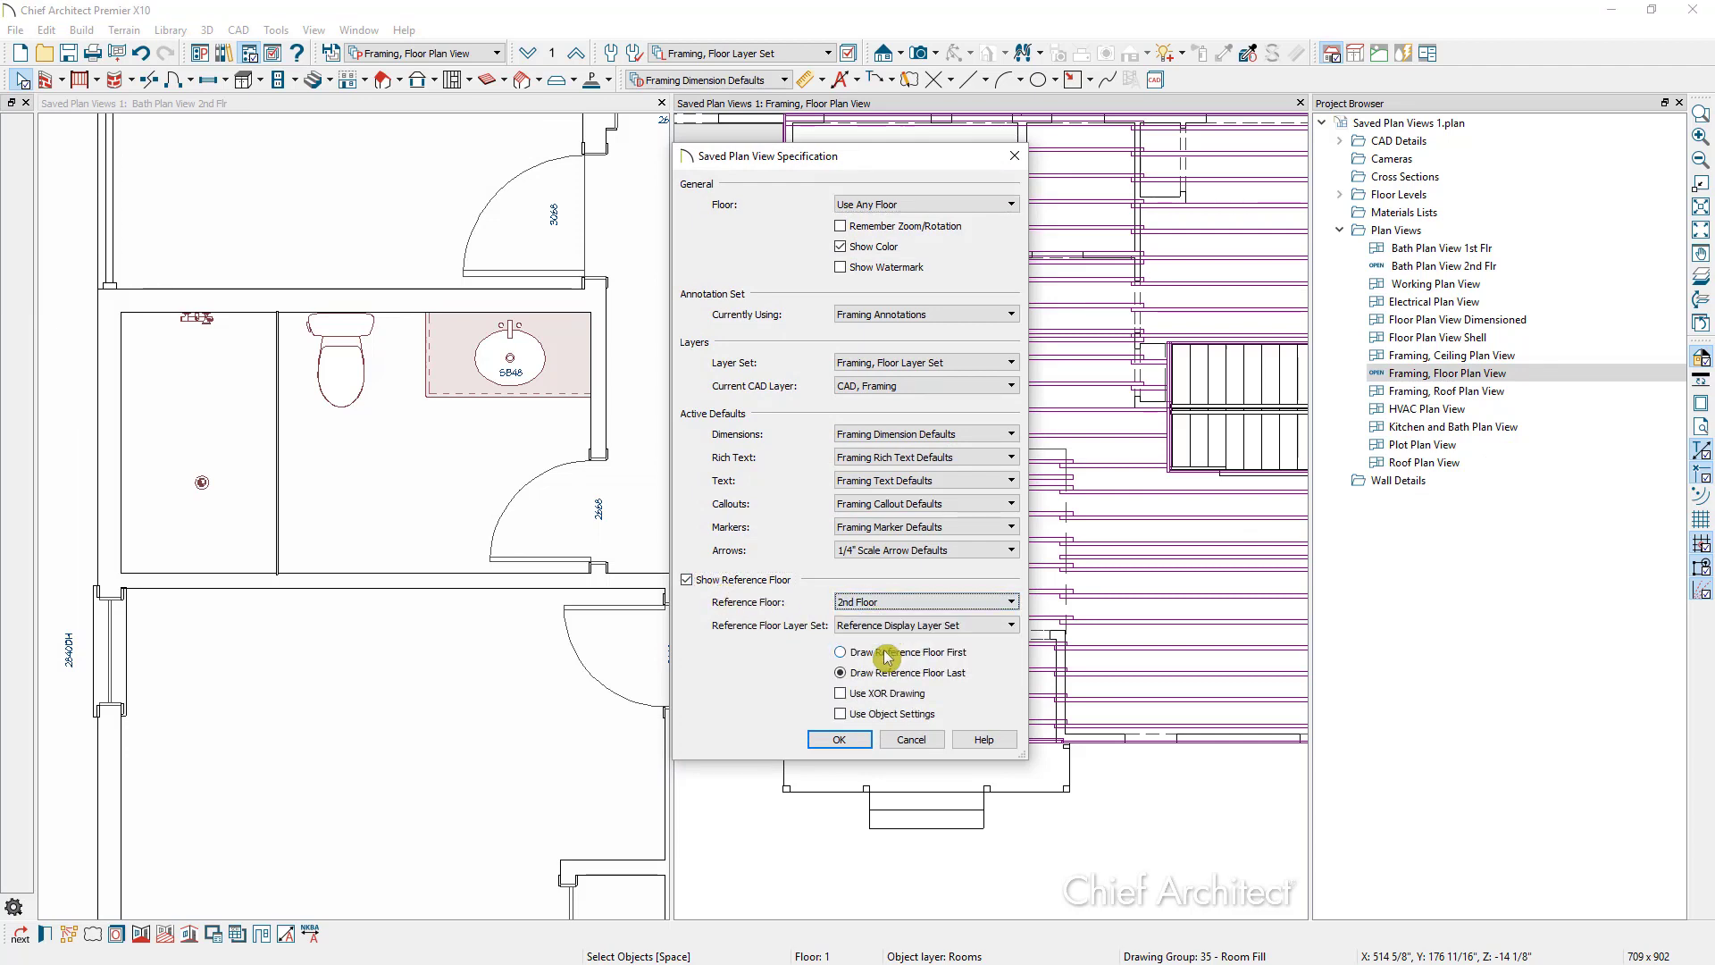
pyautogui.click(833, 743)
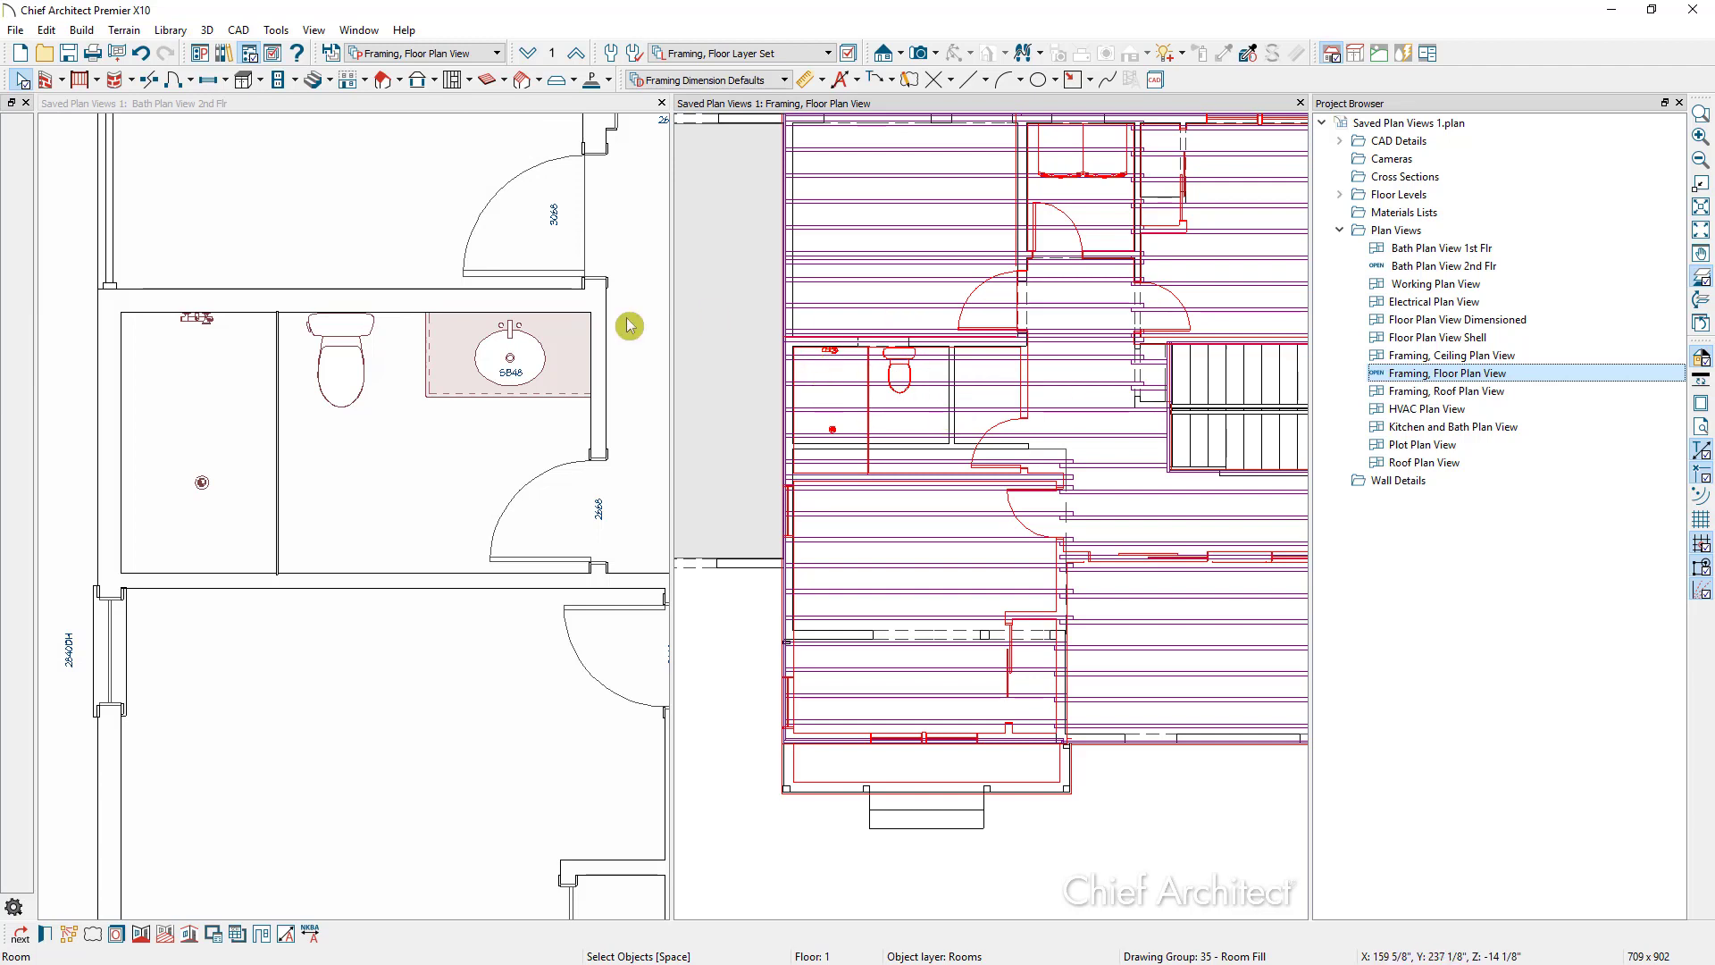
pyautogui.click(346, 371)
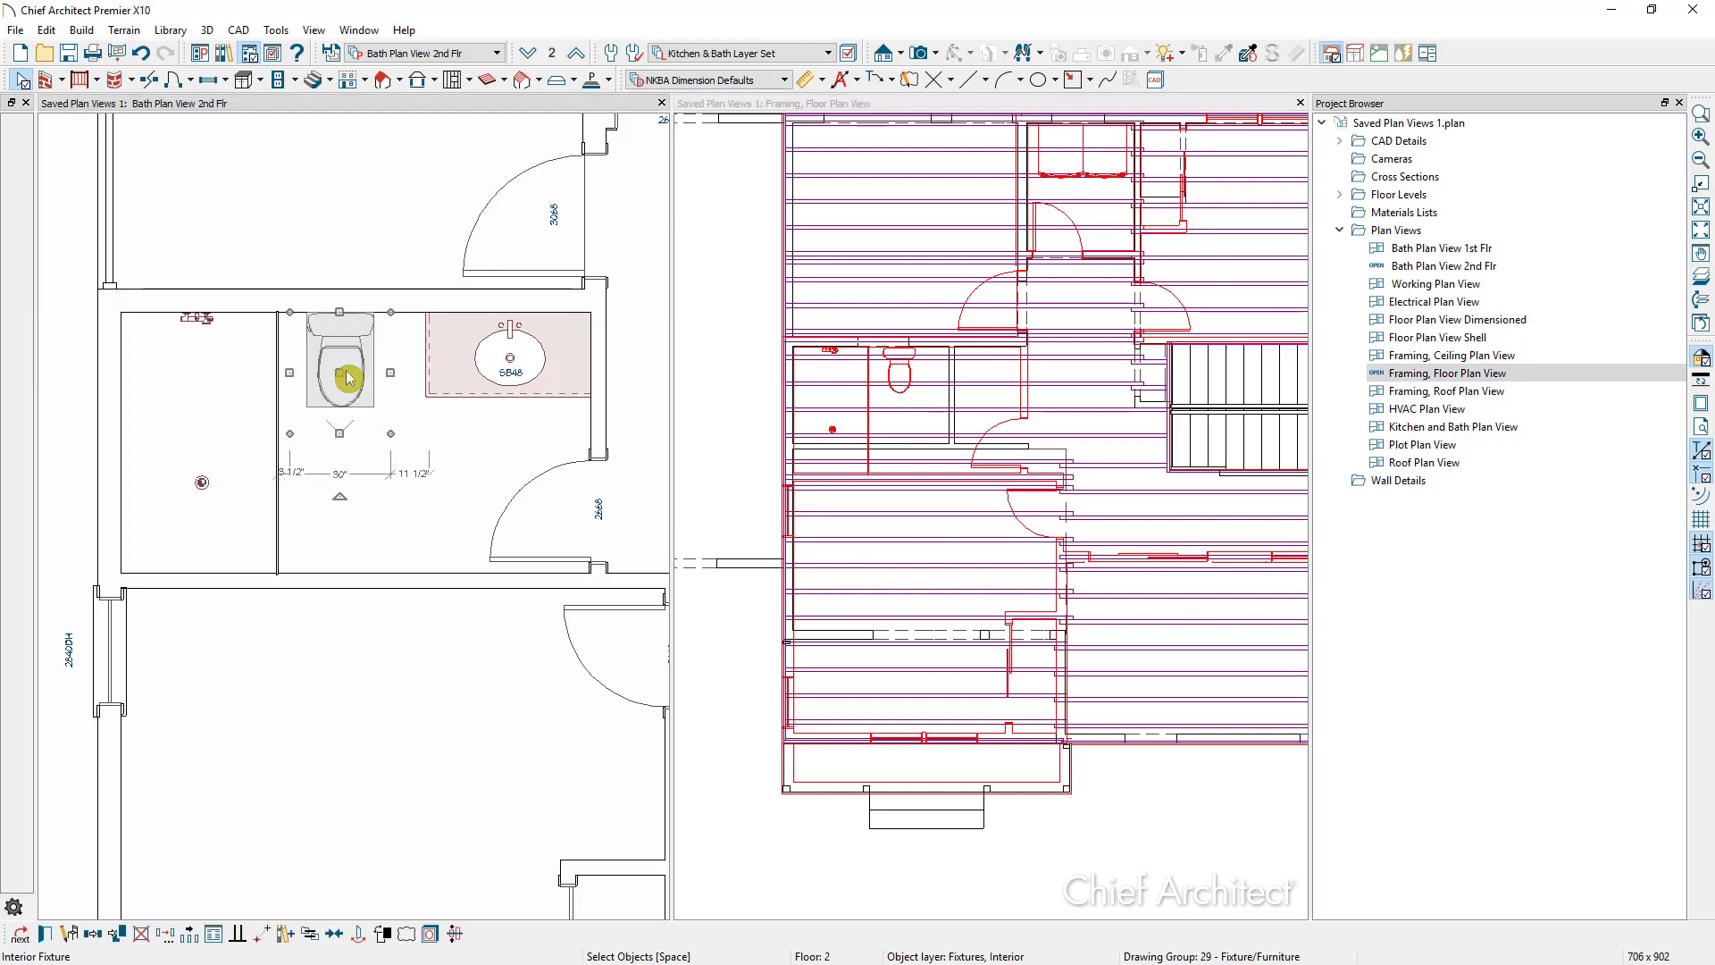
# Select the 2nd-floor toilet and nudge it slightly to the right
pyautogui.click(348, 369)
pyautogui.moveTo(348, 369); pyautogui.dragTo(345, 368)
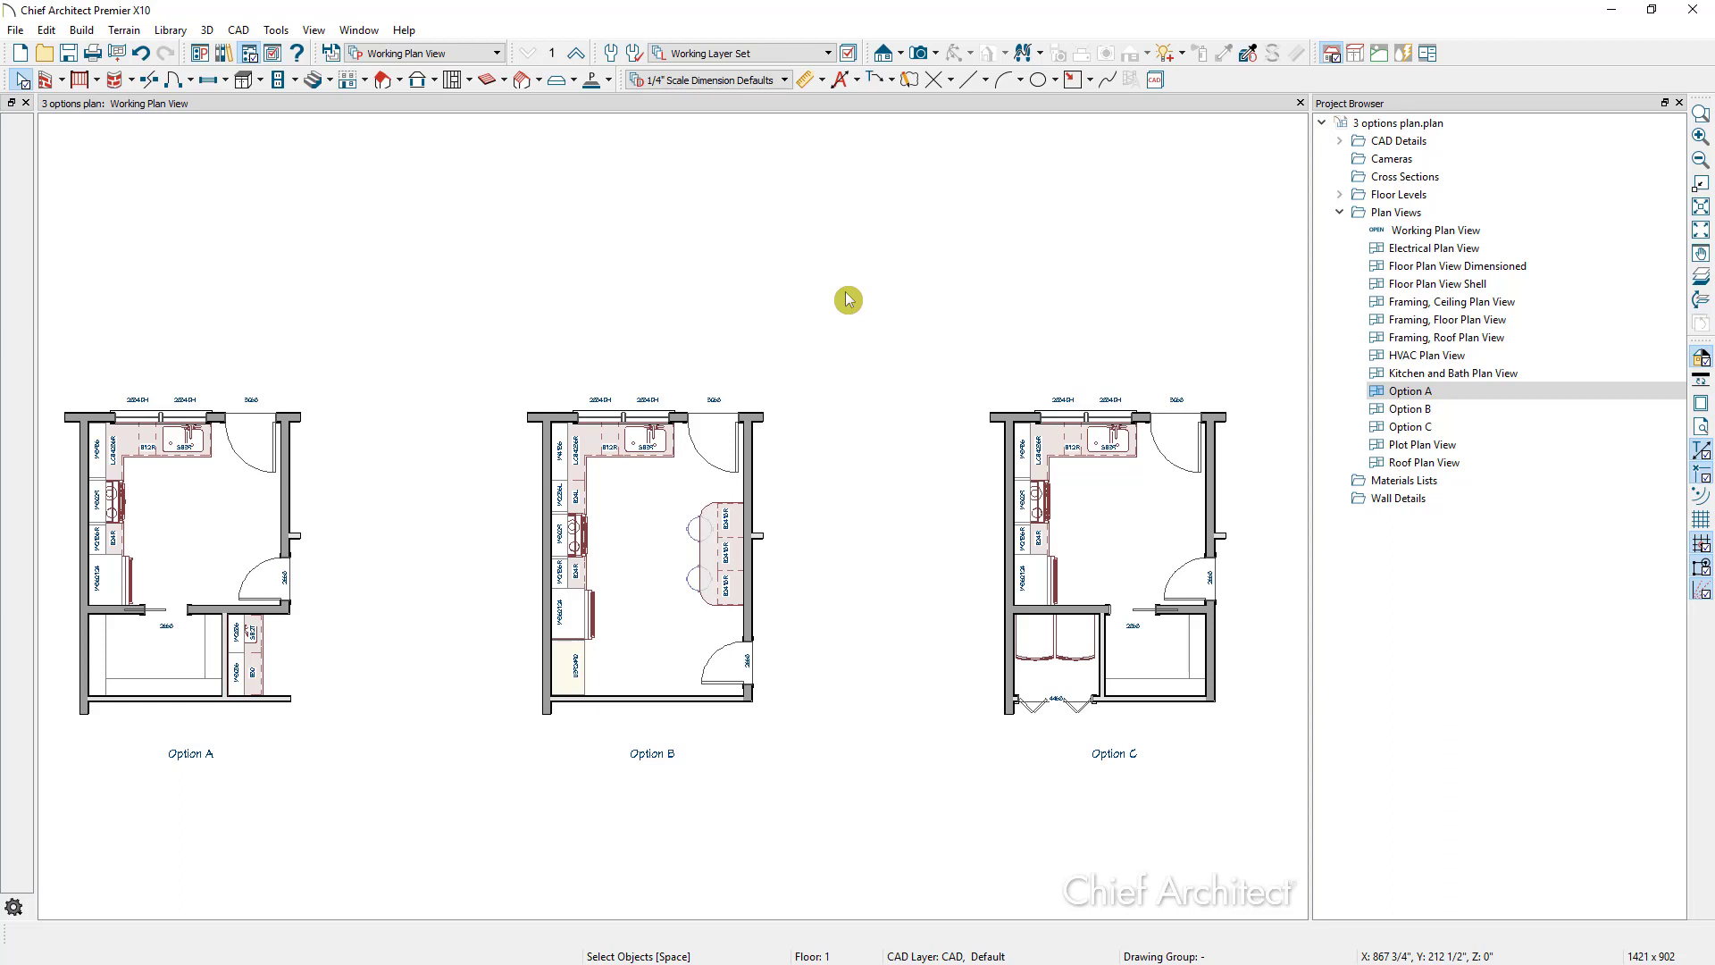
# Show the Option A, Option B and Option C saved views one after another
pyautogui.click(467, 52)
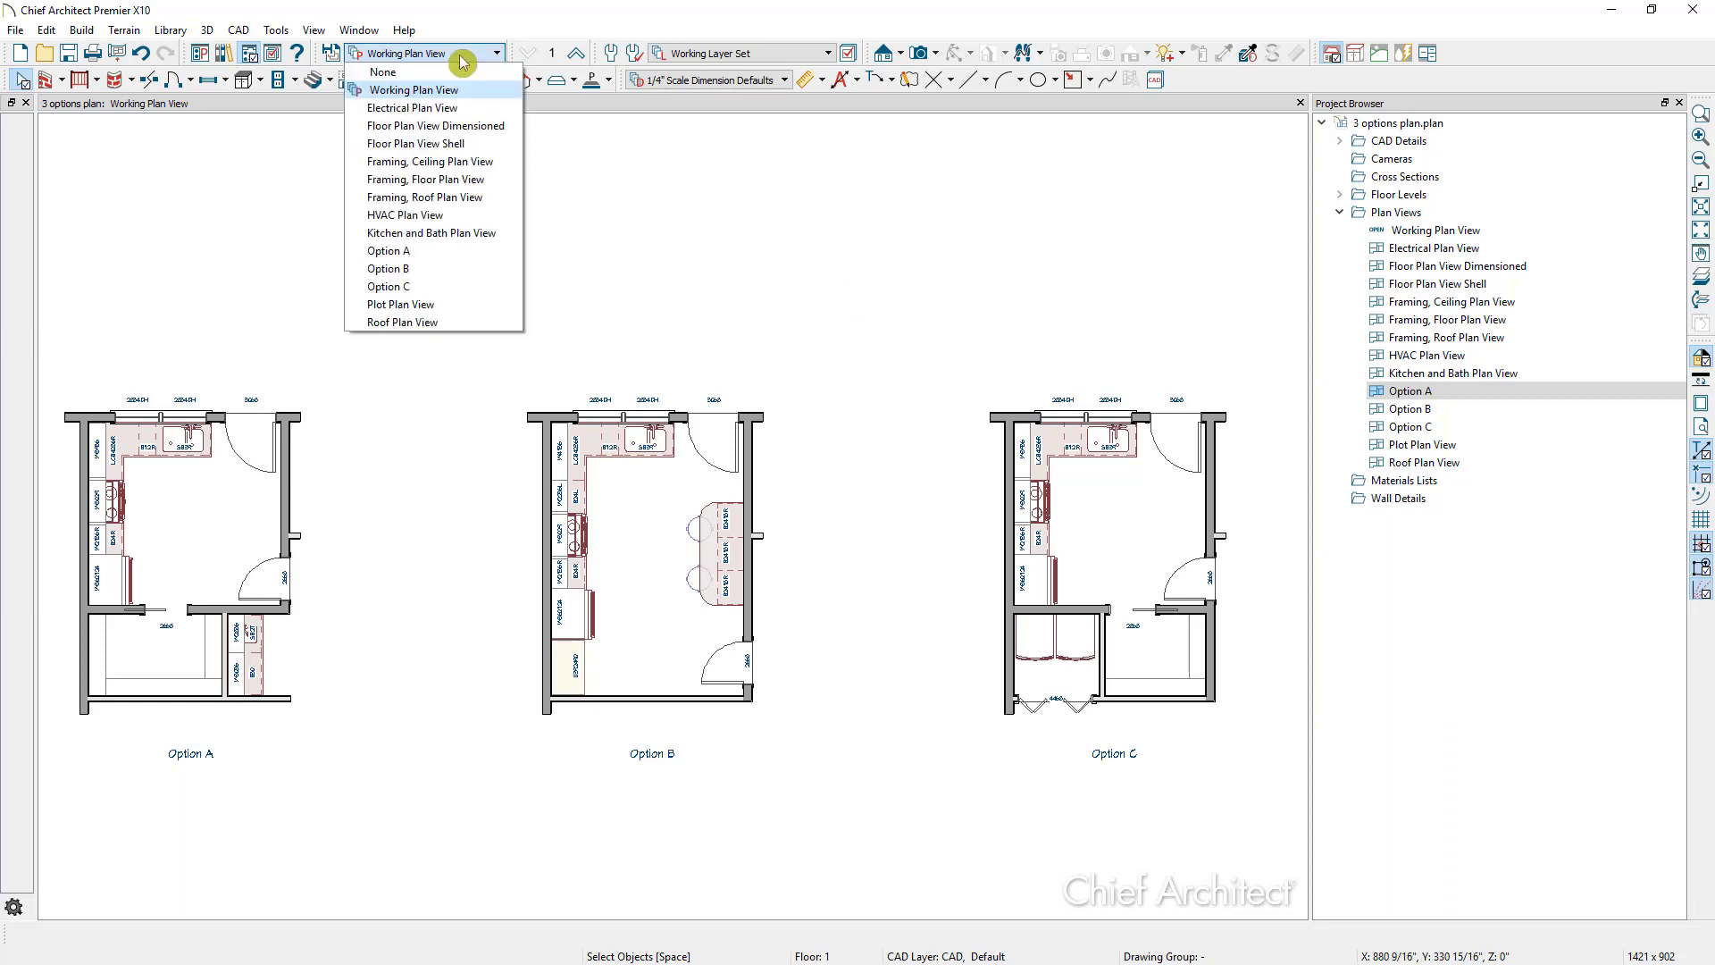
pyautogui.click(470, 256)
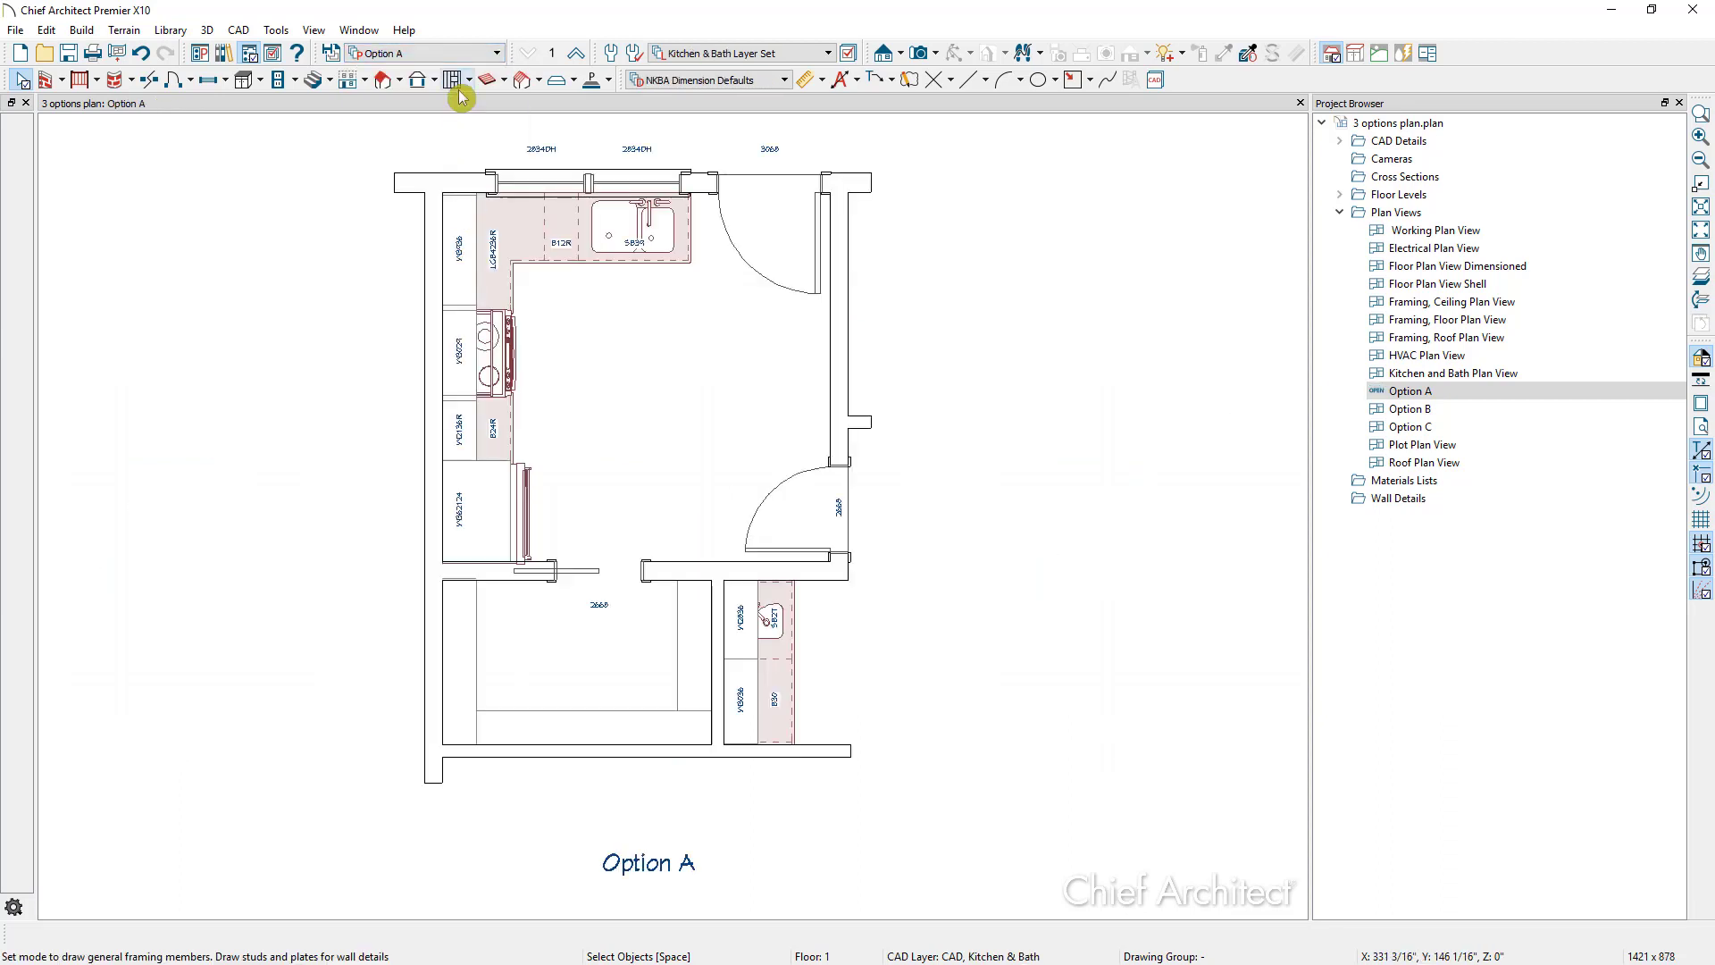
pyautogui.click(467, 53)
pyautogui.click(426, 269)
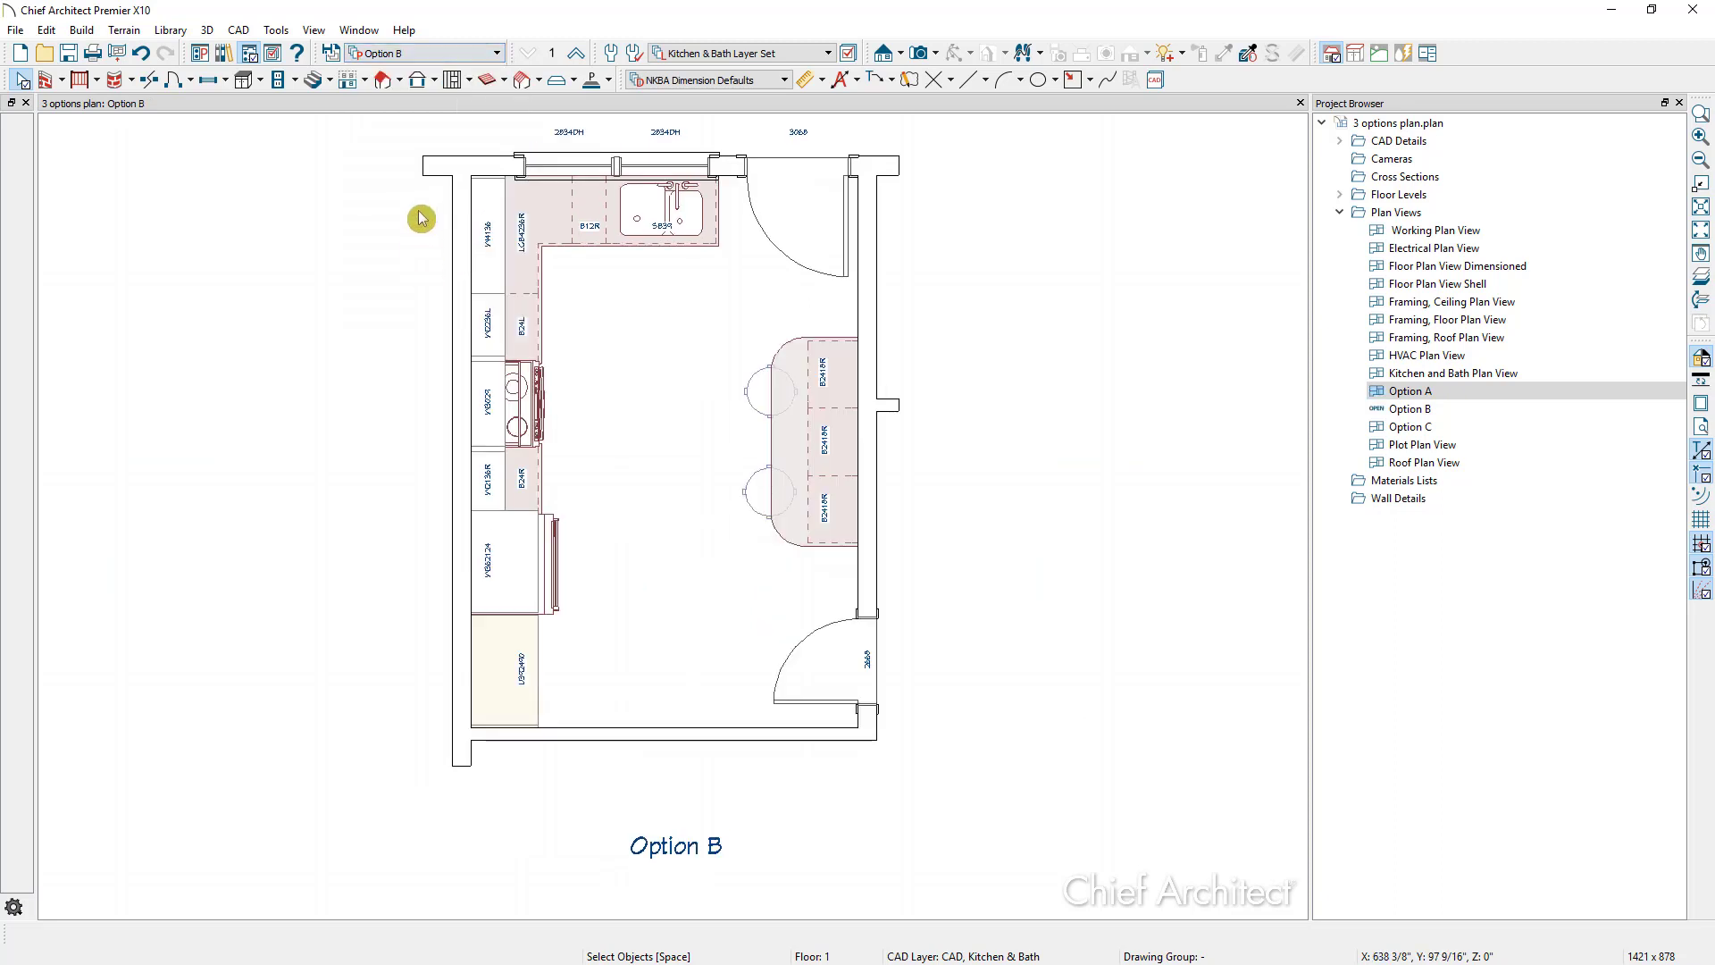
pyautogui.click(460, 53)
pyautogui.click(438, 286)
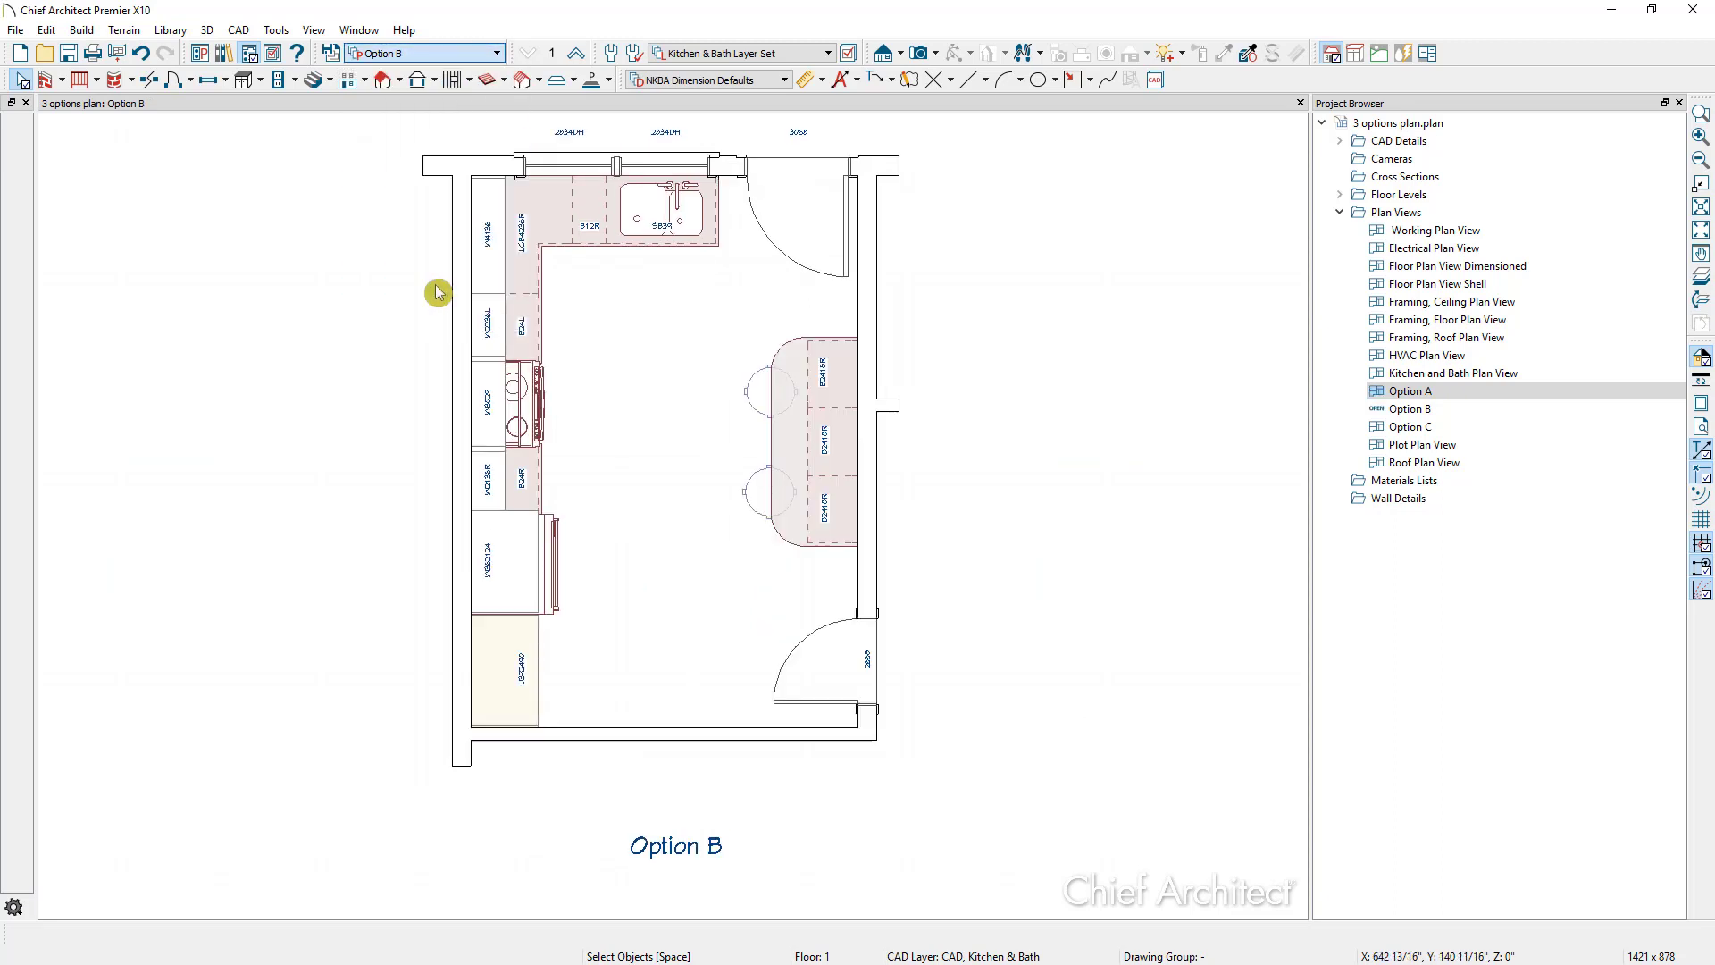